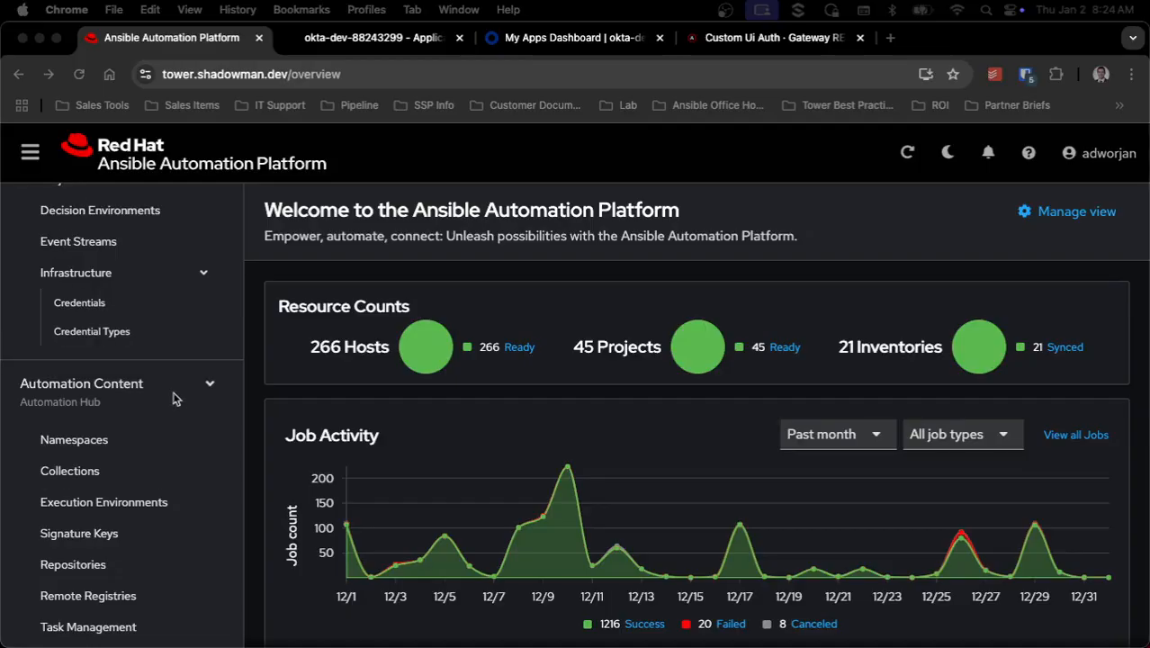
# Step: Open the aaplinux user under Access Management and view the roles assigned to it
pyautogui.scroll(-4, 176, 399)
pyautogui.scroll(-9, 175, 399)
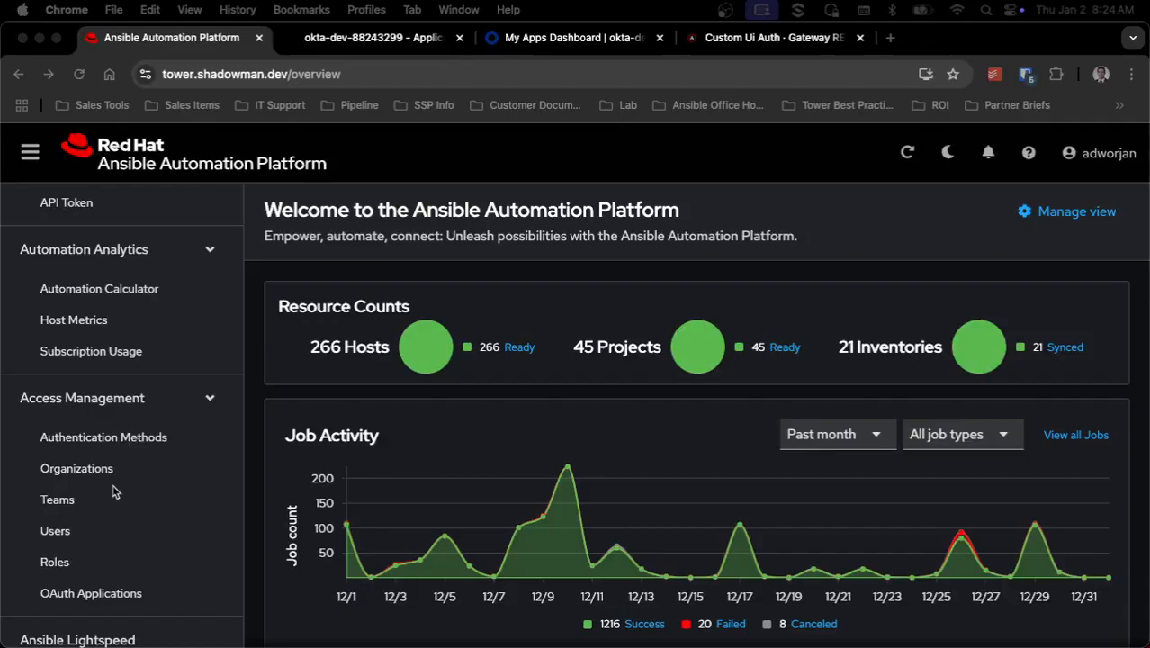
pyautogui.click(79, 534)
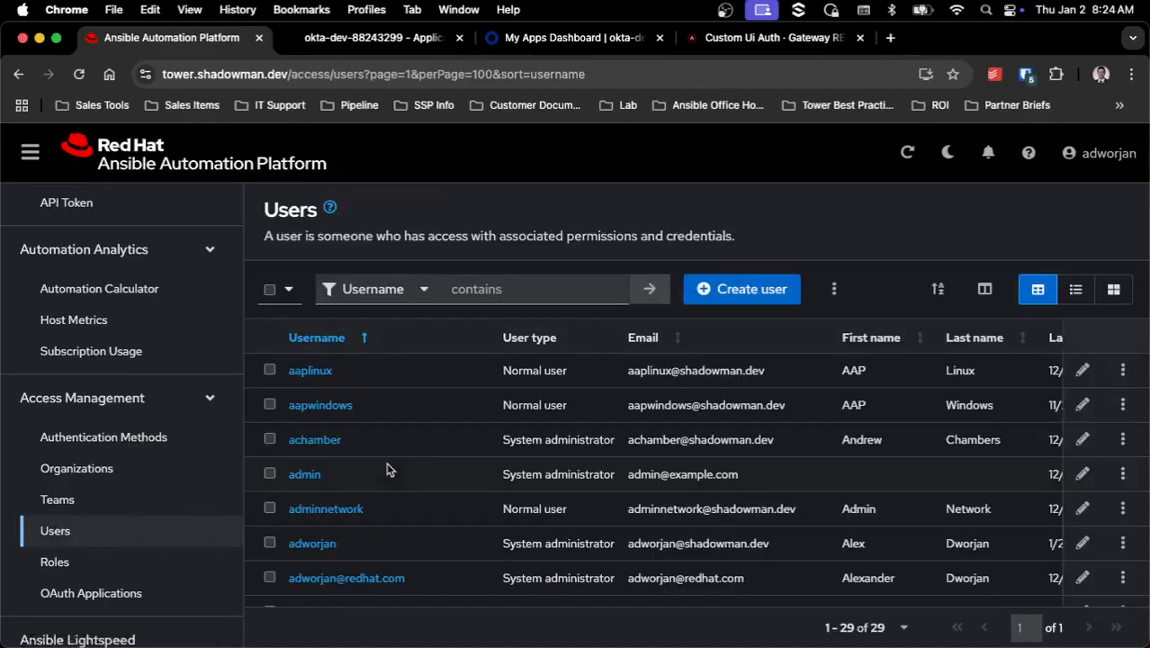
pyautogui.click(320, 373)
pyautogui.click(551, 286)
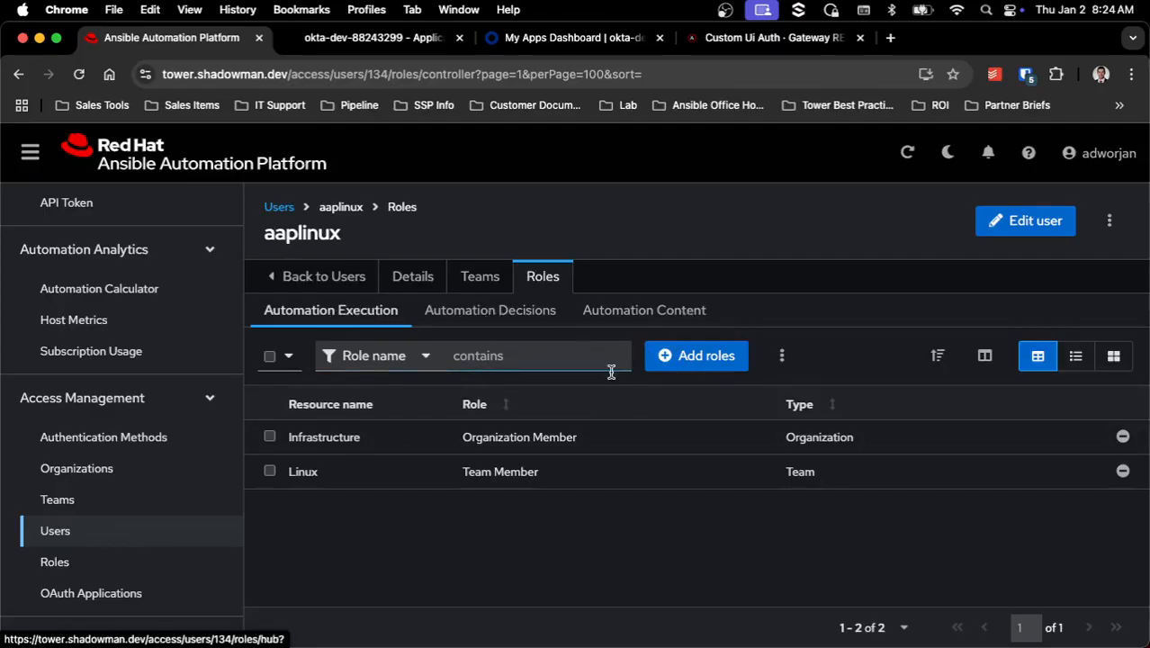
# Step: Review the AppDev team's roles for Automation Execution and Automation Decisions
pyautogui.click(132, 504)
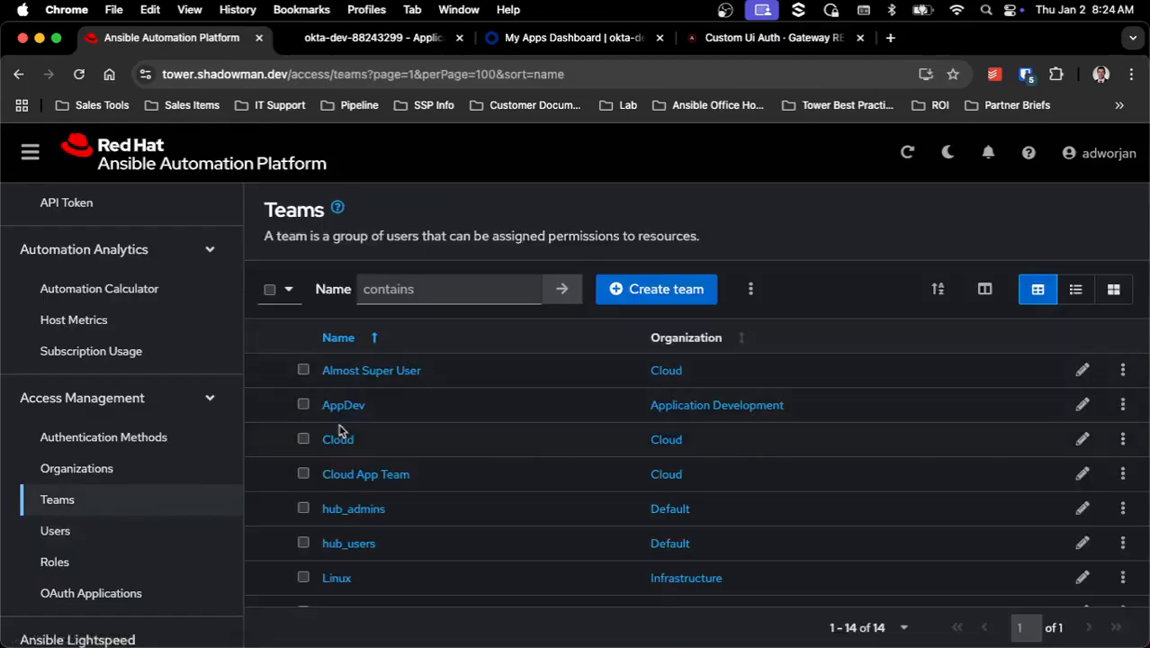
pyautogui.click(349, 407)
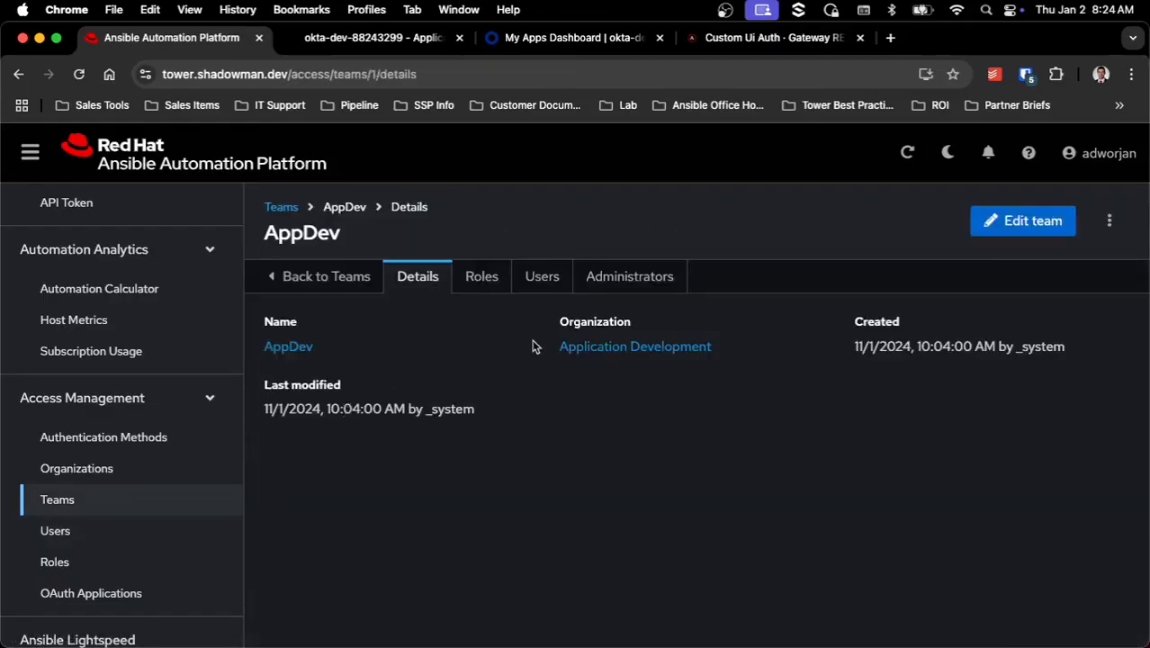
pyautogui.click(484, 278)
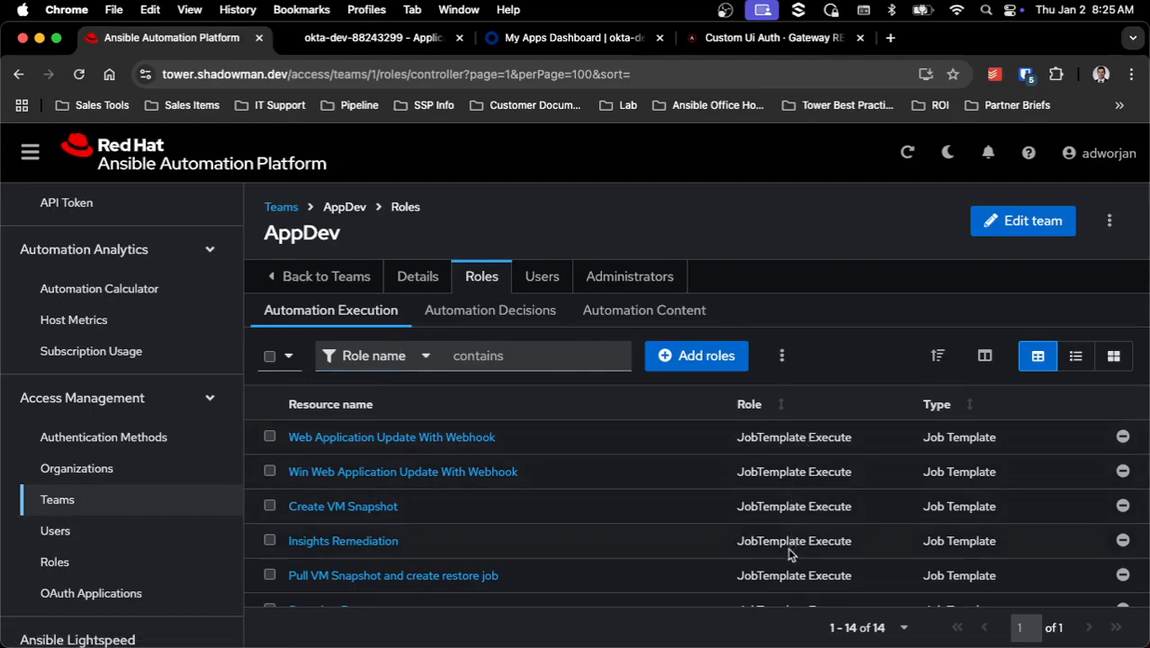
pyautogui.click(529, 311)
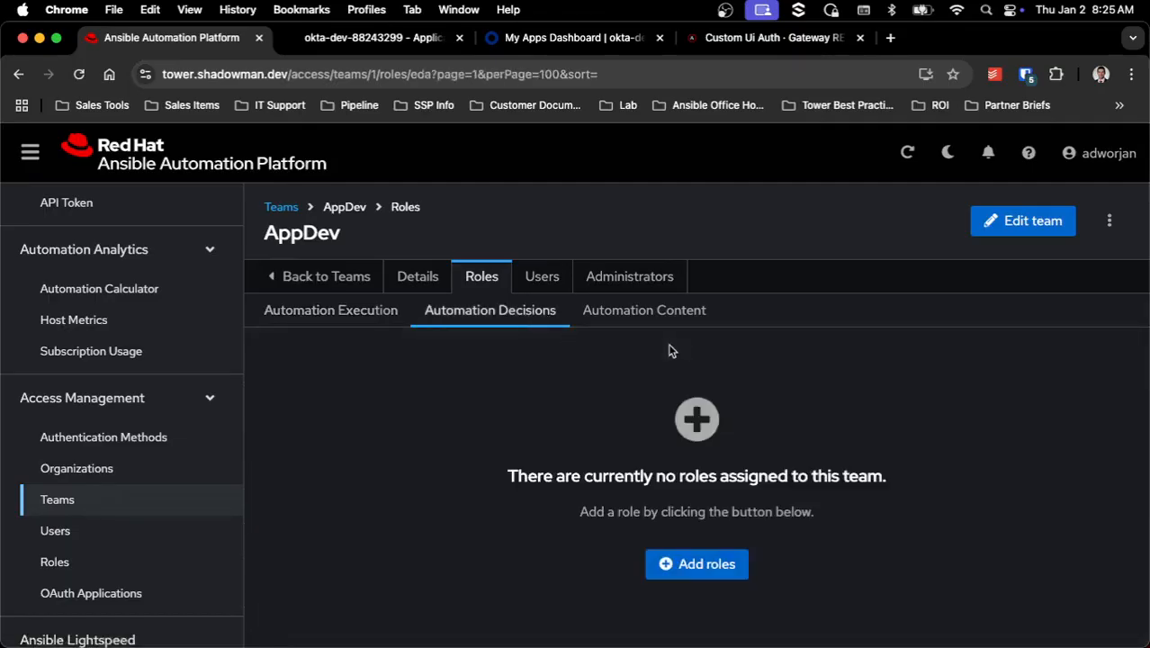
# Step: Check which resource types are offered for the AppDev team's Automation Decisions roles, and leave without adding any
pyautogui.click(711, 562)
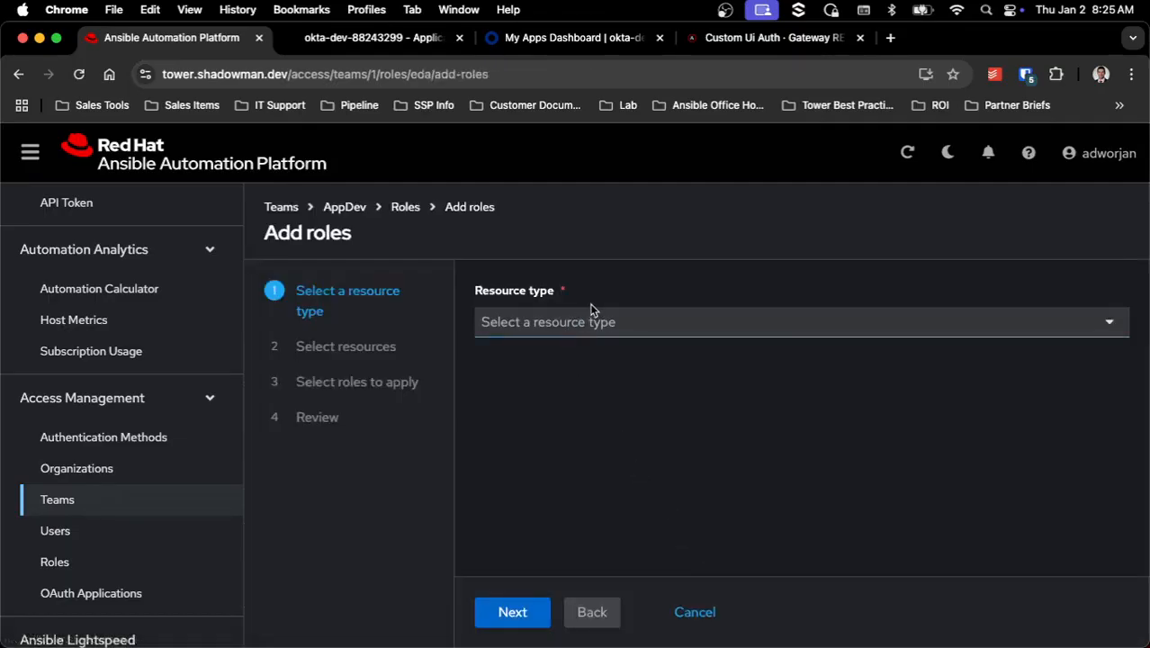
pyautogui.click(591, 322)
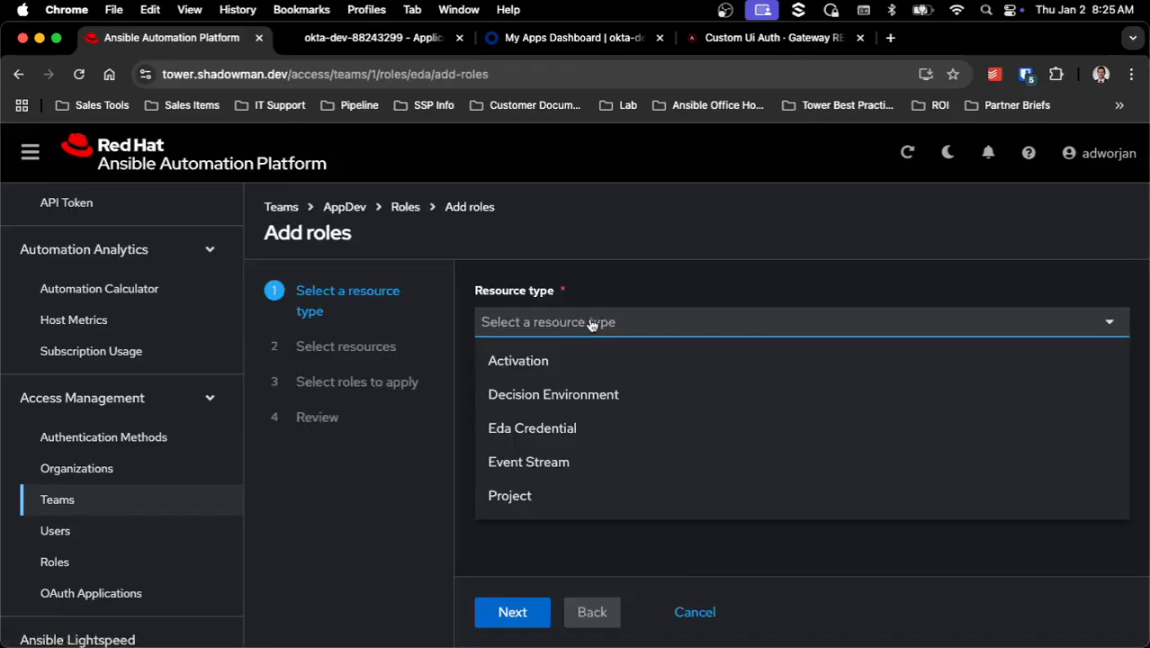
pyautogui.click(707, 613)
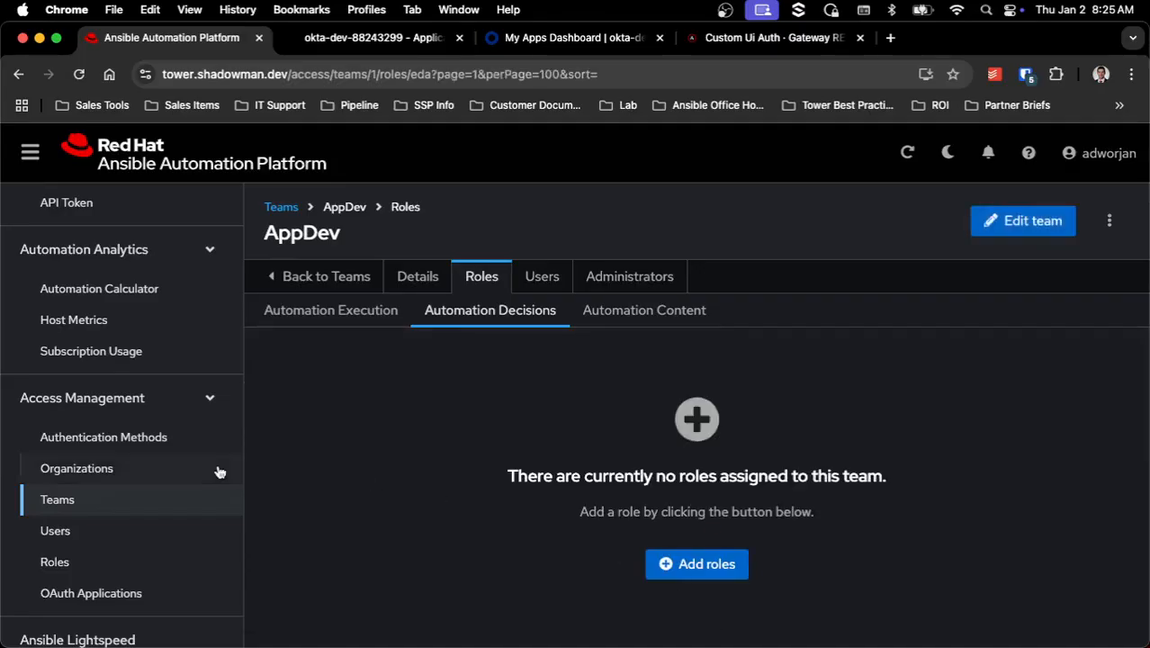
# Step: Start creating a new authentication method with LDAP as its authentication type and proceed to the authentication details
pyautogui.click(164, 441)
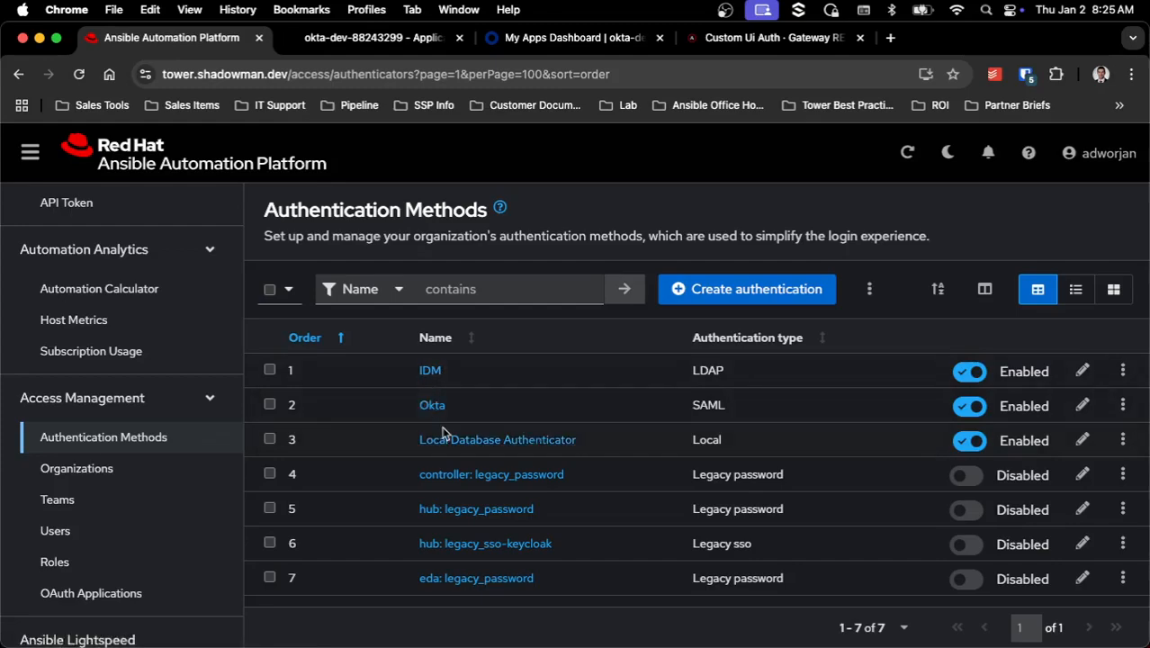
pyautogui.click(793, 304)
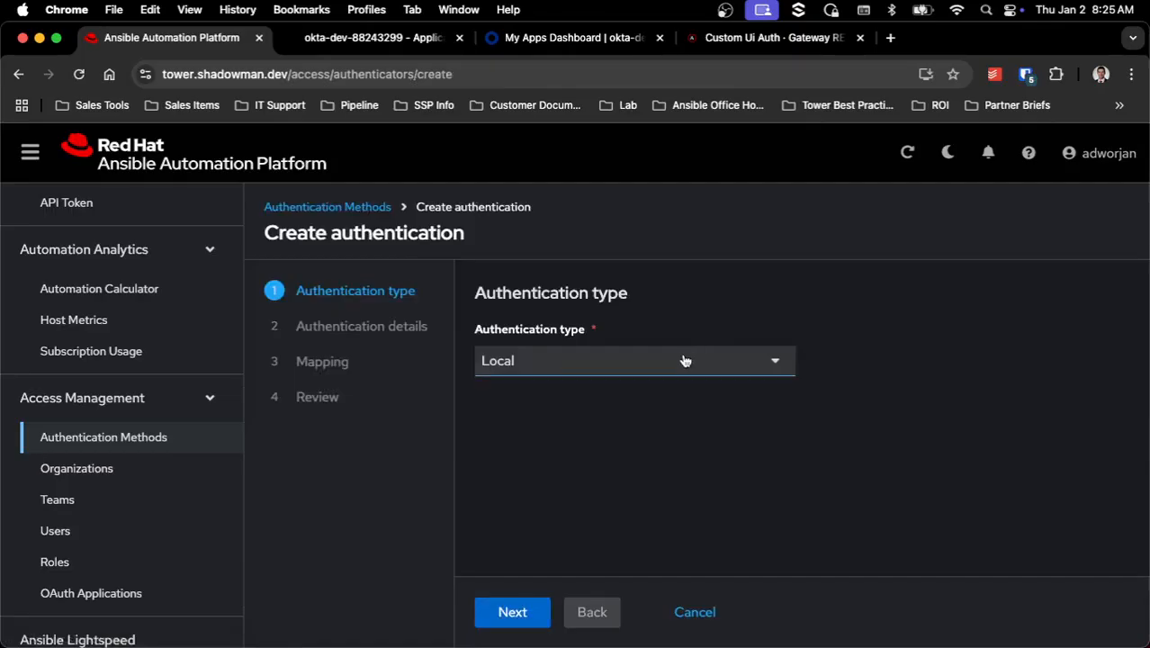
pyautogui.click(684, 360)
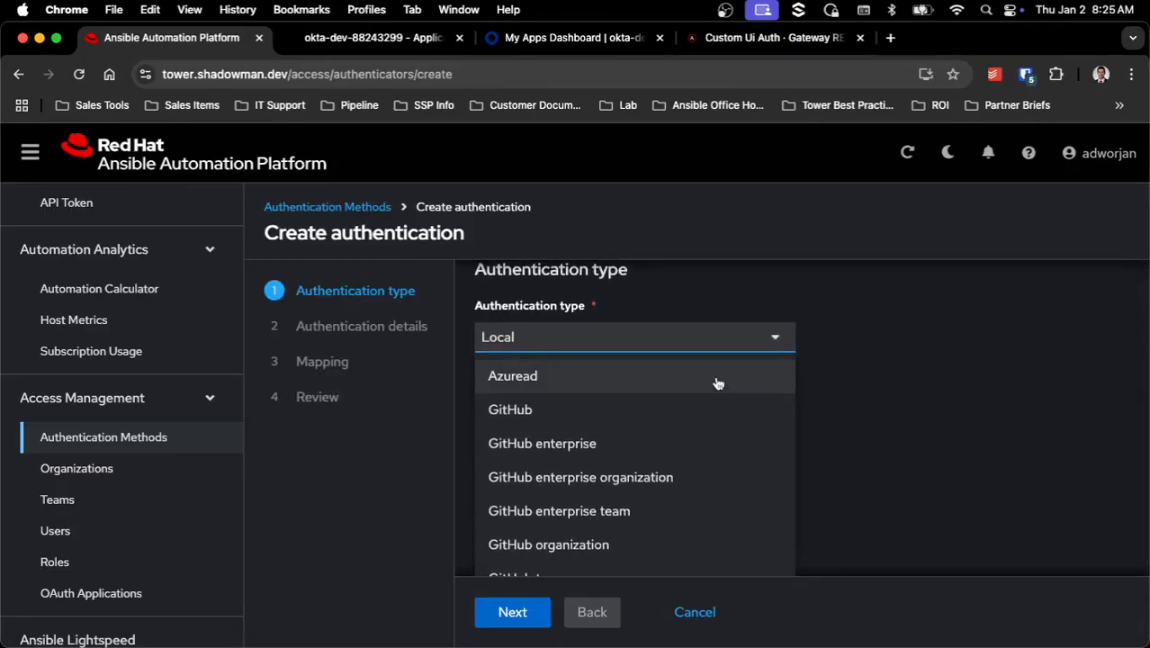
pyautogui.scroll(-5, 717, 384)
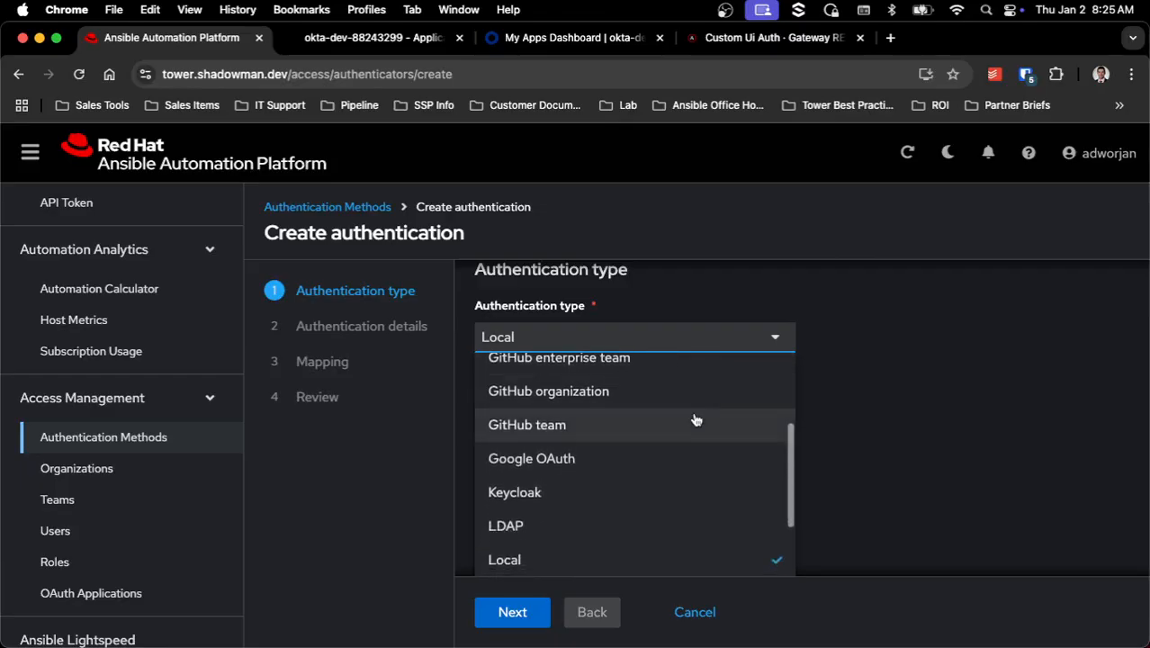
pyautogui.scroll(-2, 670, 400)
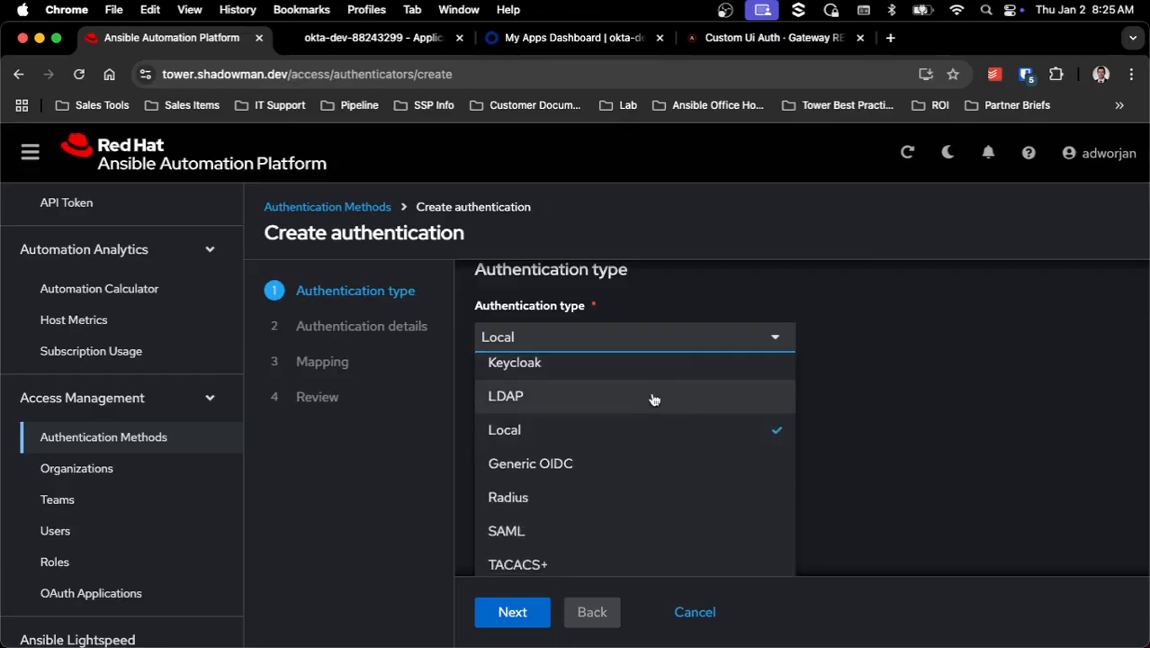
pyautogui.scroll(-1, 638, 450)
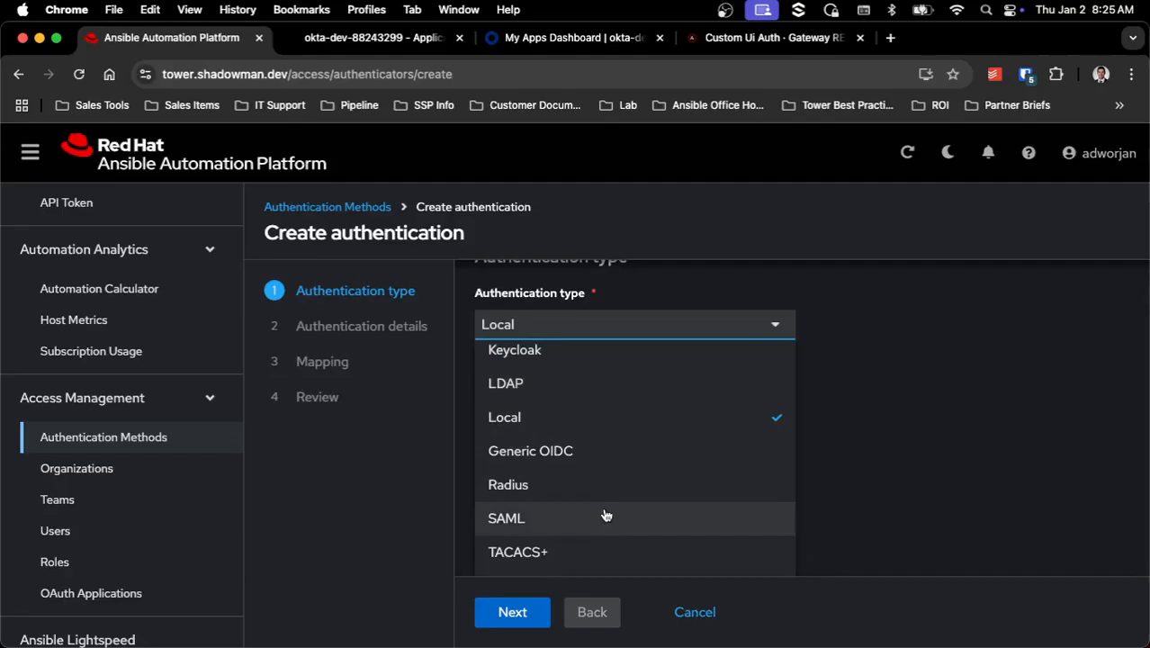
pyautogui.click(592, 389)
pyautogui.click(520, 612)
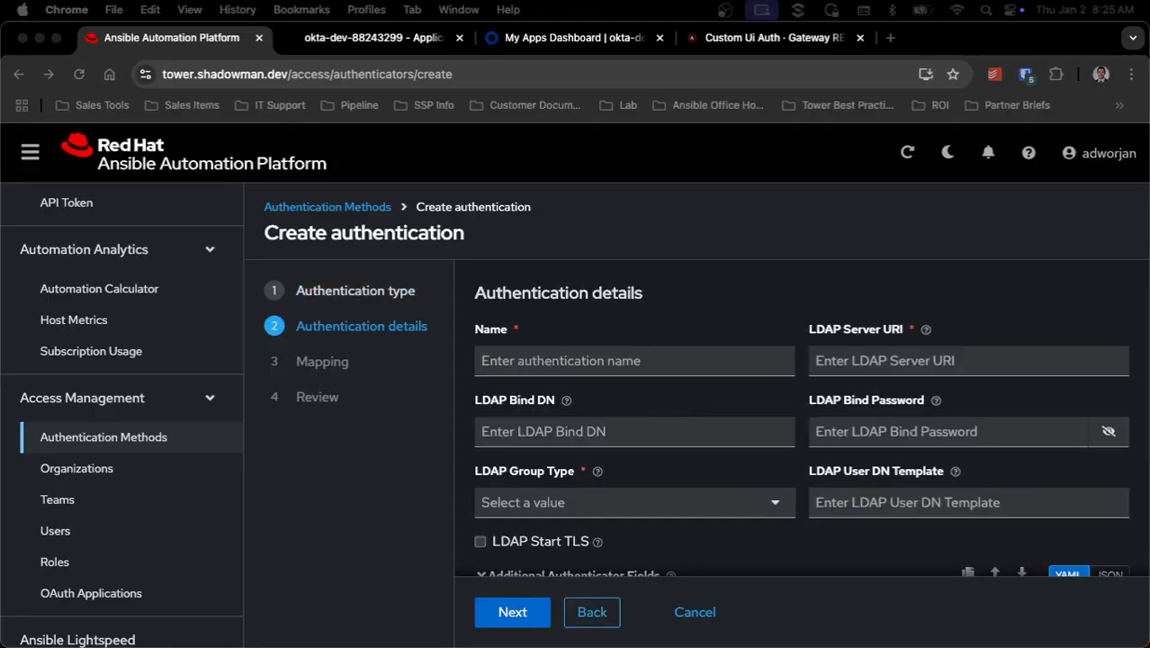
# Step: Name the authentication method IDM2 and set its LDAP server URI to ldap://idm.shadowman.dev:389
pyautogui.click(636, 358)
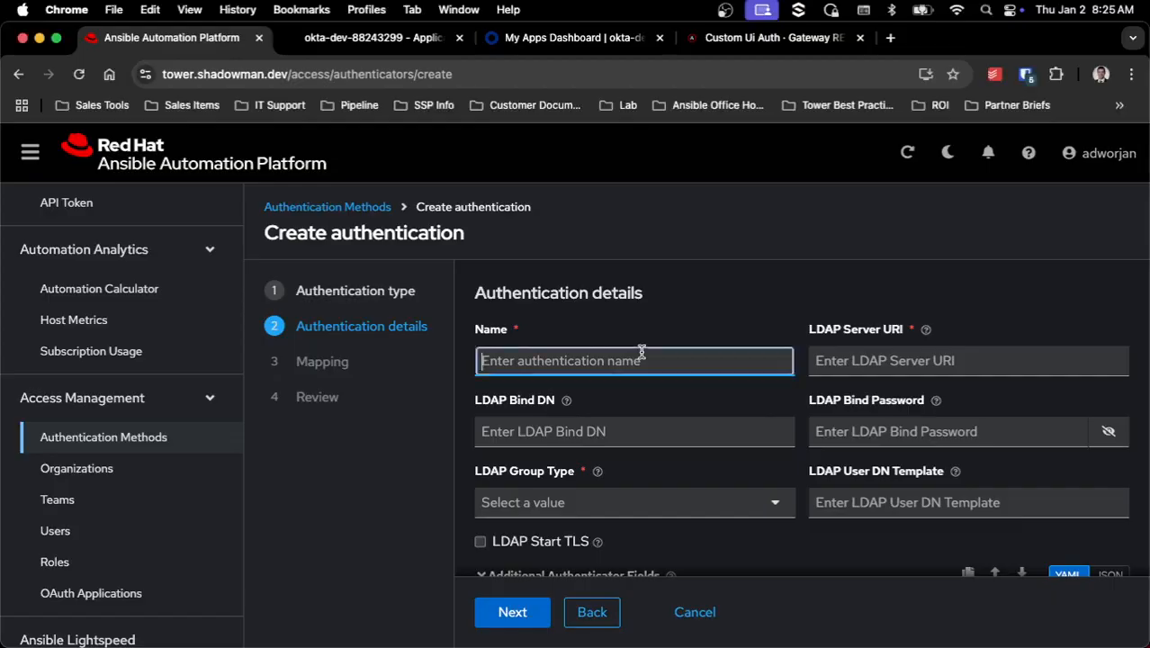
pyautogui.write('IDM2')
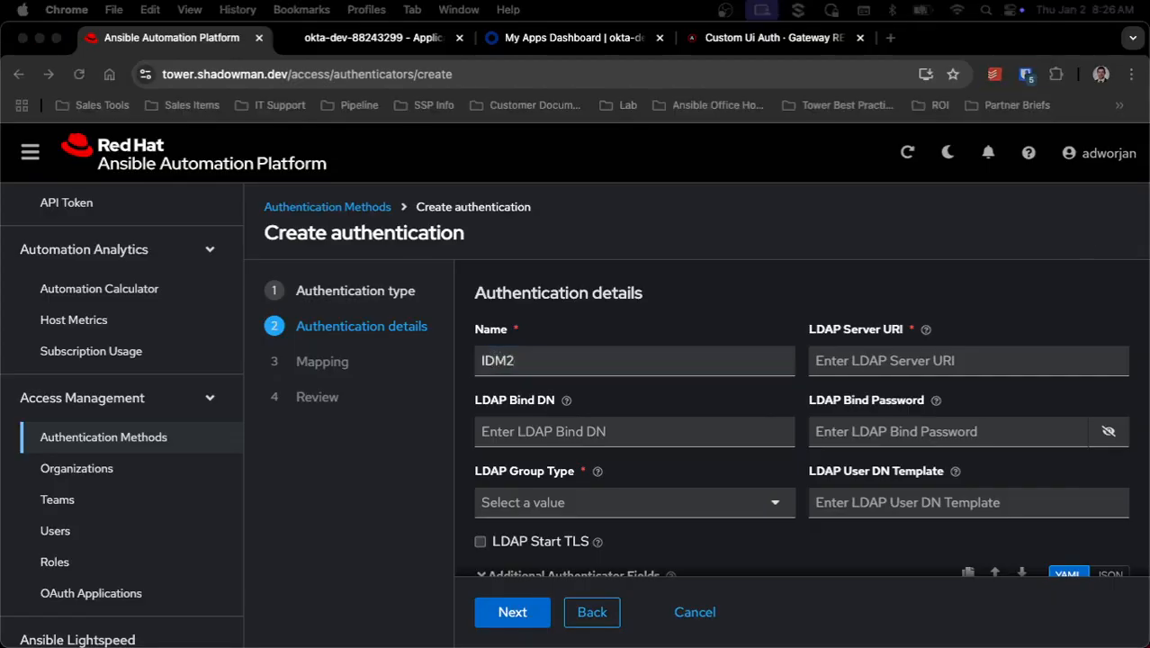
pyautogui.click(952, 359)
pyautogui.click(952, 360)
pyautogui.write('ldap://idm.shadowman.dev:389')
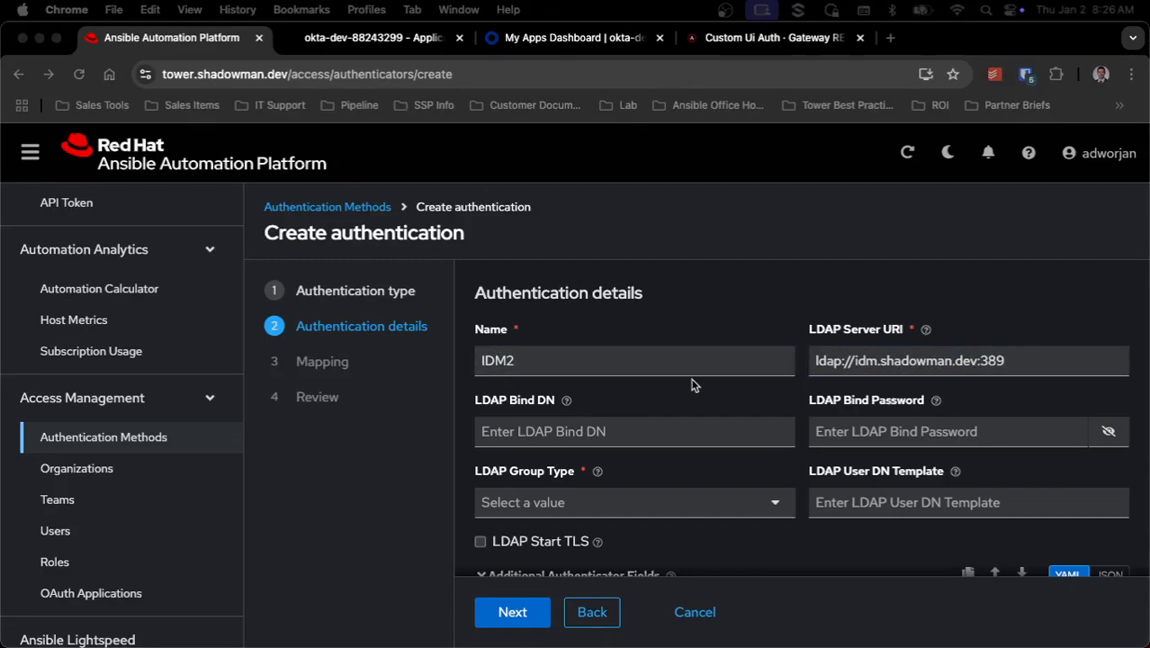
# Step: Set the LDAP bind DN to uid=tower,cn=users,cn=accounts,dc=shadowman,dc=dev and enter the LDAP bind password
pyautogui.click(629, 431)
pyautogui.click(629, 431)
pyautogui.press('super+v')
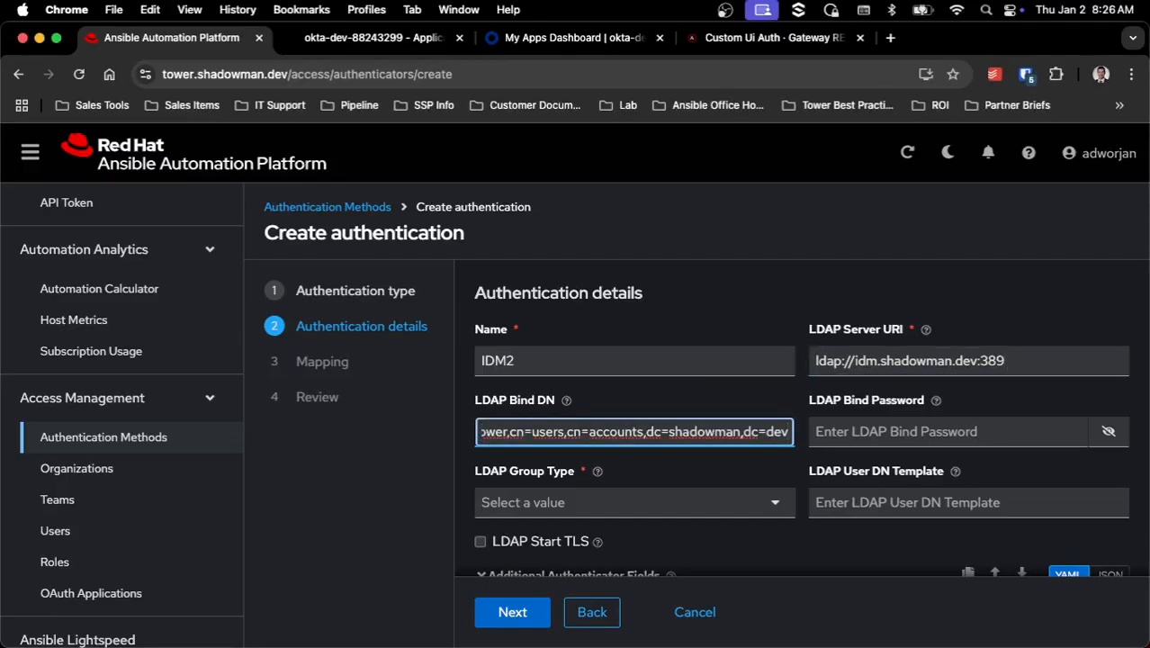
pyautogui.press('super+Tab')
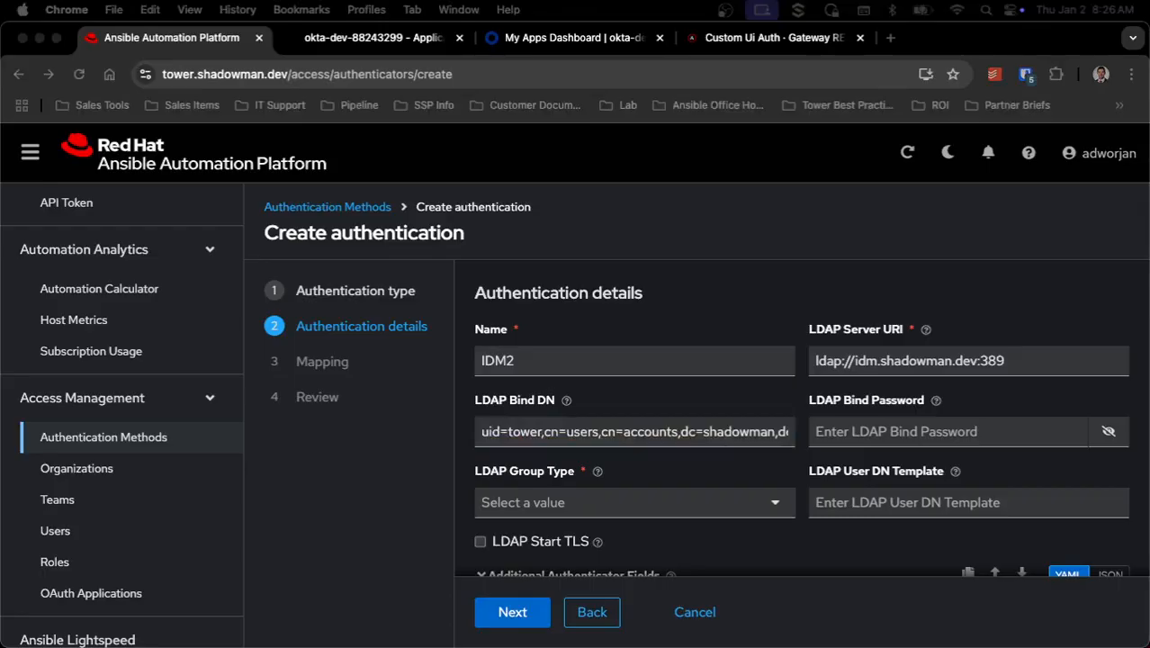
pyautogui.press('super+Tab')
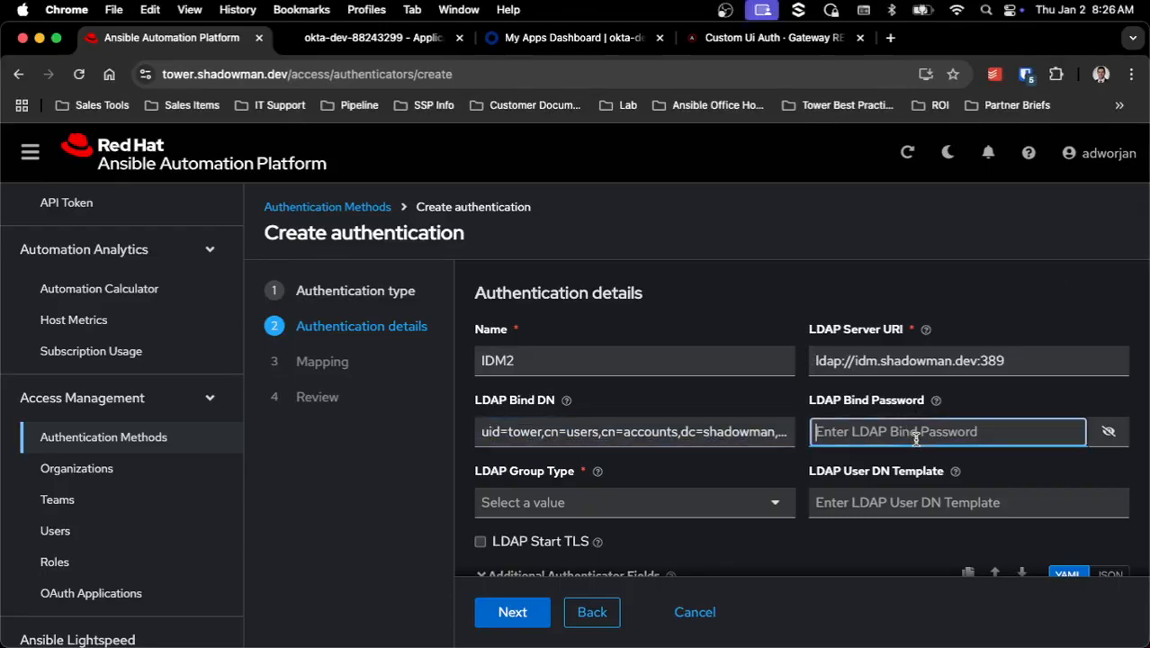
pyautogui.click(911, 432)
pyautogui.press('super+v')
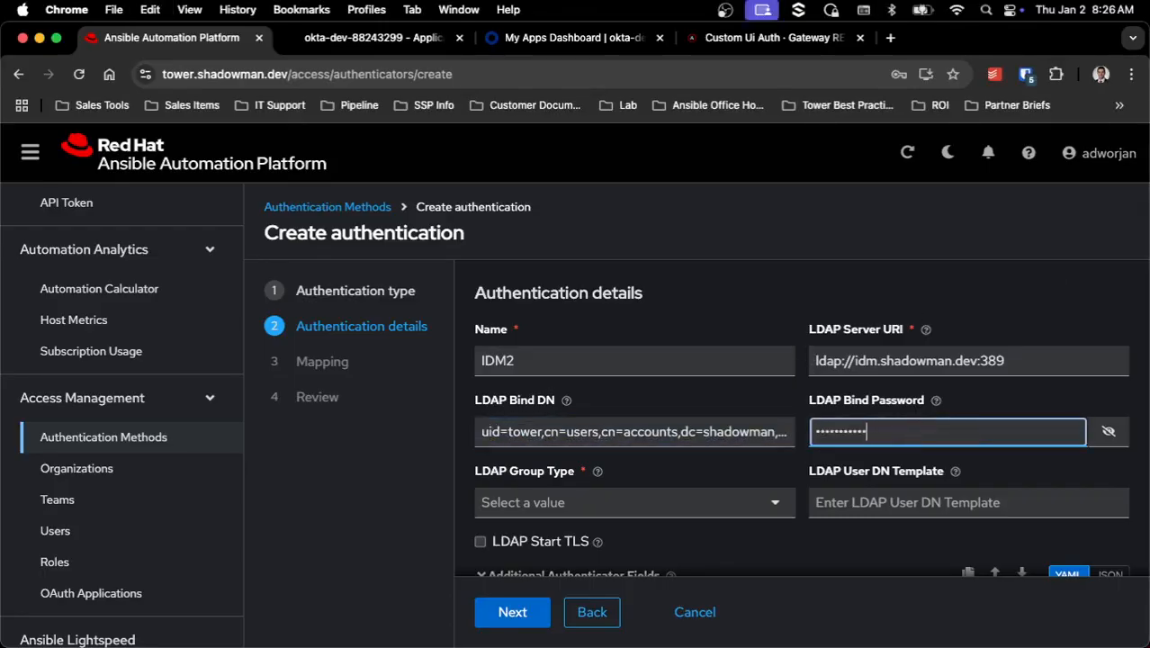
# Step: Set the LDAP group type to NestedGroupOfNamesType and fill in the LDAP user DN template
pyautogui.click(711, 504)
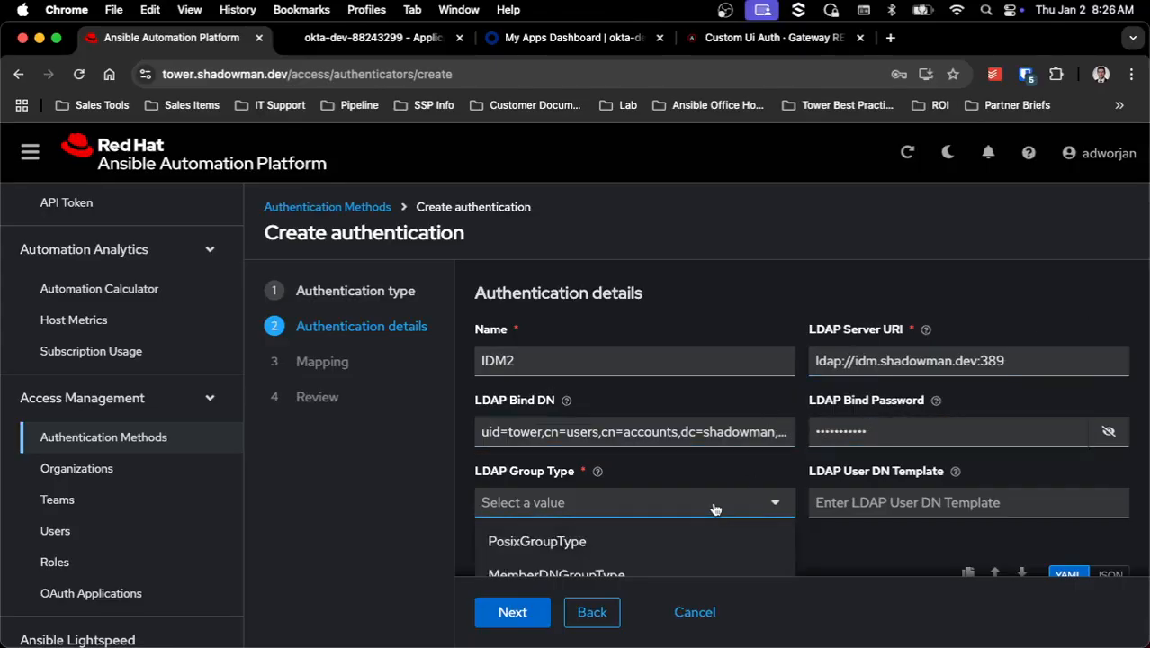
pyautogui.scroll(-3, 719, 477)
pyautogui.scroll(-3, 720, 454)
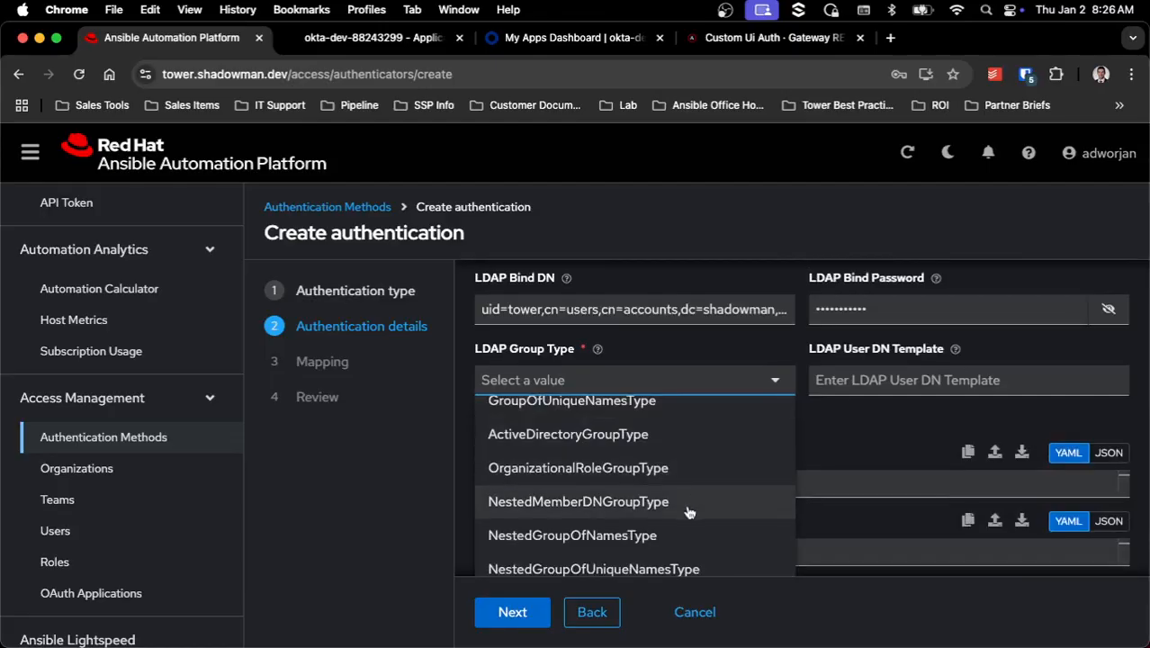
pyautogui.click(681, 534)
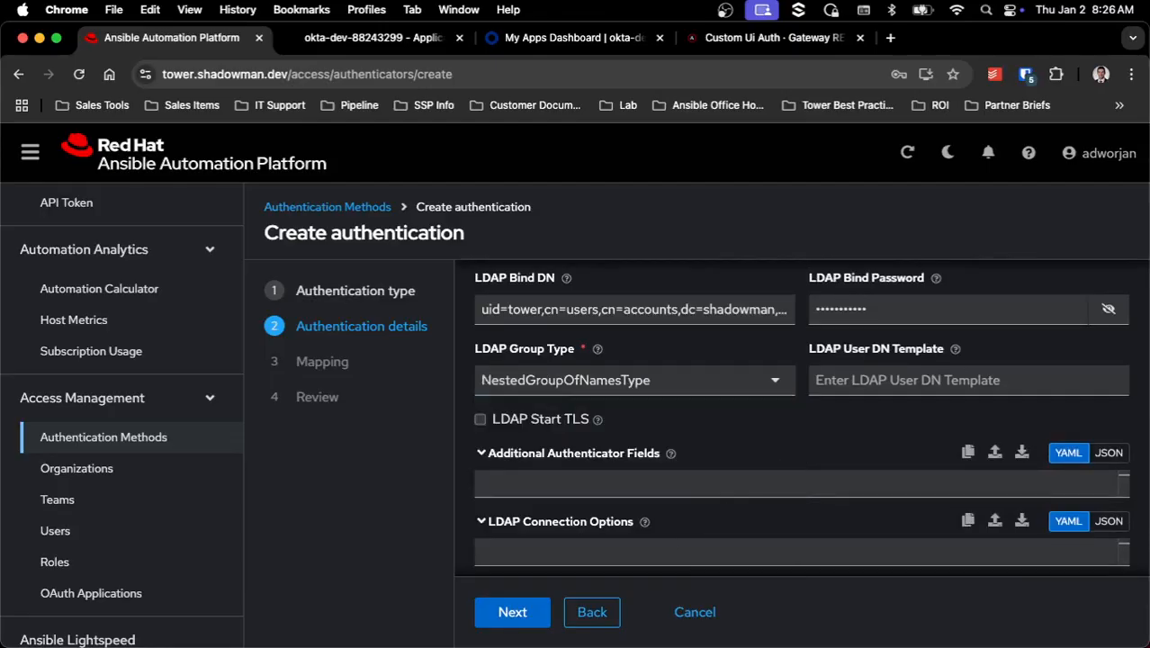
pyautogui.click(956, 381)
pyautogui.press('super+v')
# Step: Enter OPT_REFERRALS: 0 and OPT_NETWORK_TIMEOUT: 30 as the LDAP connection options, and name_attr: cn as the group type parameters
pyautogui.scroll(-1, 819, 411)
pyautogui.scroll(-3, 819, 410)
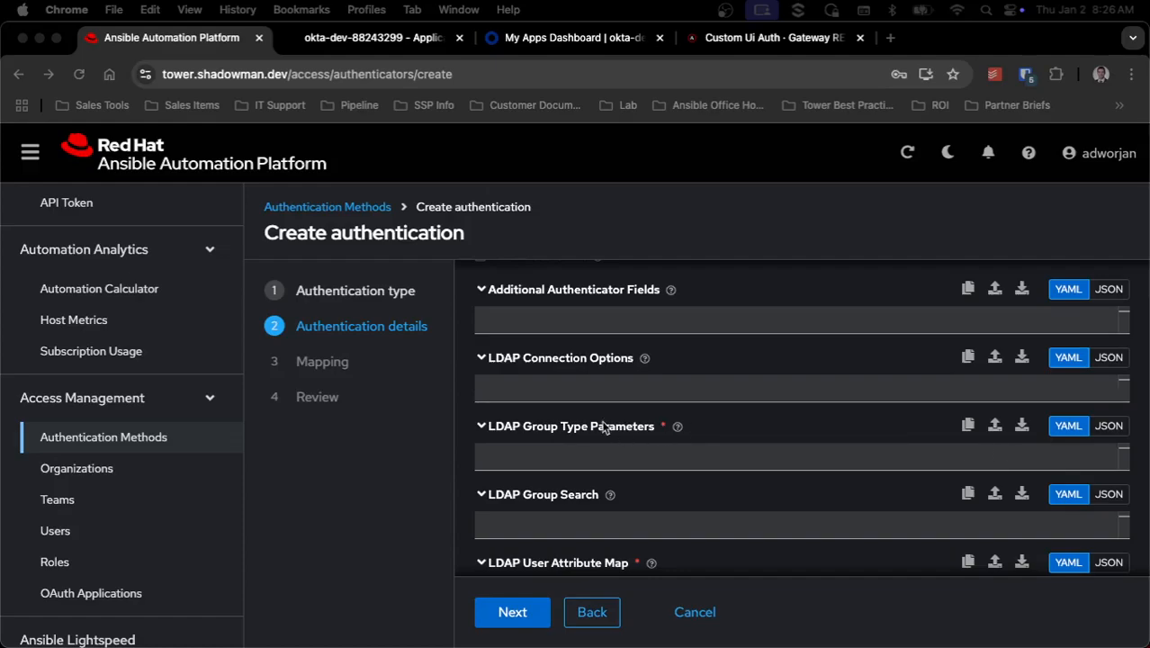
pyautogui.click(601, 384)
pyautogui.write('OPT_REFERRALS: 0 OPT_NETWORK_TIMEOUT: 30')
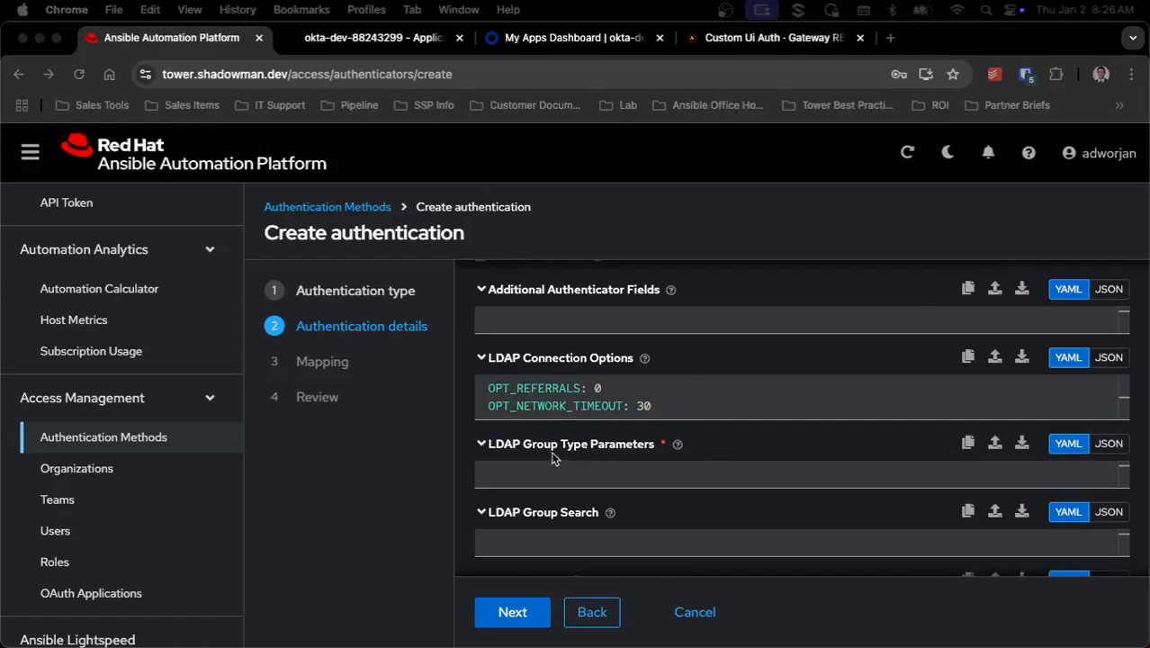
pyautogui.click(648, 473)
pyautogui.write('name_attr: cn')
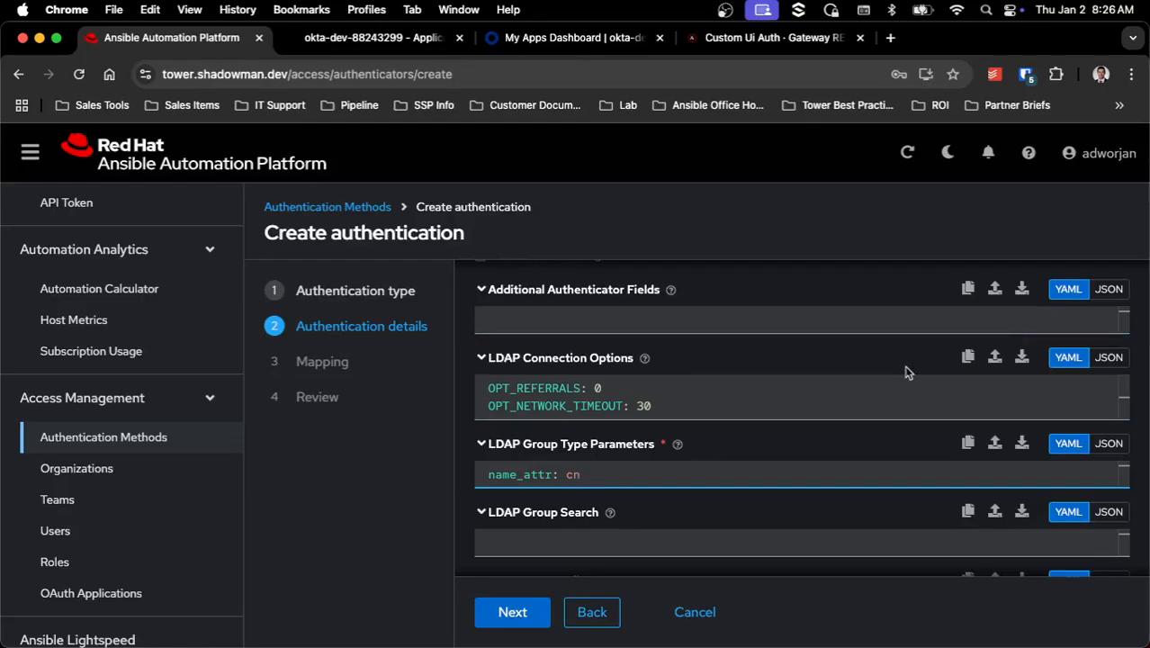
# Step: Define the LDAP group search as a YAML list of cn=accounts,dc=shadowman,dc=dev, SCOPE_SUBTREE and (objectClass=groupOfNames)
pyautogui.scroll(-2, 907, 366)
pyautogui.scroll(-1, 907, 367)
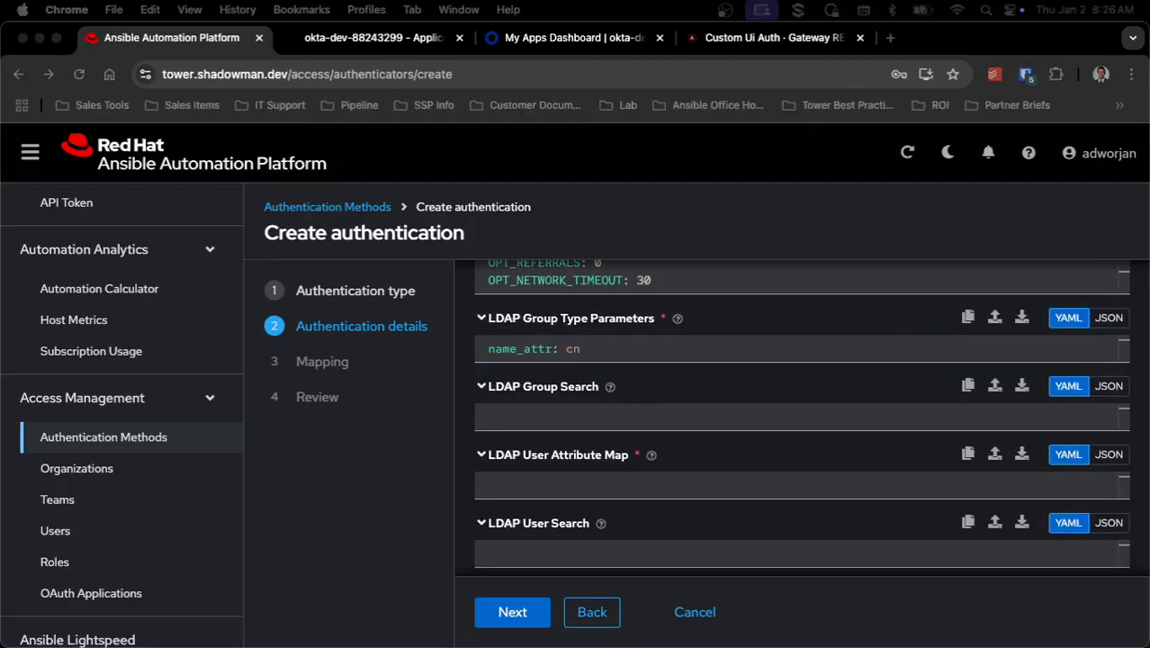
pyautogui.click(605, 410)
pyautogui.write('- cn=accounts,dc=shadowman,dc=dev - SCOPE_SUBTREE - (objectClass=groupOfNames)')
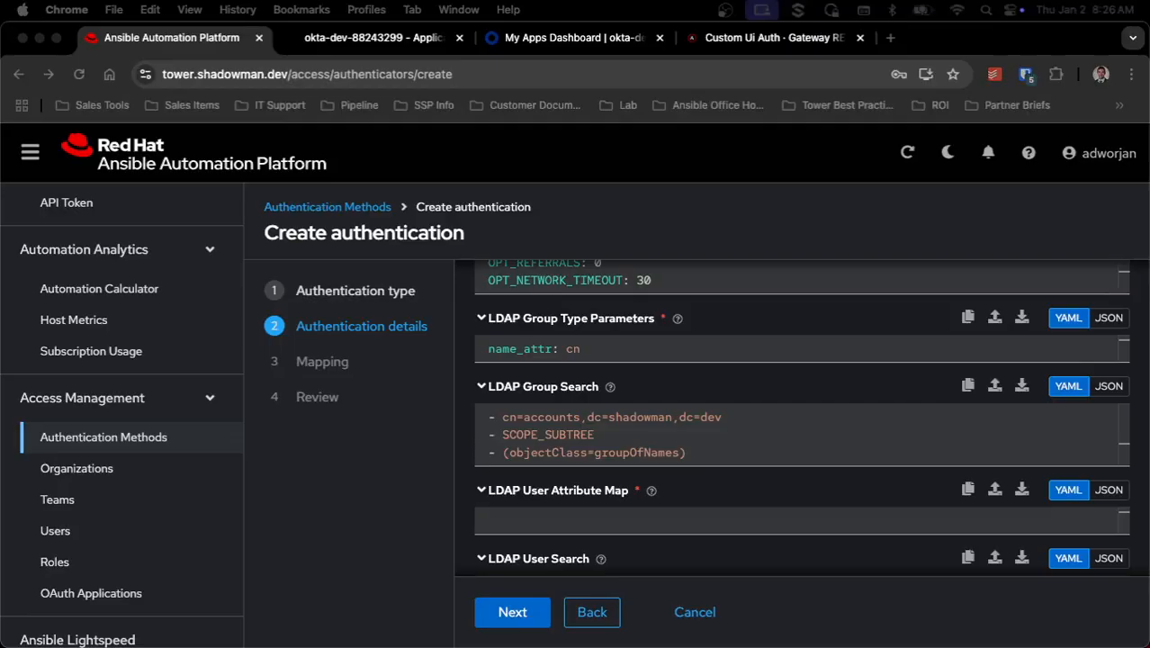
# Step: Fill the LDAP user attribute map with email: mail, last_name: sn and first_name: givenName
pyautogui.click(727, 502)
pyautogui.click(727, 509)
pyautogui.write('email: mail last_name: sn first_name: givenName')
# Step: Define the LDAP user search as a YAML list of cn=accounts,DC=shadowman,DC=dev, SCOPE_SUBTREE and (uid=%(user)s), and enable the authentication method
pyautogui.scroll(-2, 777, 477)
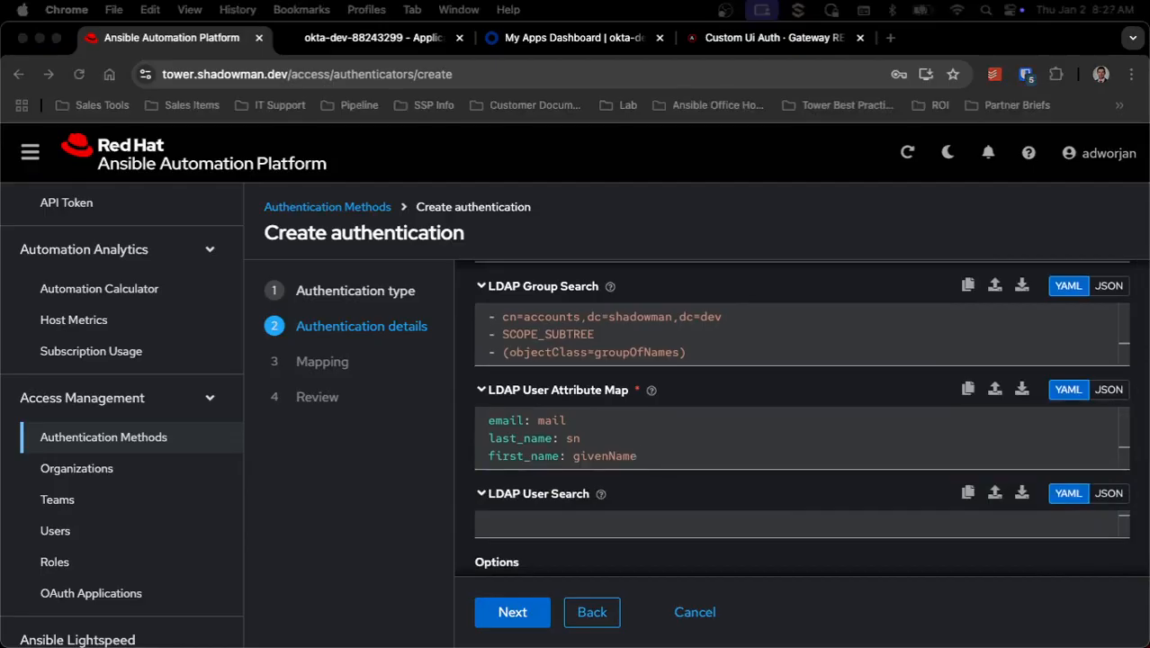
pyautogui.click(711, 507)
pyautogui.click(710, 510)
pyautogui.write('- cn=accounts,DC=shadowman,DC=dev - SCOPE_SUBTREE - (uid=%(user)s)')
pyautogui.scroll(-2, 724, 418)
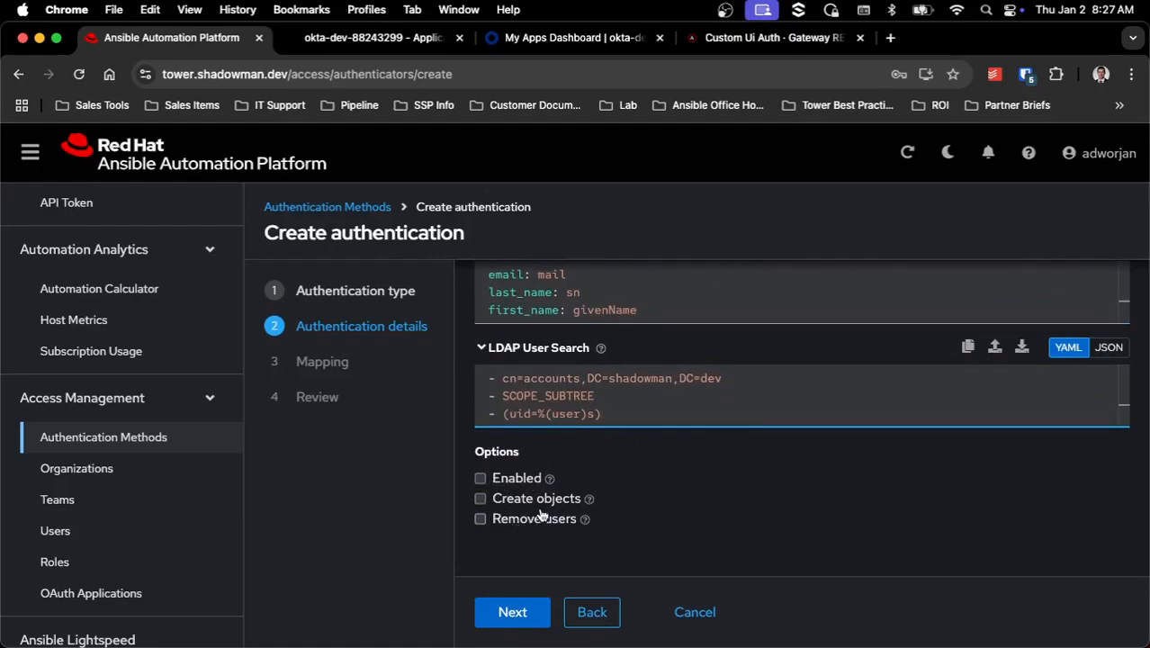
pyautogui.click(503, 484)
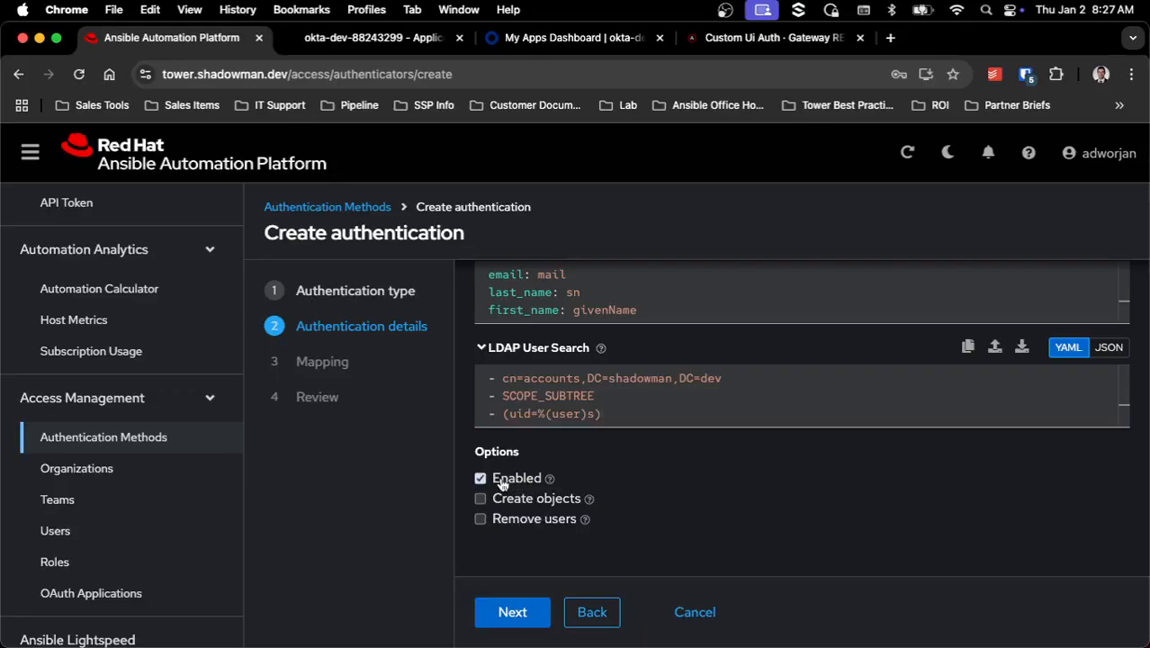
# Step: Check the help for the three options, enable Create objects and Remove users, and continue to the mapping stage
pyautogui.click(549, 480)
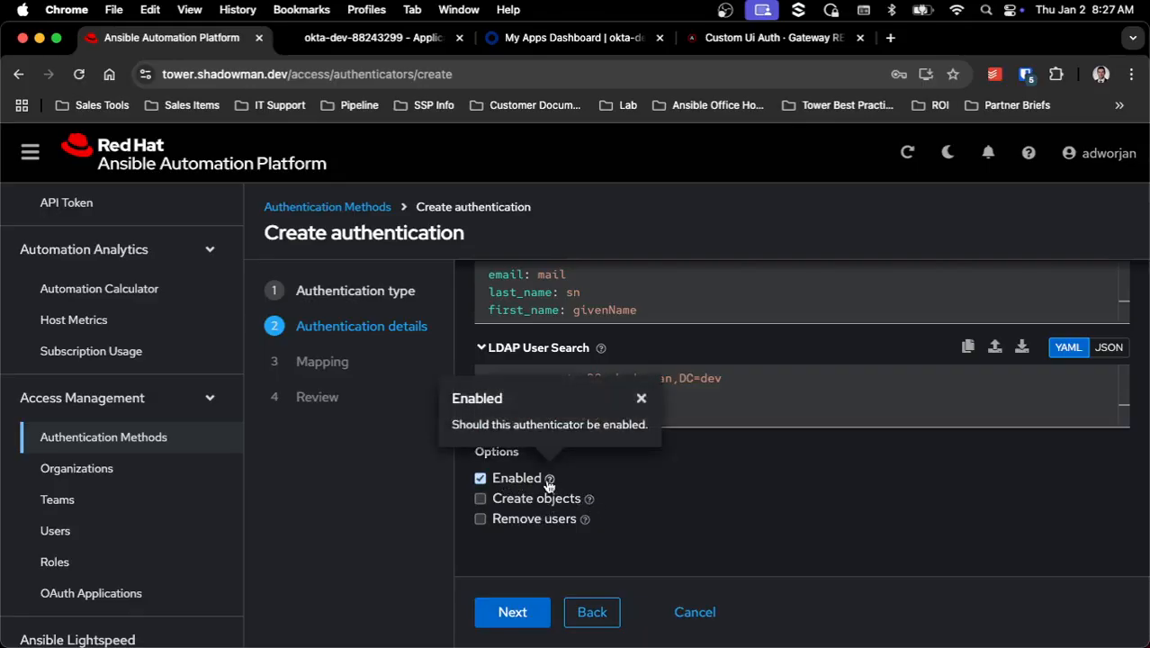
pyautogui.click(590, 500)
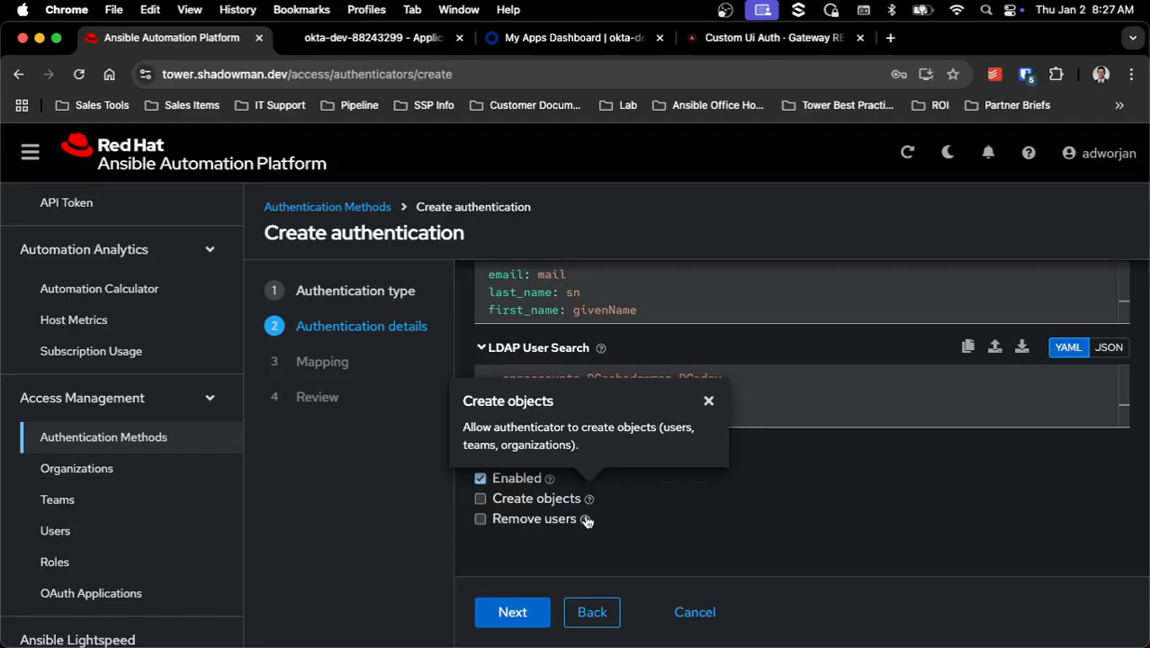
pyautogui.click(584, 520)
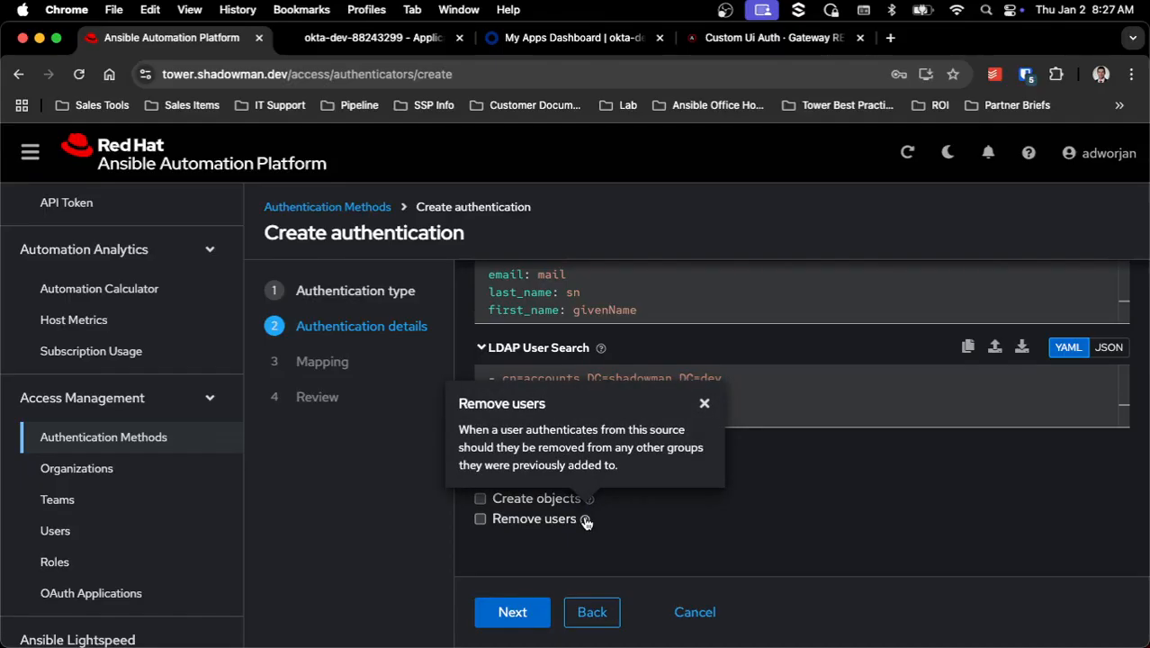
pyautogui.click(585, 520)
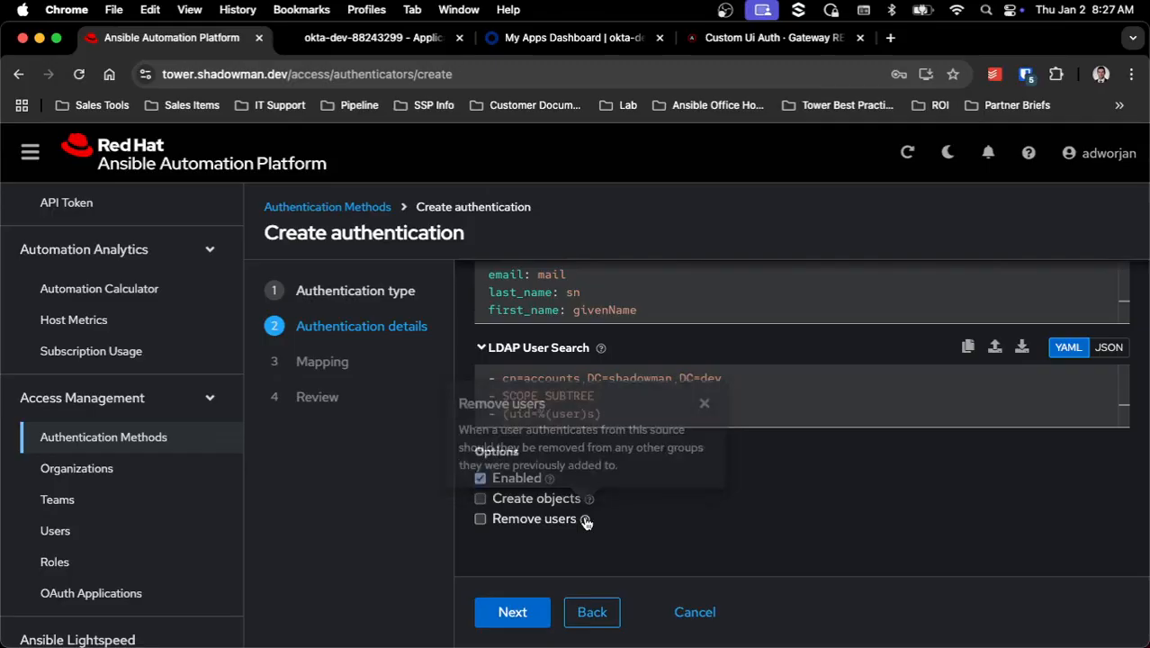
pyautogui.click(479, 519)
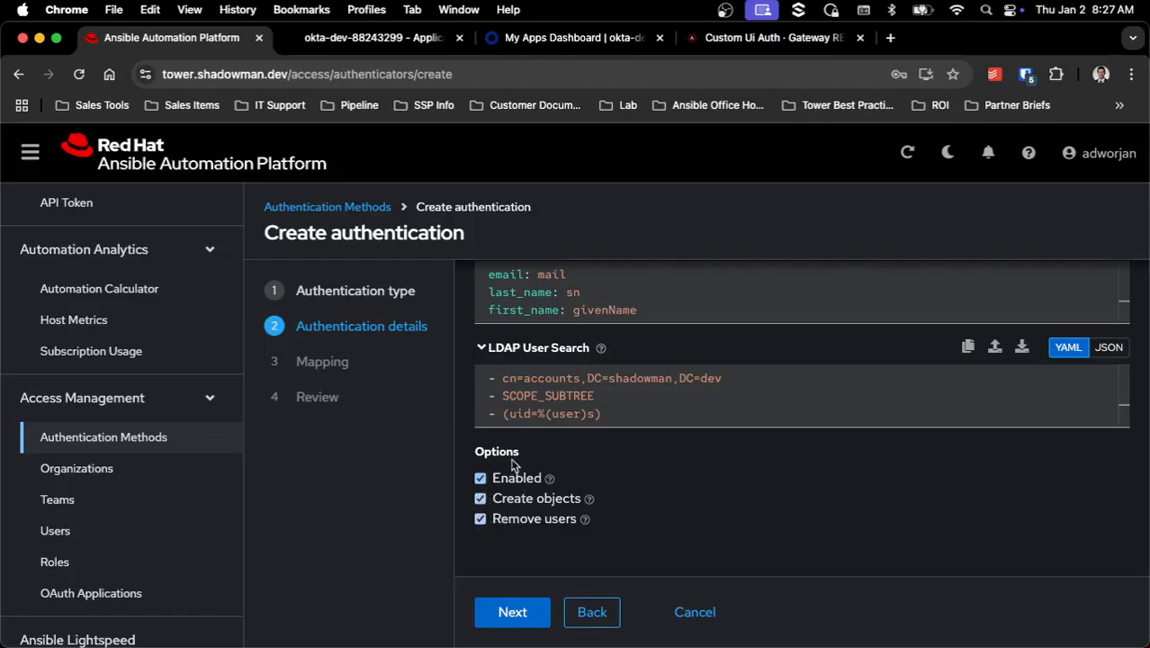
pyautogui.click(512, 612)
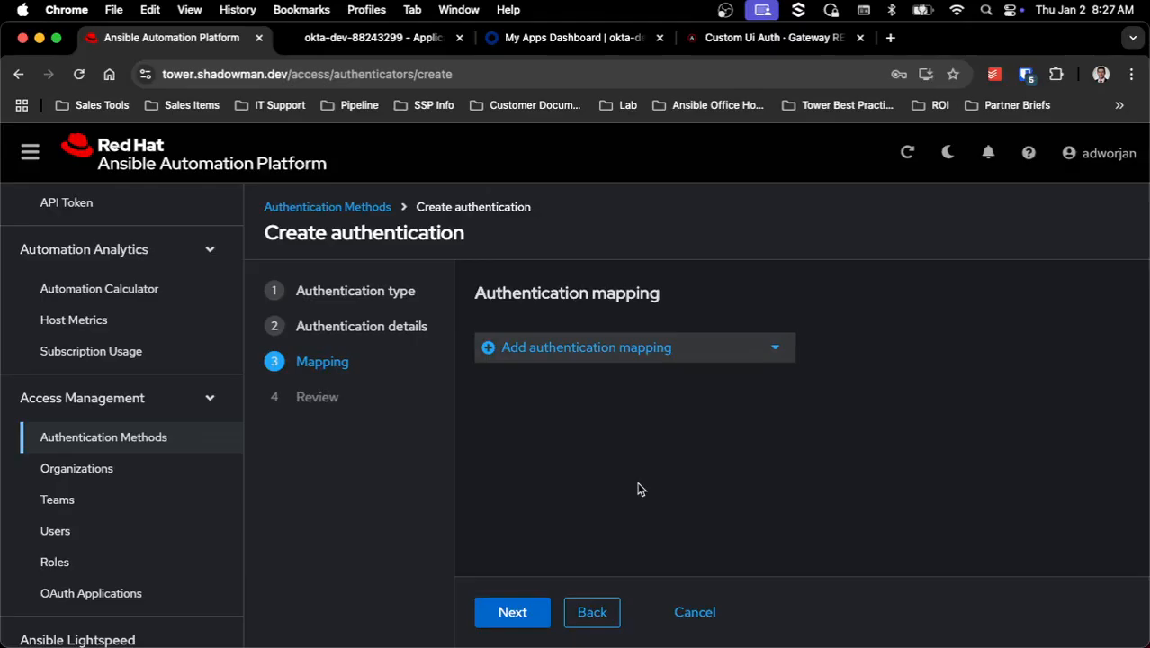
pyautogui.click(635, 349)
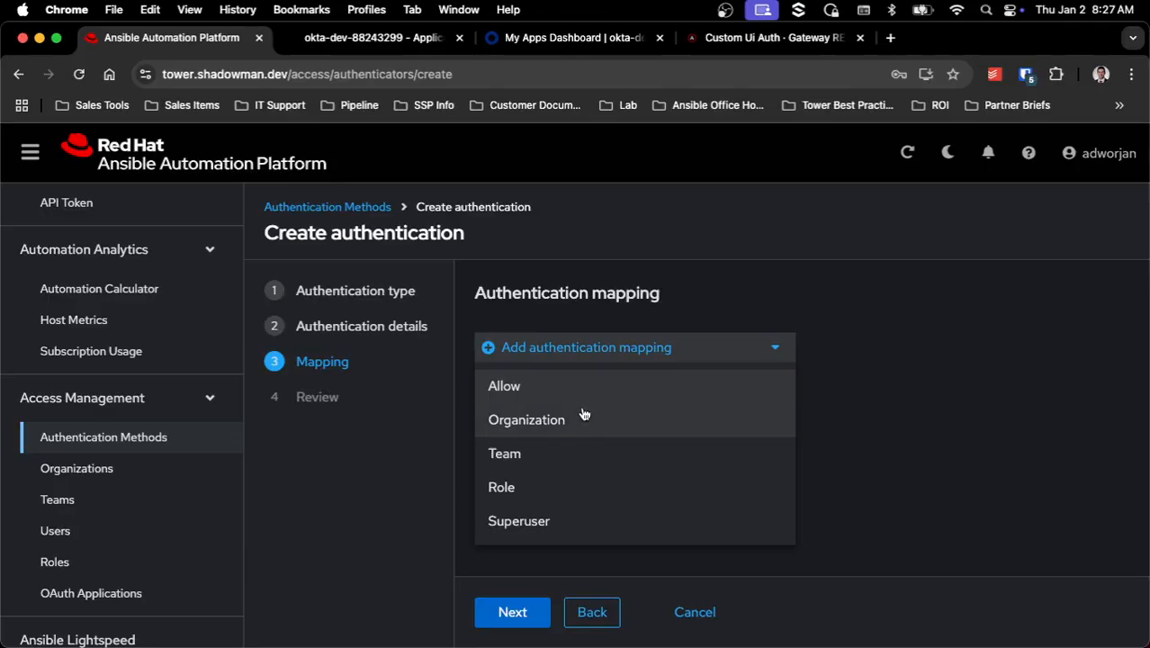
pyautogui.click(558, 498)
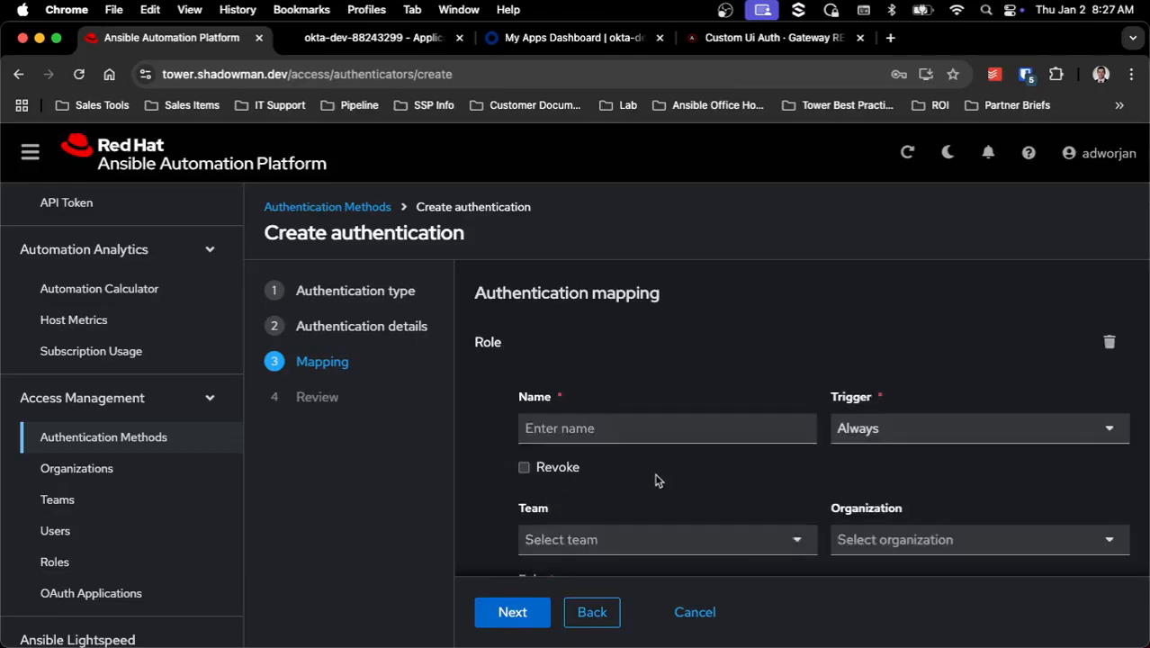
pyautogui.scroll(-1, 657, 479)
pyautogui.click(657, 482)
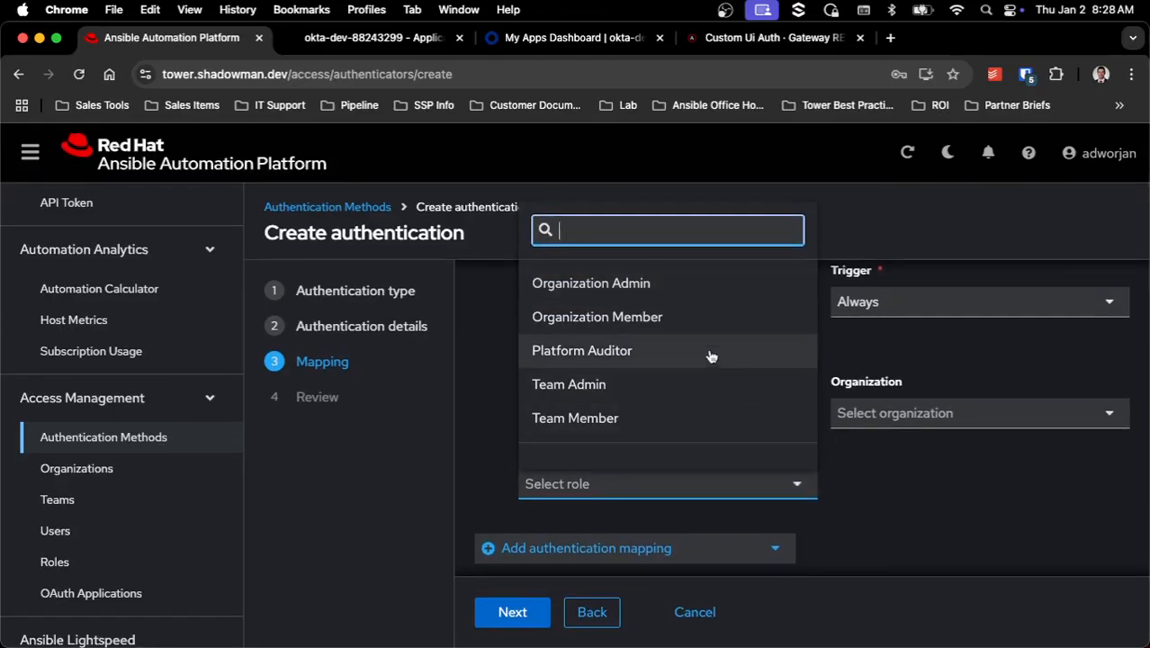
pyautogui.click(937, 511)
pyautogui.scroll(1, 934, 506)
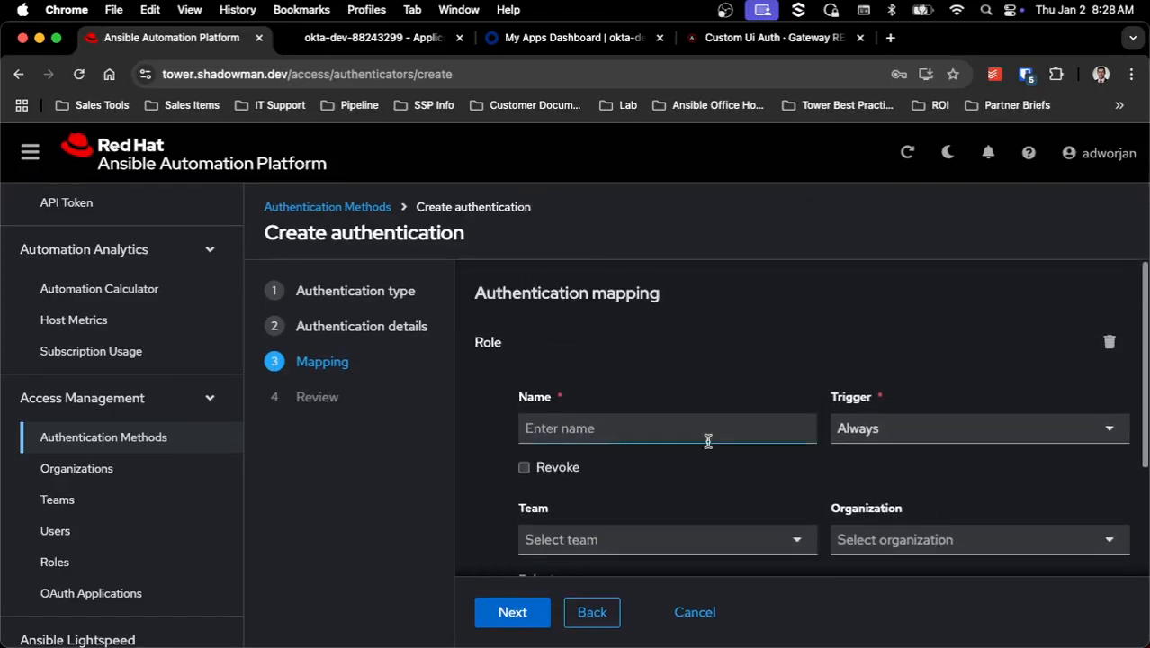
pyautogui.scroll(-2, 725, 455)
pyautogui.scroll(1, 728, 459)
pyautogui.scroll(3, 727, 459)
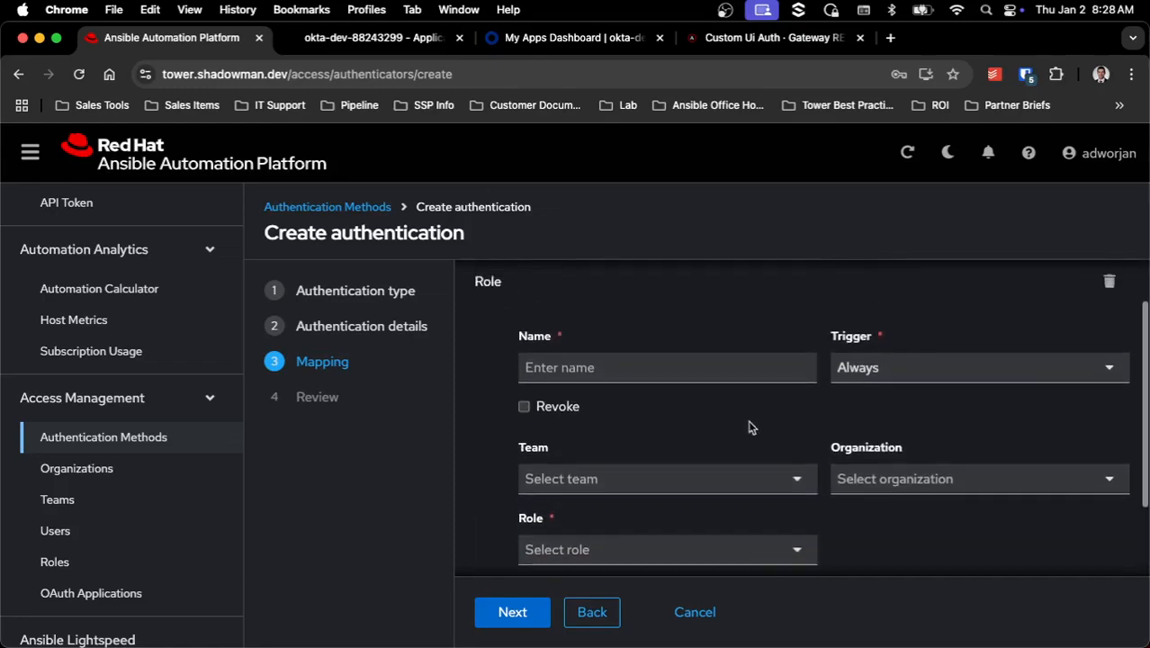
pyautogui.click(1109, 341)
pyautogui.click(579, 346)
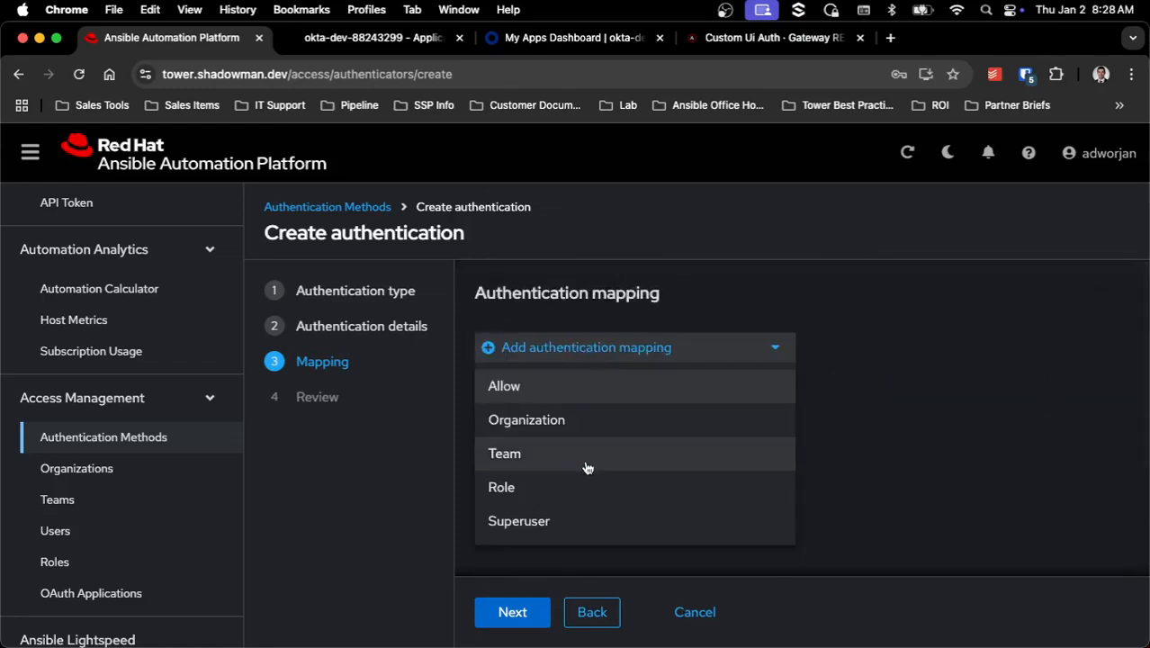
pyautogui.click(584, 519)
pyautogui.scroll(-1, 624, 455)
pyautogui.click(841, 400)
pyautogui.click(910, 441)
pyautogui.scroll(1, 684, 418)
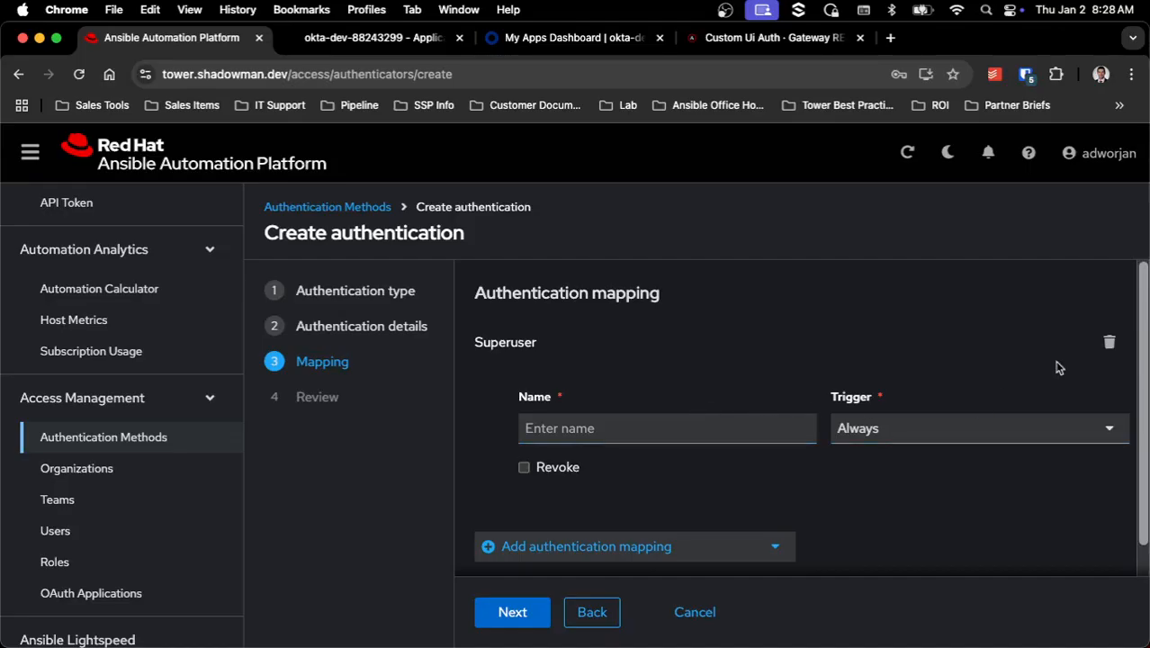
pyautogui.click(1109, 342)
# Step: Add an Allow authentication mapping named "Allow access to AAP"
pyautogui.click(664, 352)
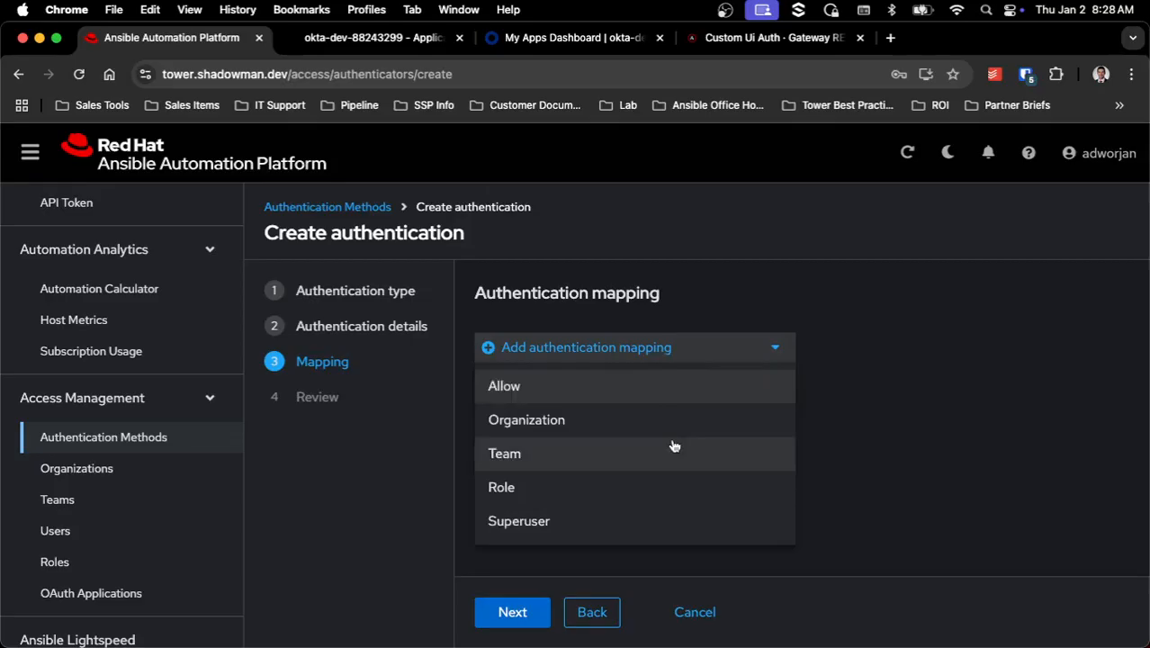
pyautogui.click(650, 388)
pyautogui.click(747, 426)
pyautogui.write('Allow a')
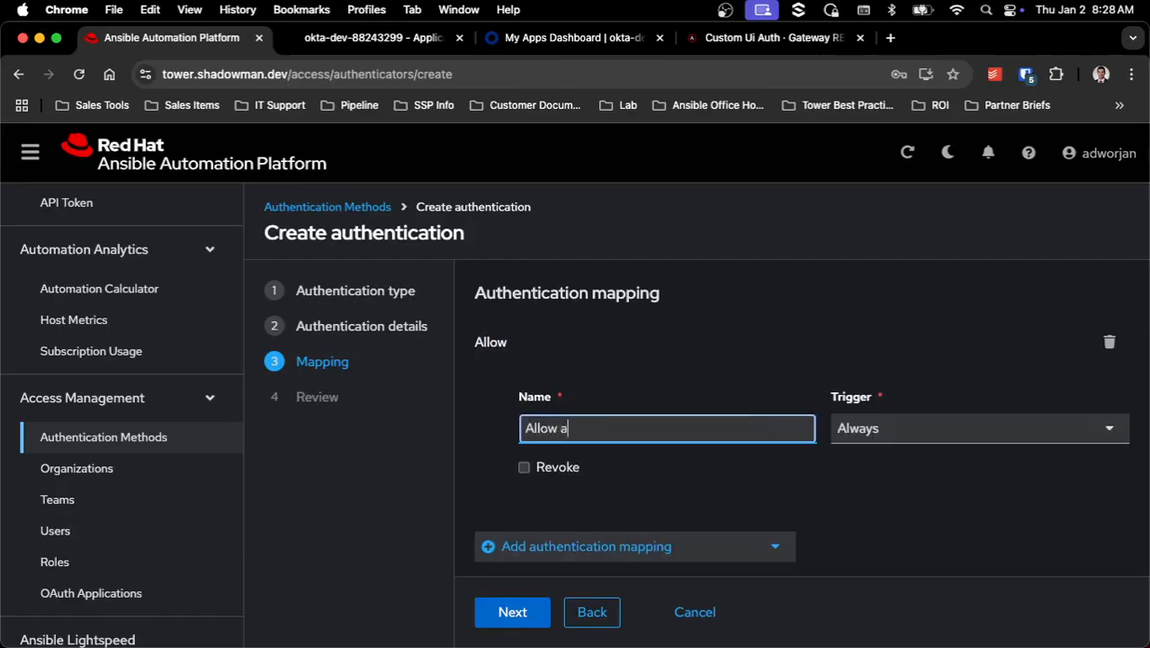
pyautogui.write('ccess to AAP')
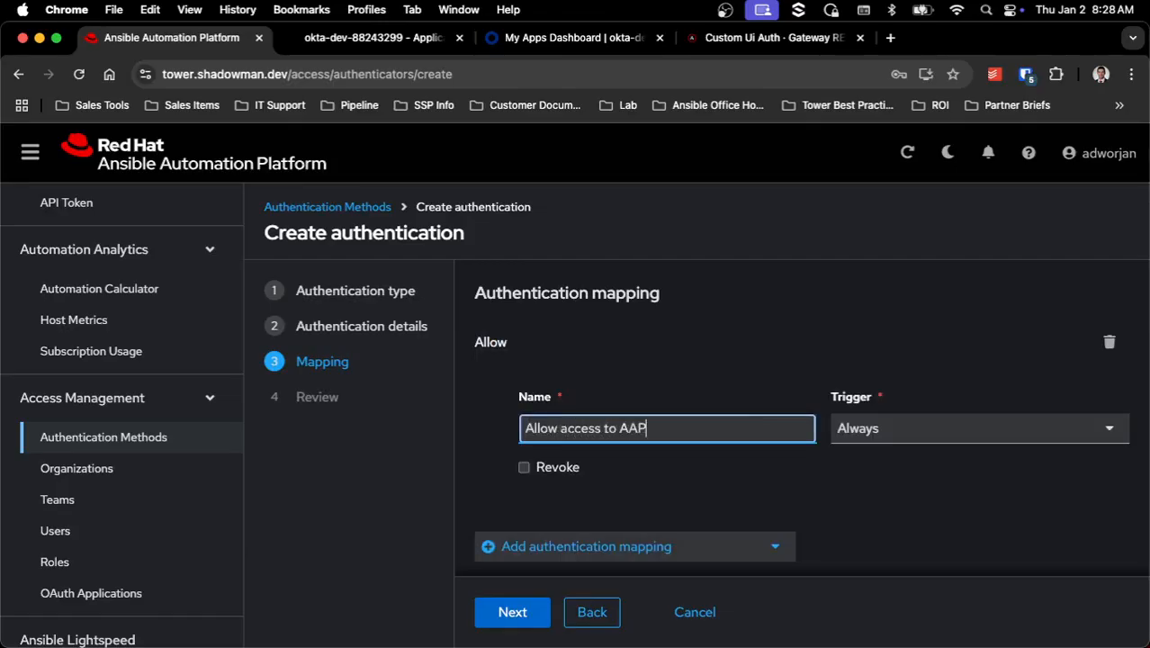
# Step: Set the Allow mapping's trigger to Groups and its operation to or
pyautogui.click(940, 432)
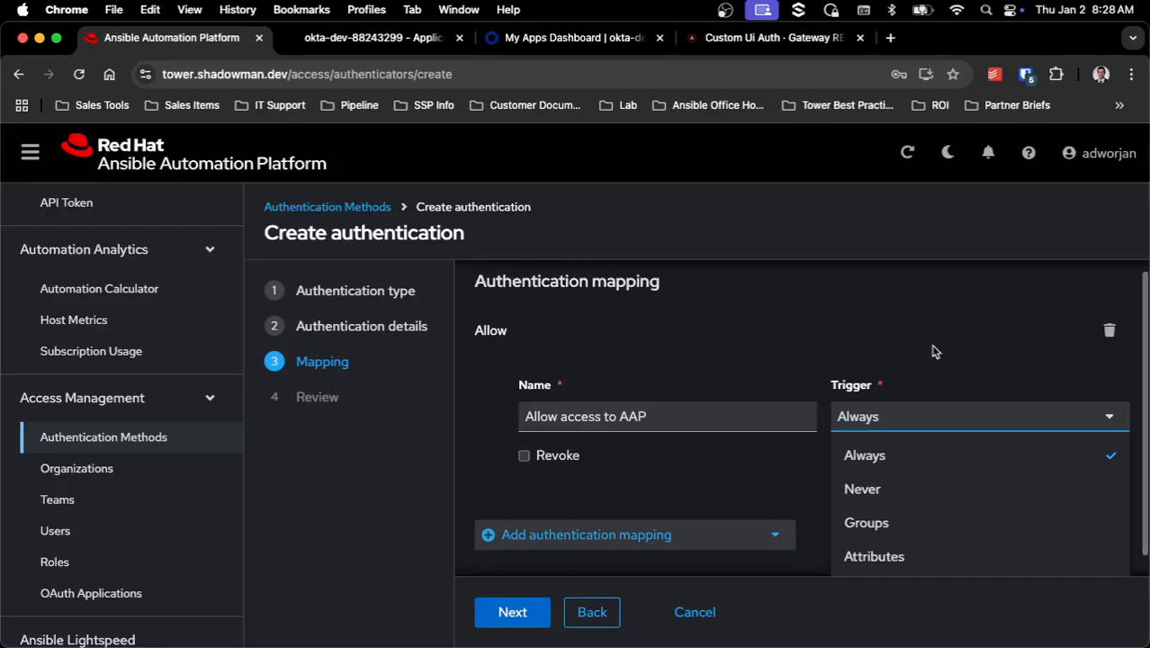
pyautogui.scroll(-1, 932, 349)
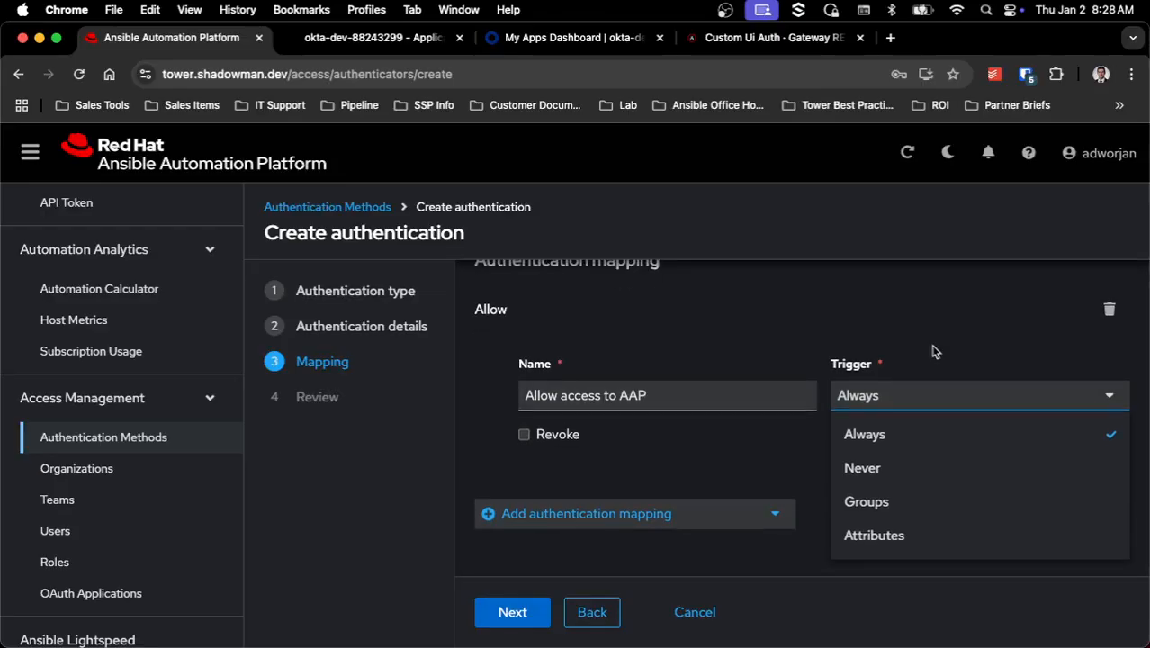
pyautogui.click(909, 508)
pyautogui.scroll(-2, 816, 321)
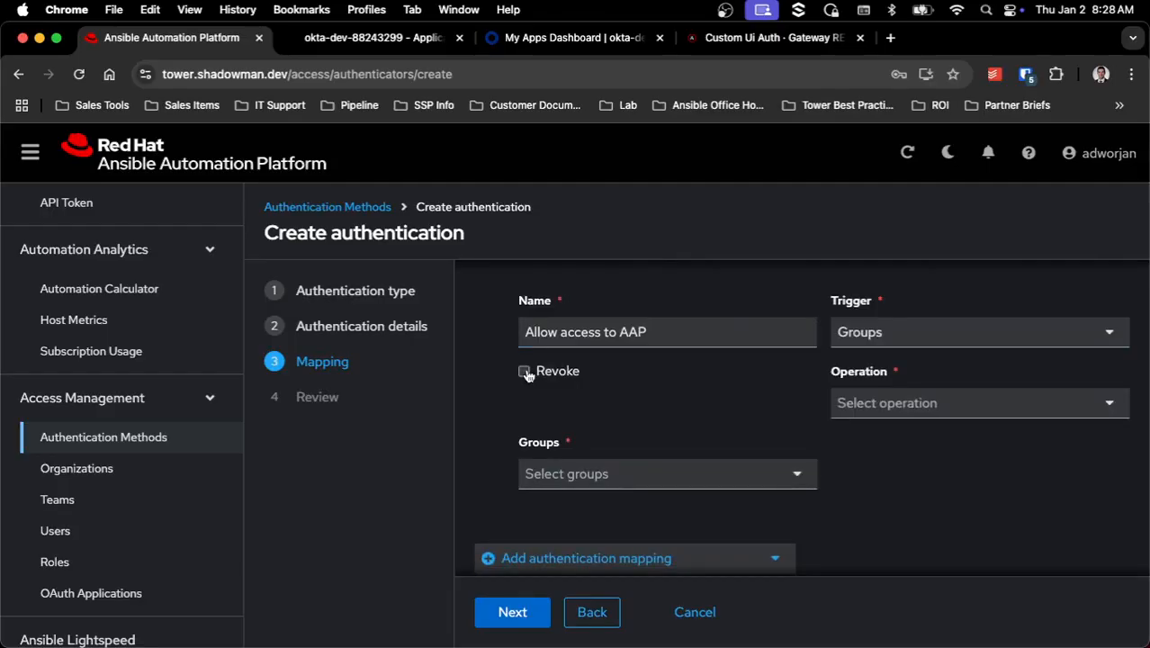
pyautogui.click(917, 407)
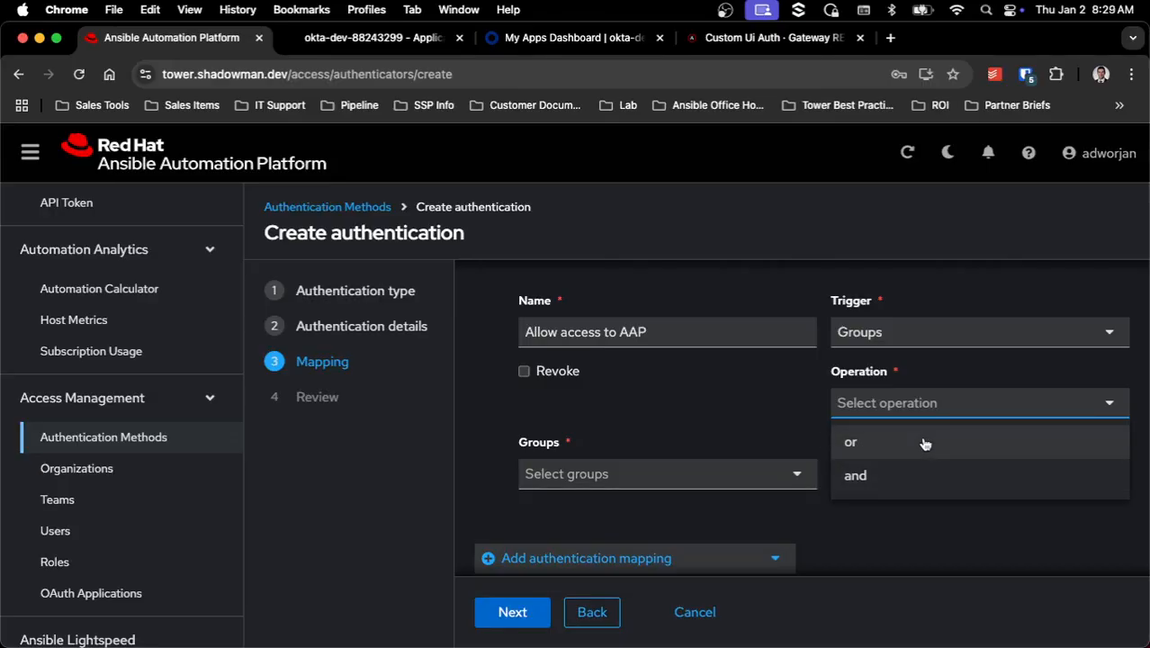
pyautogui.click(924, 444)
# Step: Add the group cn=tower_users,cn=groups,cn=accounts,dc=shadowman,dc=dev to the Allow mapping
pyautogui.click(769, 466)
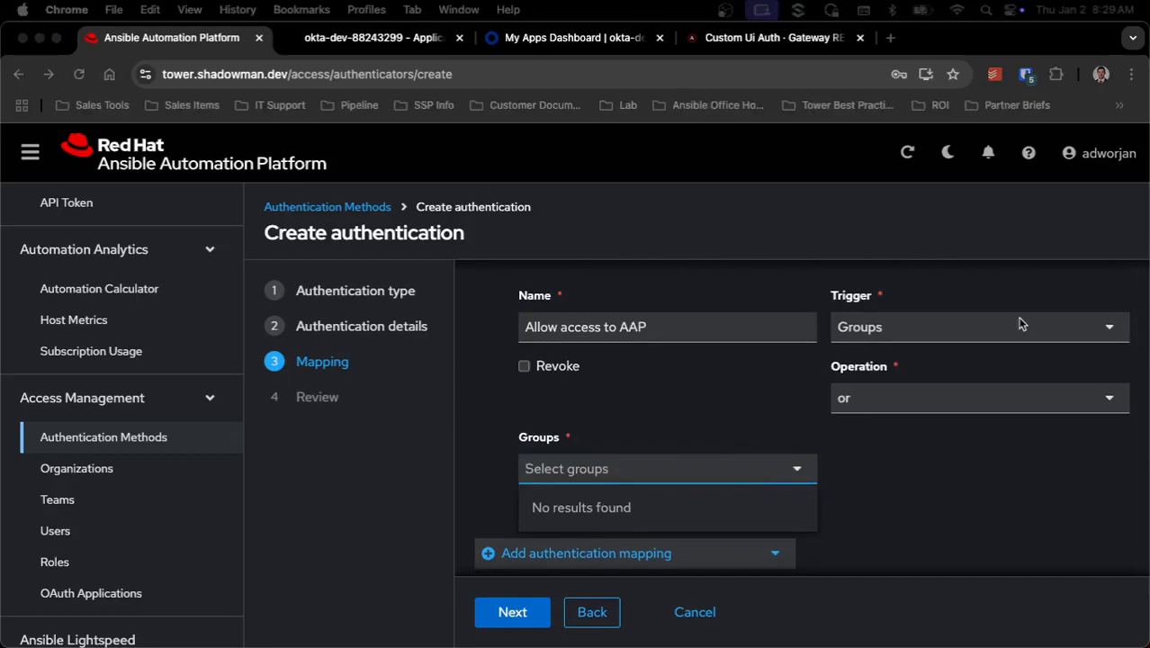
pyautogui.click(673, 465)
pyautogui.write('cn-')
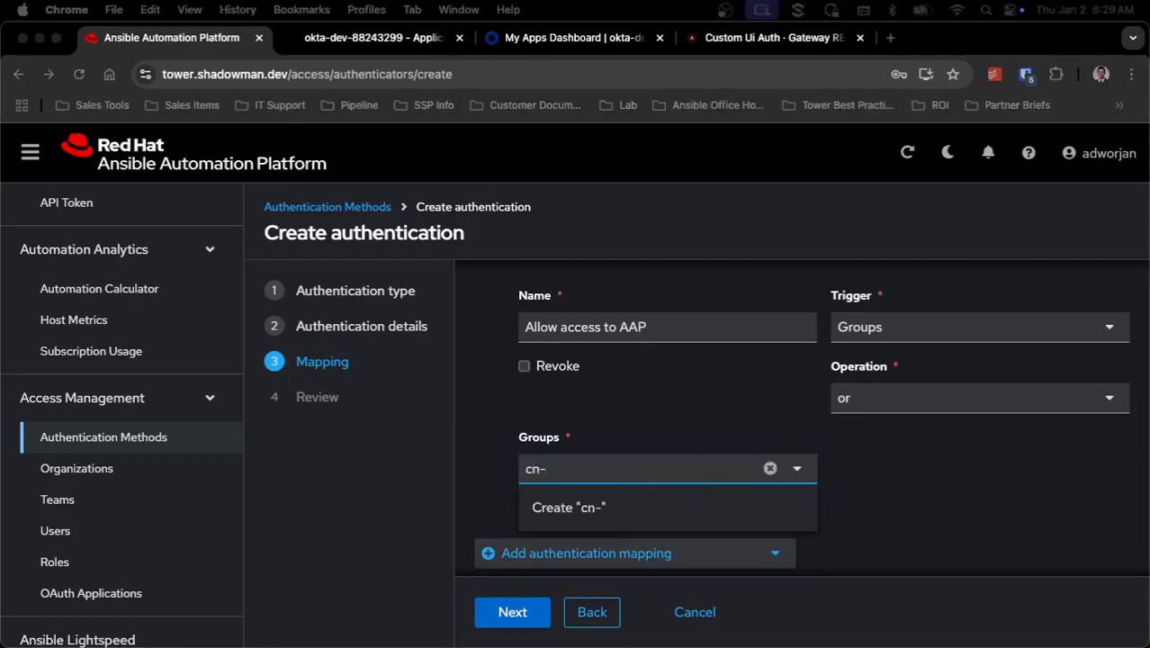
pyautogui.click(696, 473)
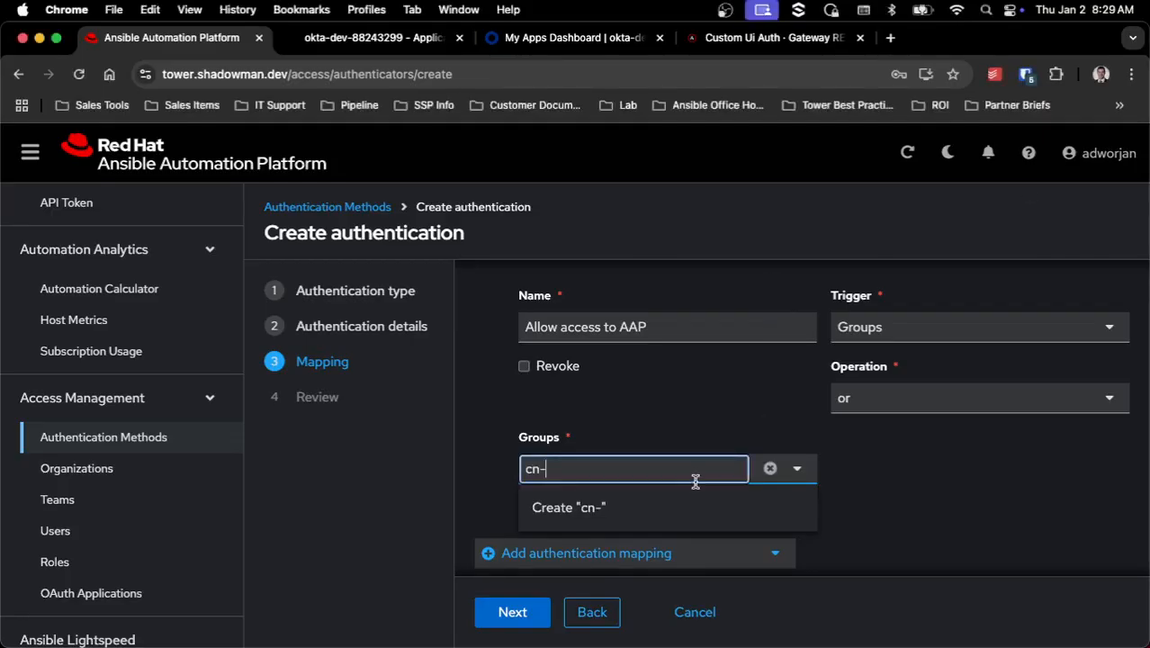
pyautogui.write('cn=tower_users,cn=groups,cn=accounts,dc=shadowman,dc=dev')
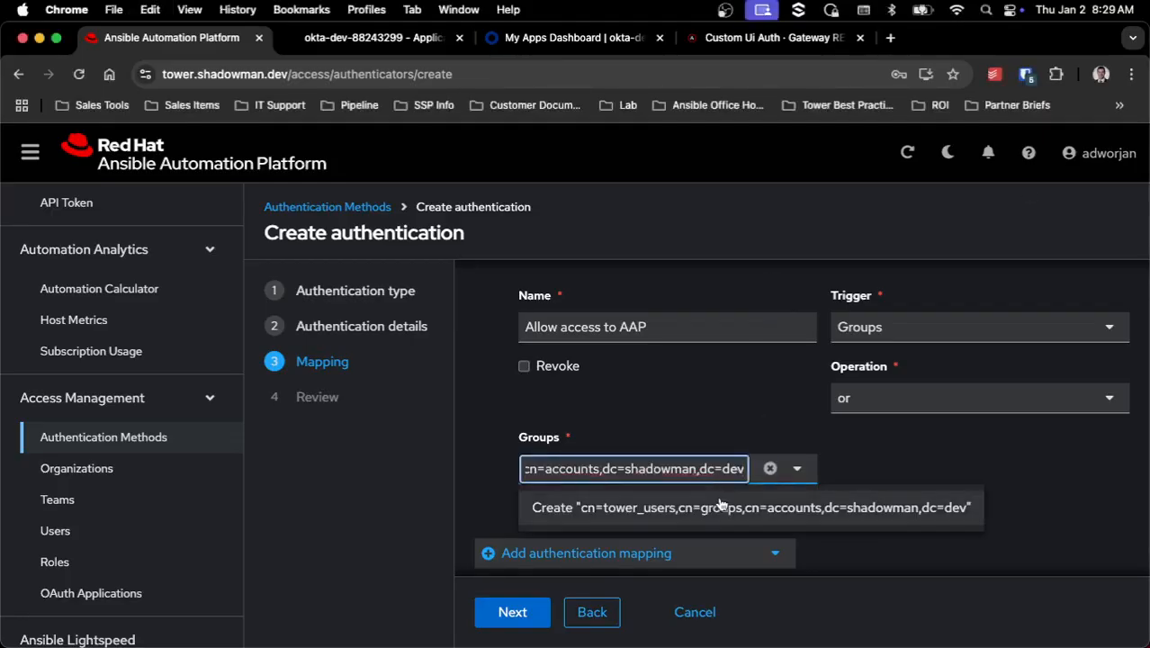
pyautogui.click(719, 499)
# Step: Add an Organization authentication mapping named "Network Org mapping"
pyautogui.scroll(-2, 877, 440)
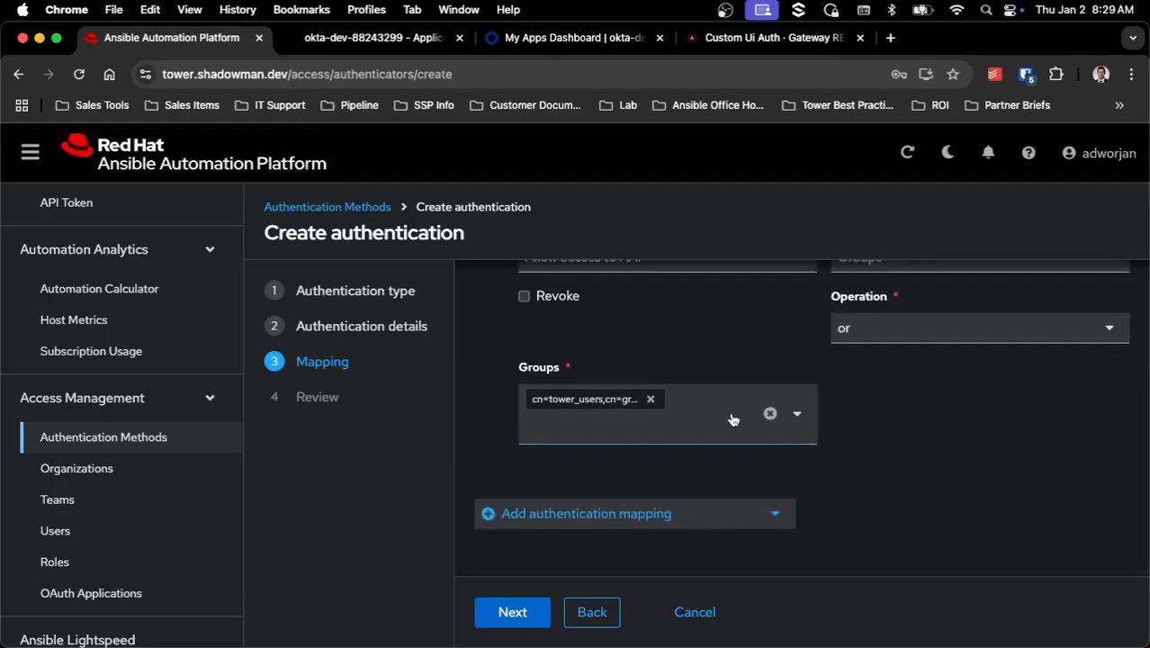
pyautogui.click(685, 513)
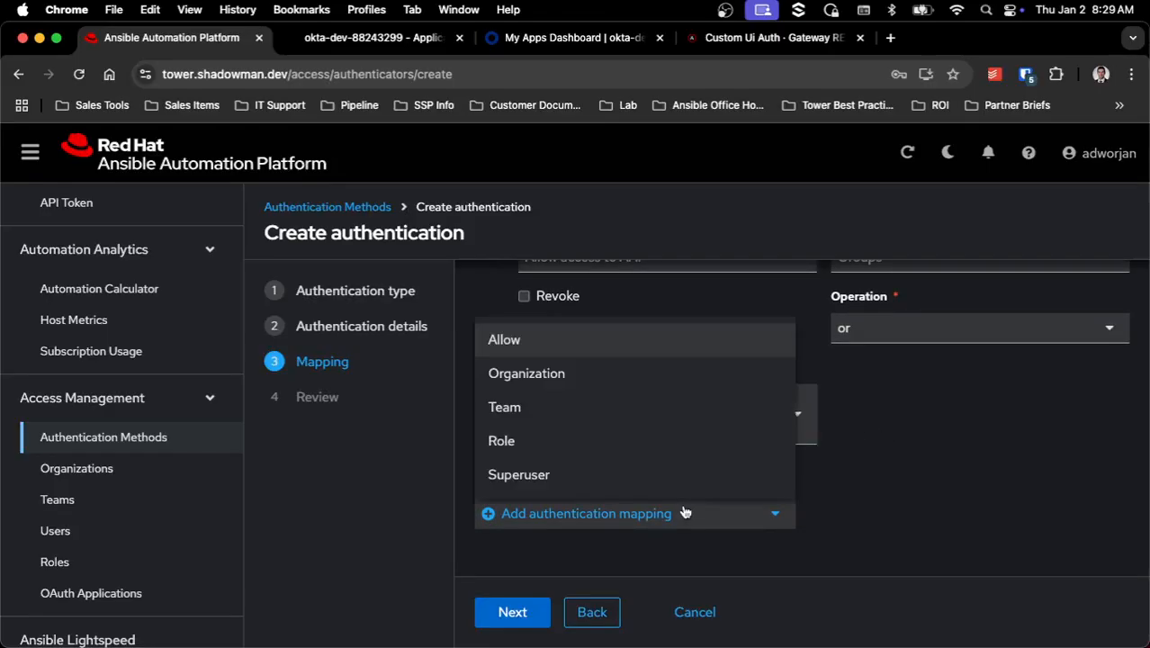
pyautogui.click(656, 388)
pyautogui.scroll(-3, 870, 385)
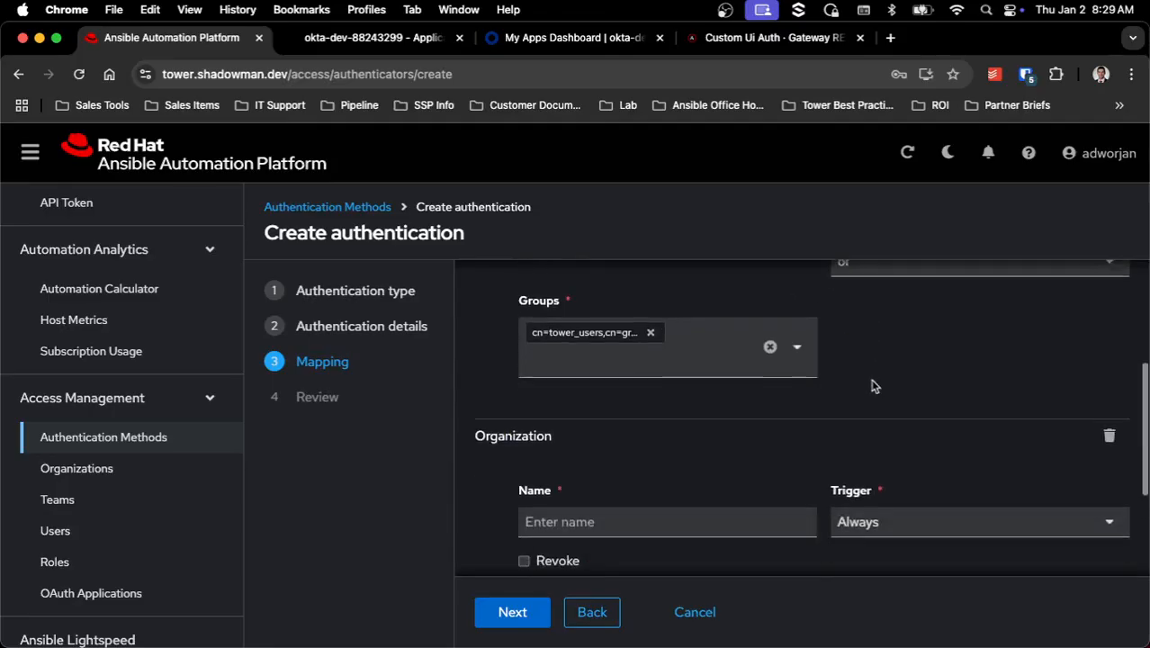
pyautogui.click(710, 436)
pyautogui.write('N')
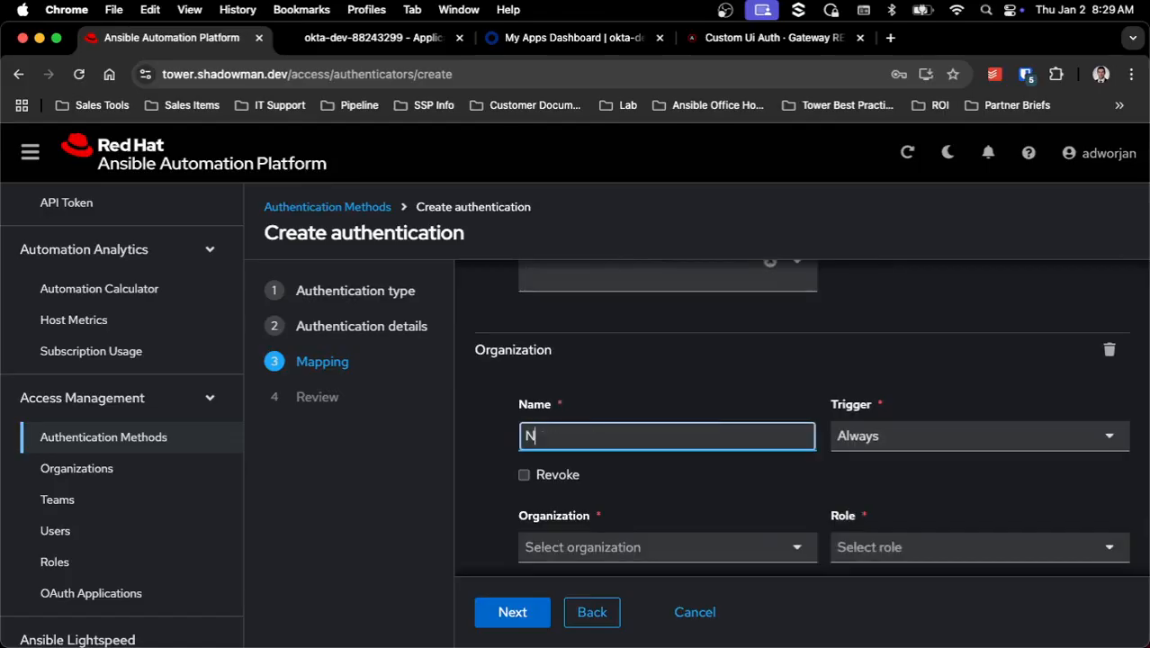
pyautogui.write('etwork Org mapping')
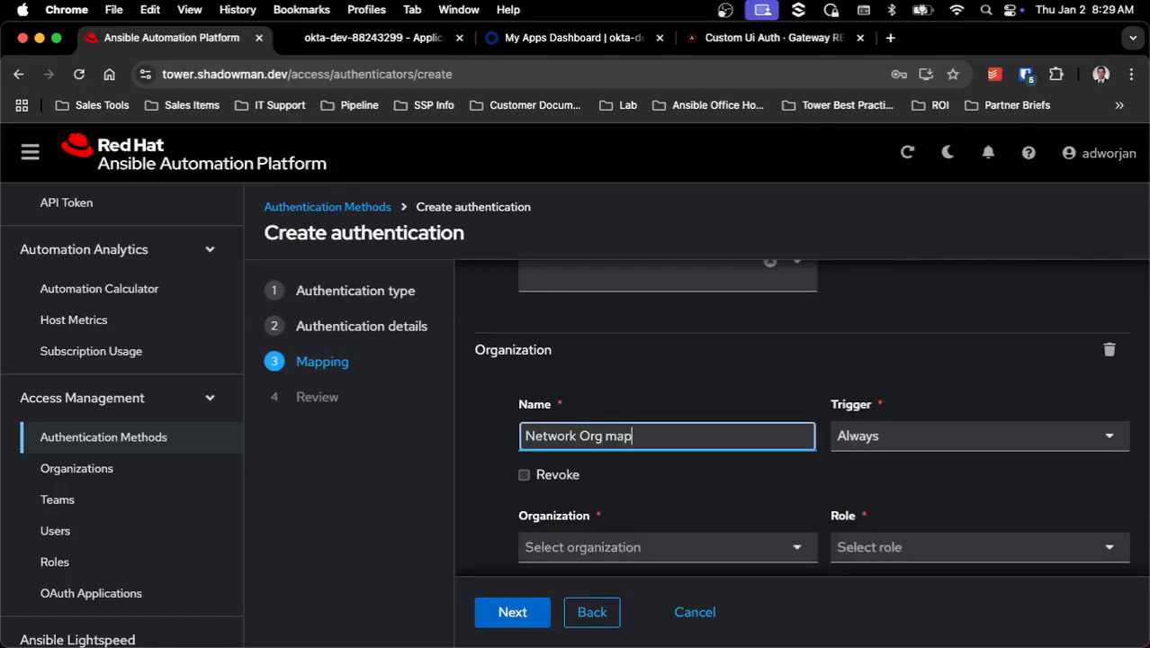
# Step: Set the Network Org mapping's trigger to Groups and its operation to or
pyautogui.click(882, 437)
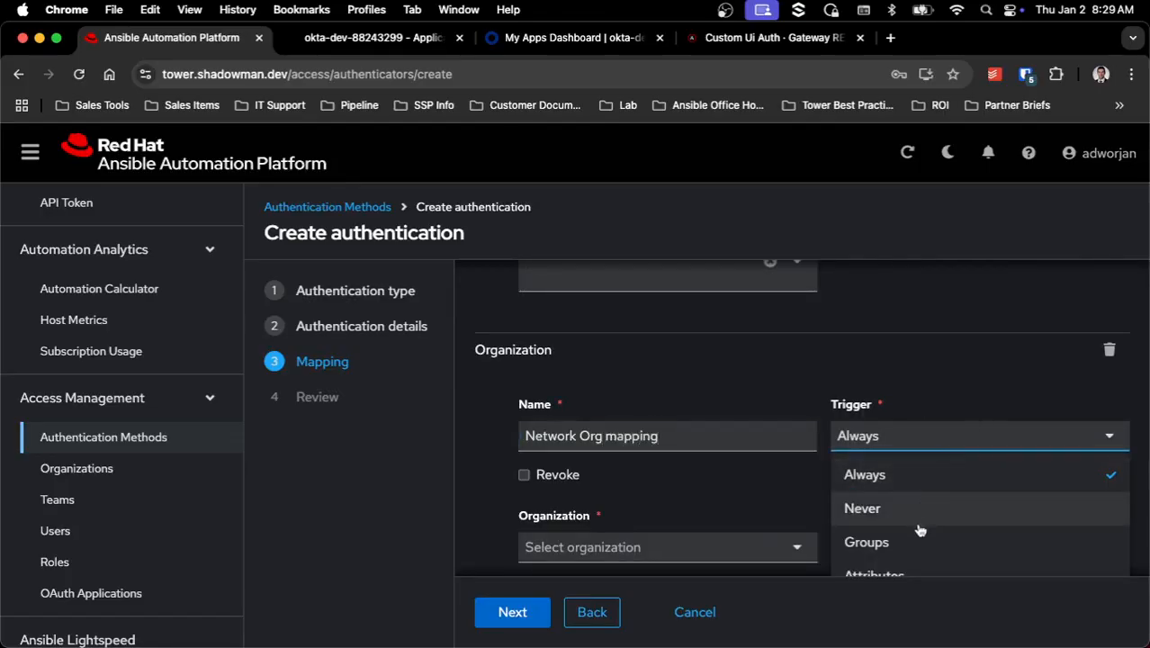
pyautogui.click(853, 540)
pyautogui.click(842, 430)
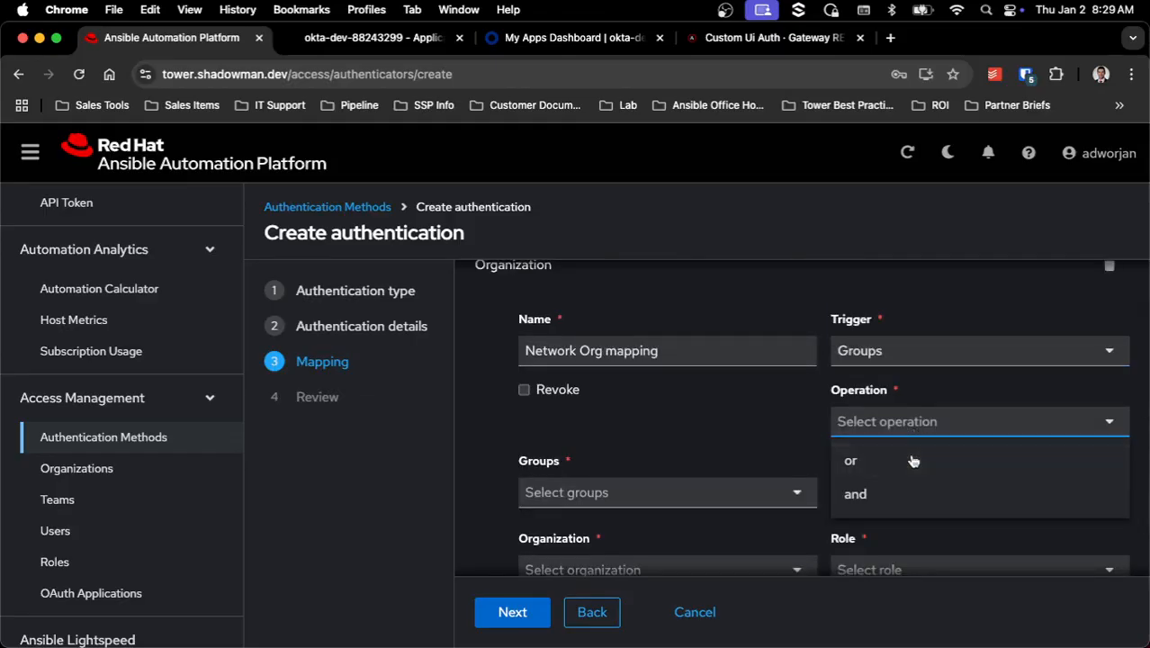
pyautogui.click(840, 459)
# Step: Add the group cn=networking,cn=groups,cn=accounts,dc=shadowman,dc=dev to the Network Org mapping
pyautogui.scroll(-1, 782, 436)
pyautogui.click(769, 436)
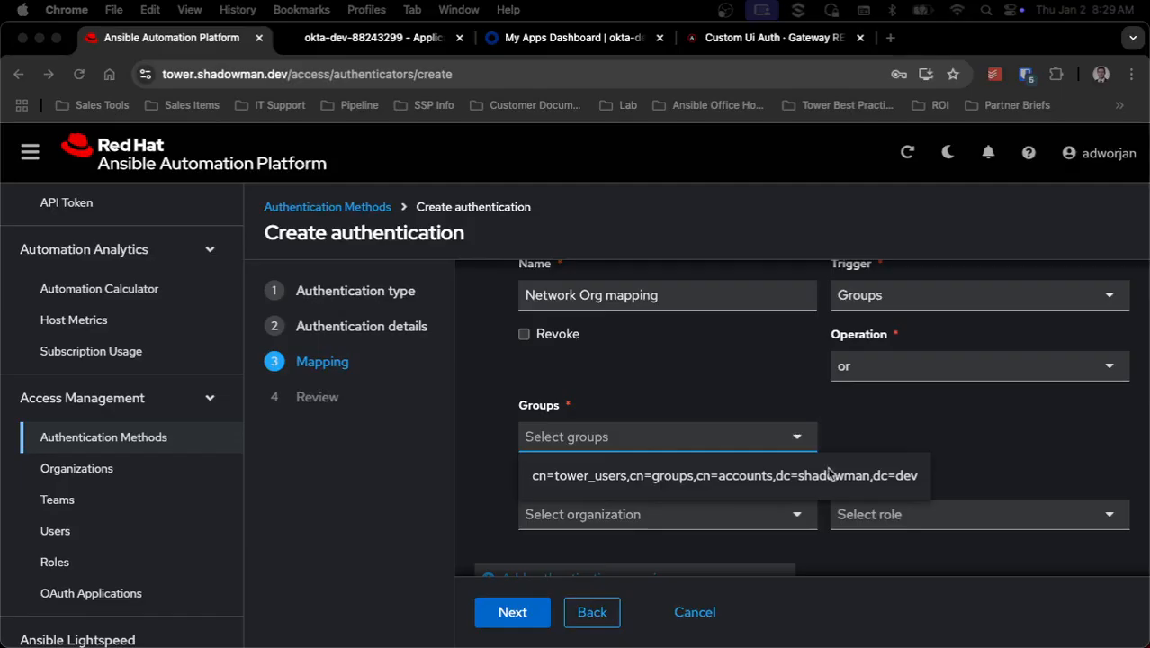
pyautogui.click(704, 433)
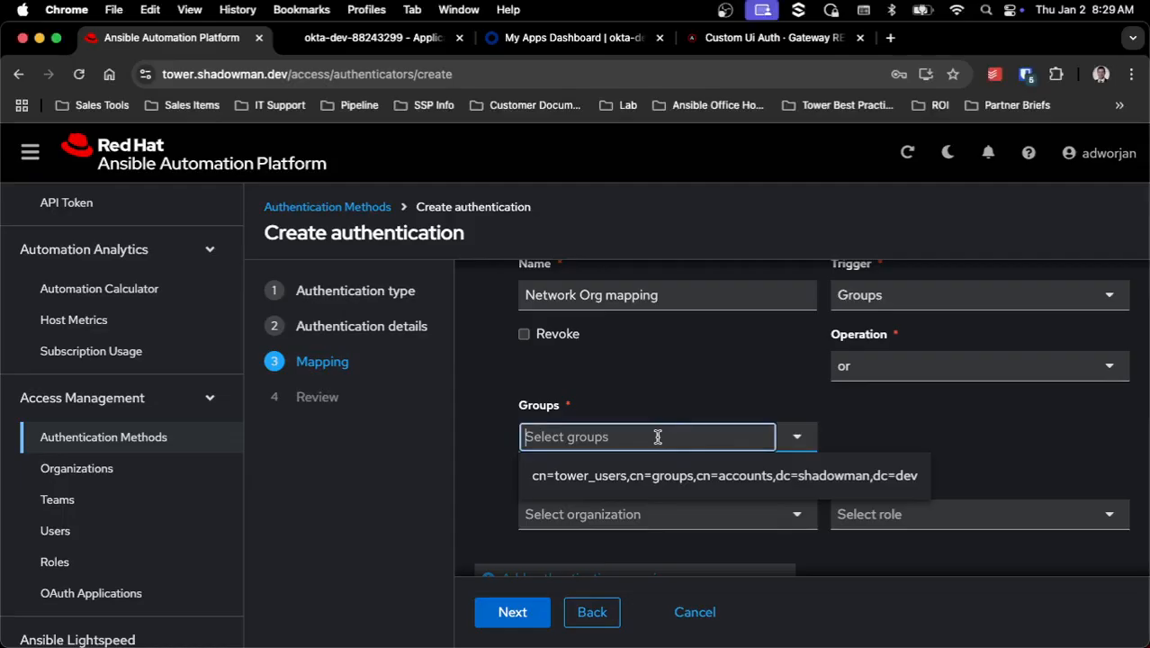
pyautogui.write('cn=networking,cn=groups,cn=accounts,dc=shadowman,dc=dev')
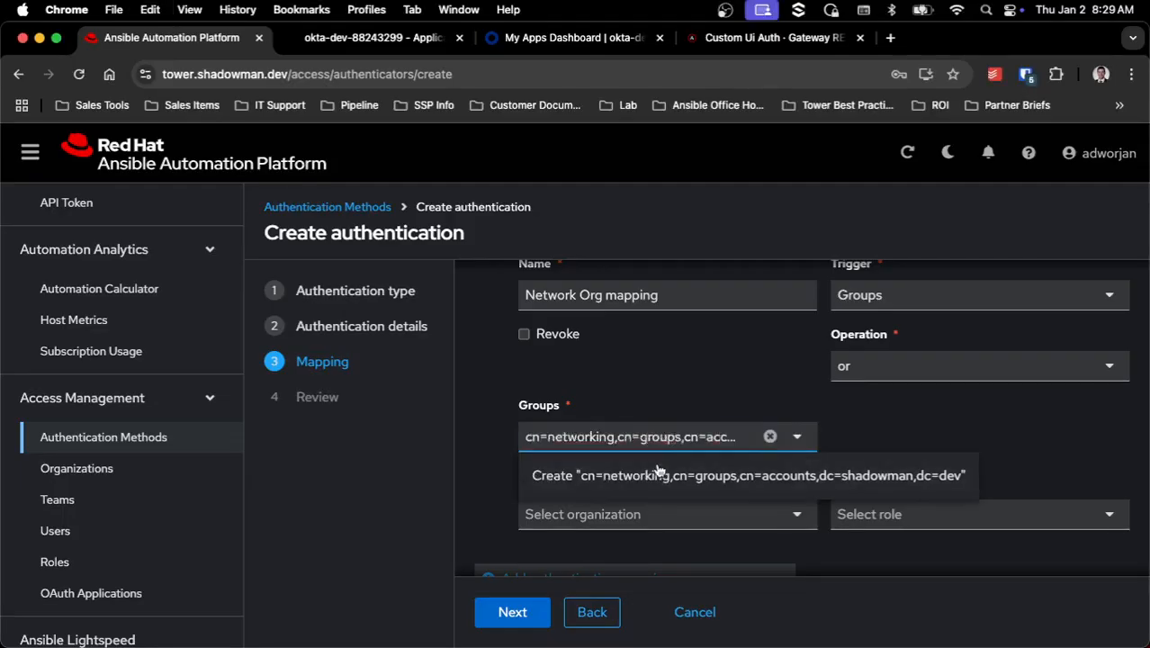
pyautogui.click(655, 474)
pyautogui.scroll(-1, 868, 432)
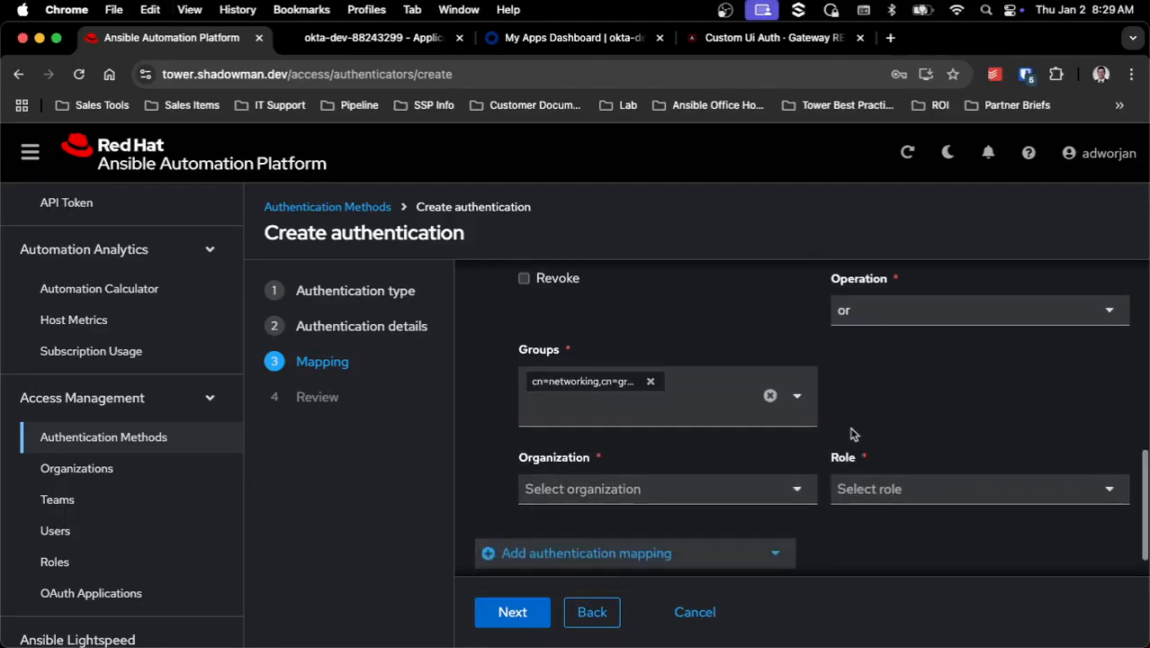
# Step: Set the Network Org mapping's organization to Networking after searching the organization choices for Azure
pyautogui.click(773, 491)
pyautogui.scroll(-1, 711, 328)
pyautogui.scroll(1, 725, 311)
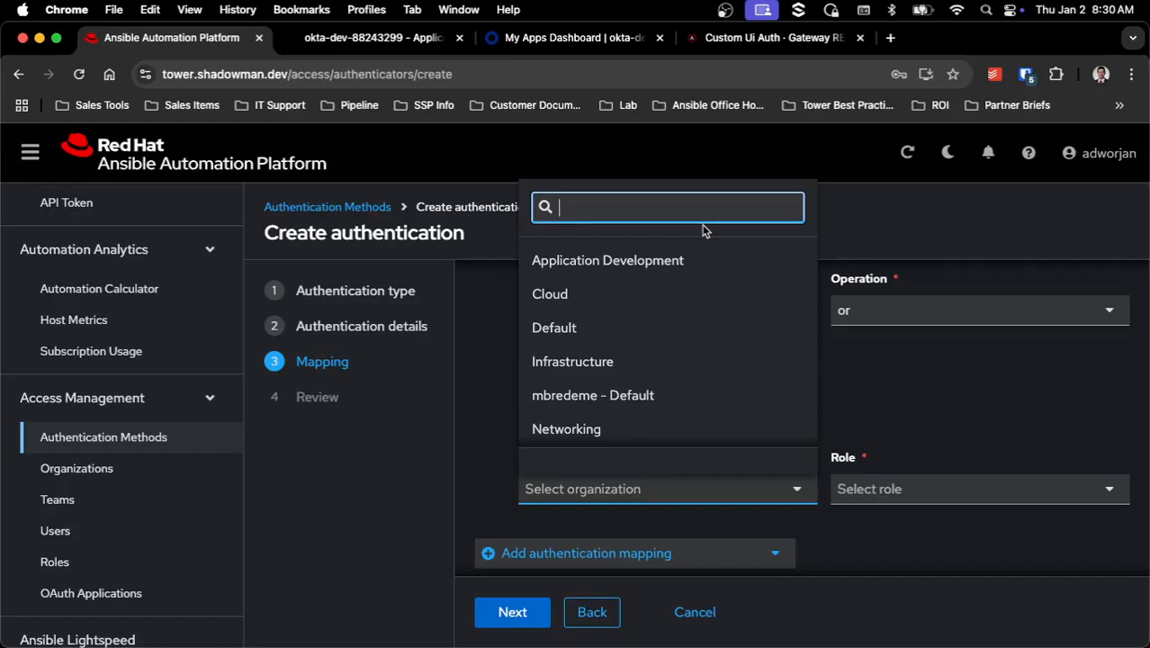
pyautogui.write('Azure')
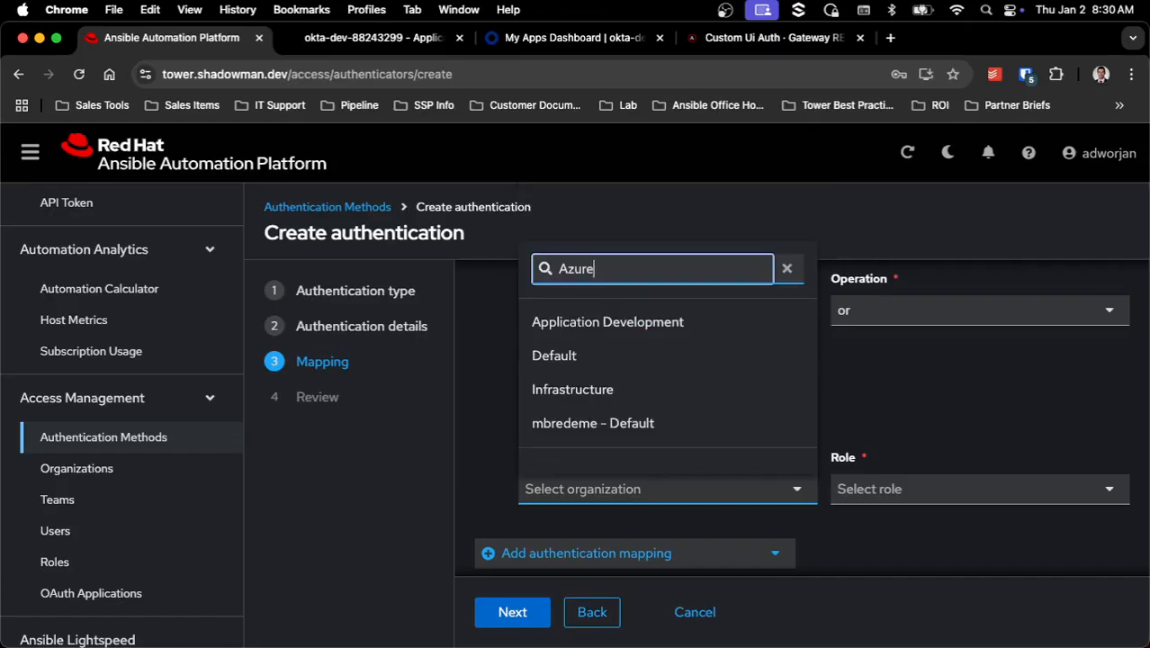
pyautogui.scroll(-1, 711, 459)
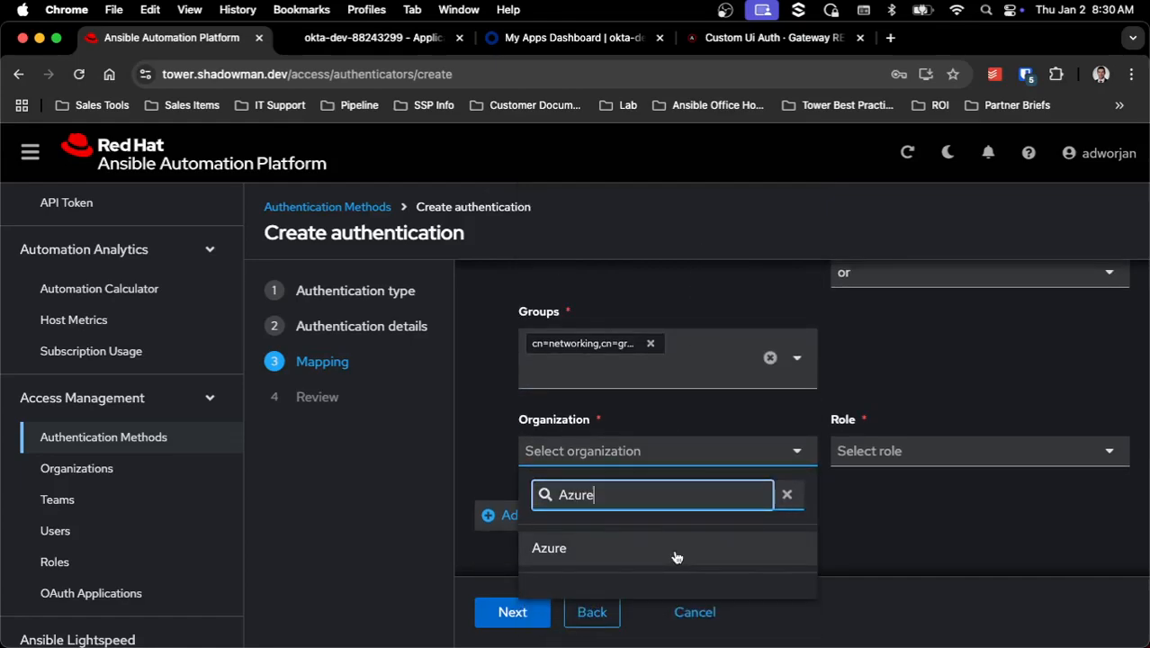
pyautogui.click(951, 385)
pyautogui.click(720, 452)
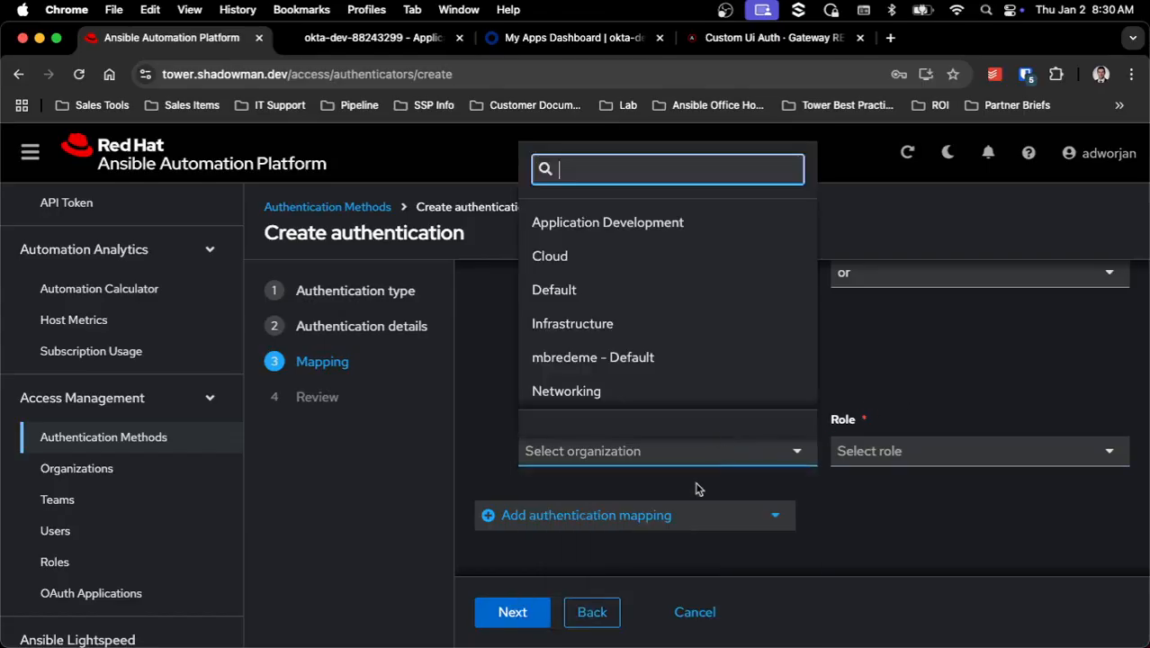
pyautogui.click(667, 387)
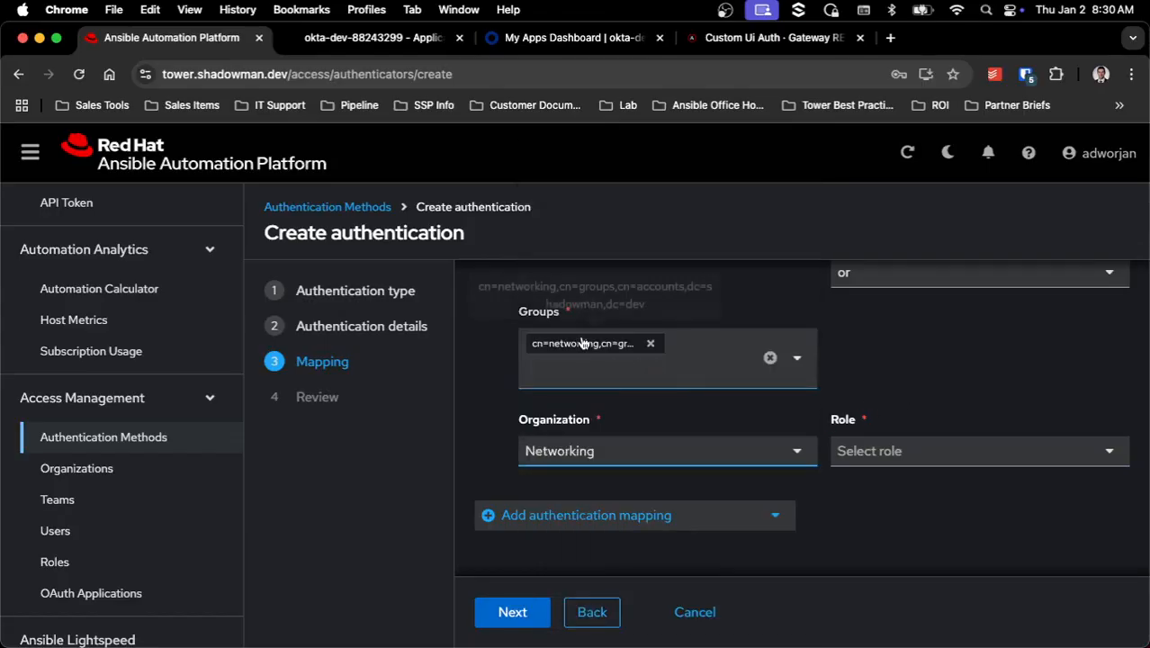
# Step: Check the role choices of the Network Org mapping and delete that mapping
pyautogui.click(922, 450)
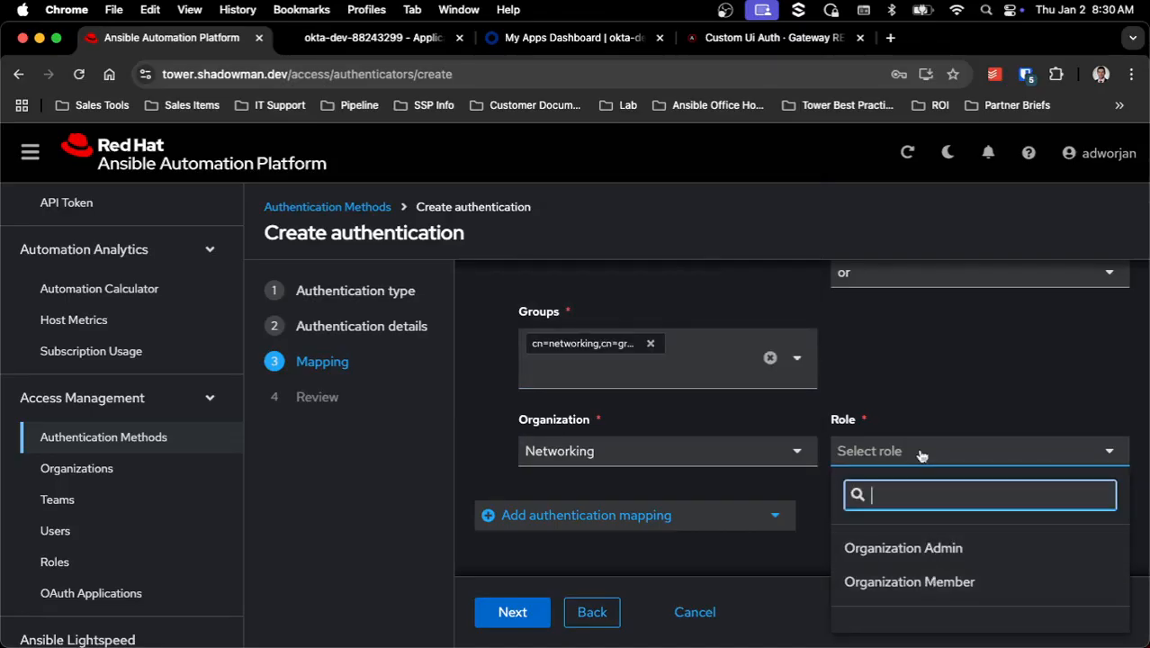
pyautogui.click(919, 367)
pyautogui.scroll(1, 866, 402)
pyautogui.scroll(3, 867, 402)
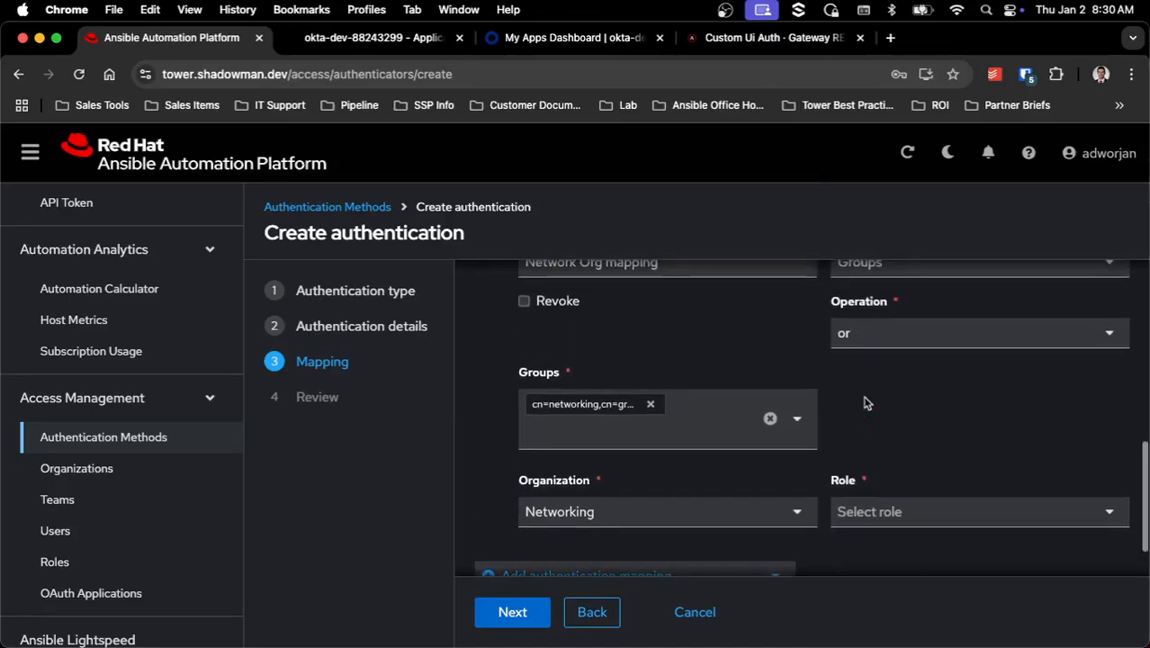
pyautogui.click(1110, 268)
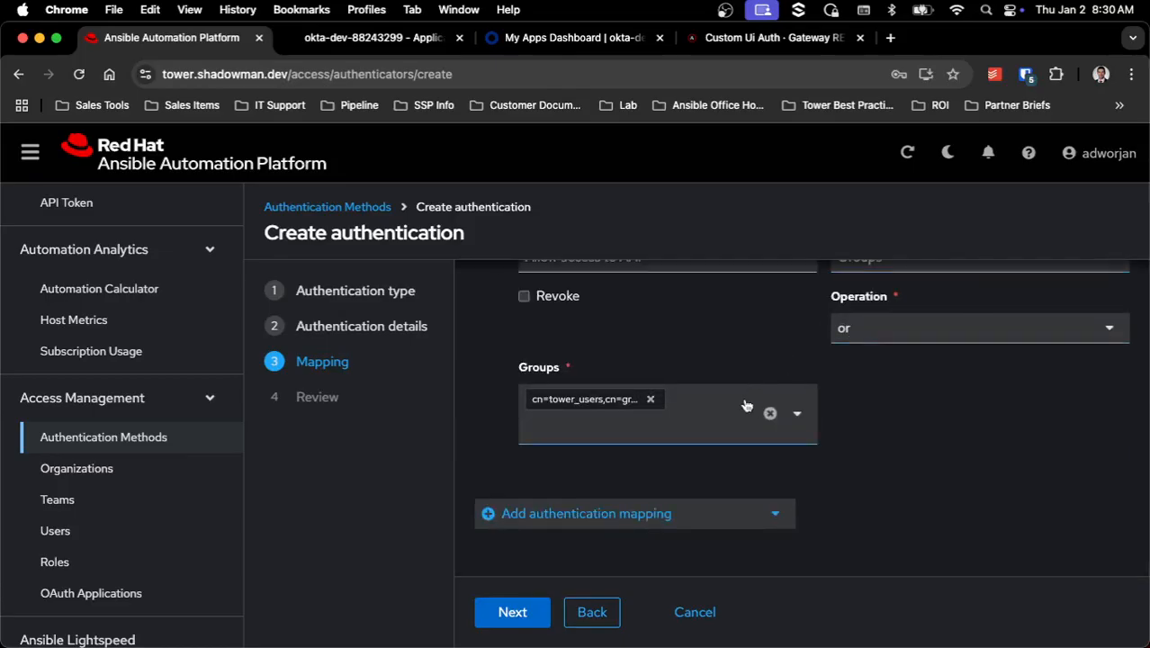
# Step: Add a Team authentication mapping named "Network Team" with its trigger set to Groups
pyautogui.click(684, 506)
pyautogui.click(584, 407)
pyautogui.click(672, 478)
pyautogui.write('Network Team')
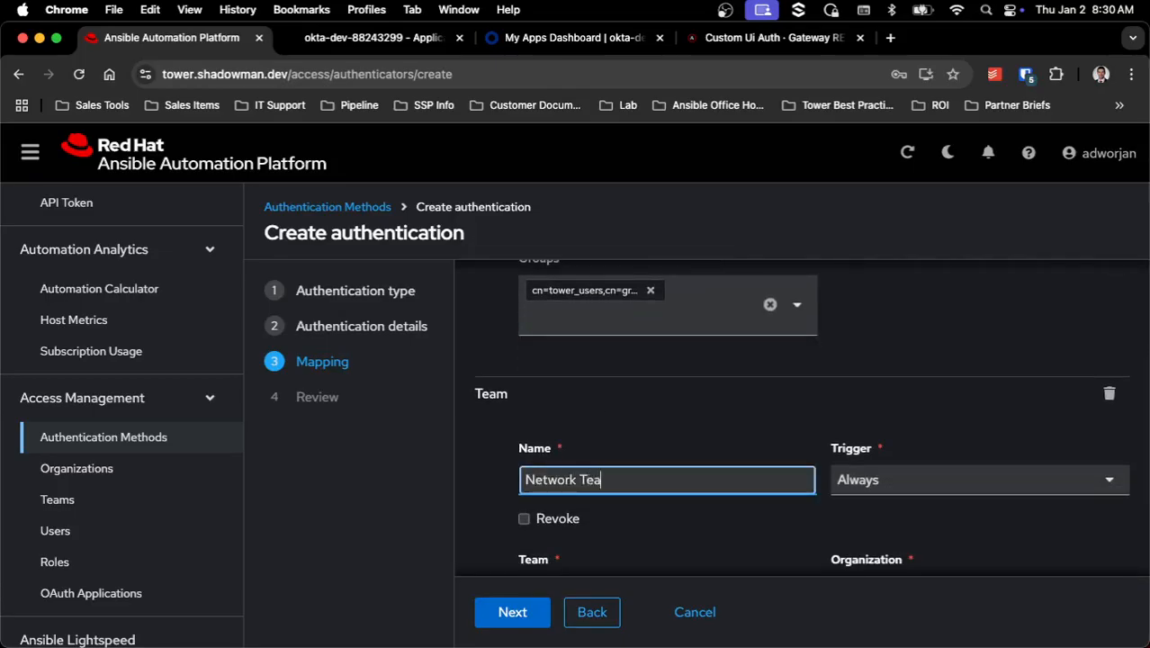
pyautogui.click(975, 477)
pyautogui.click(960, 495)
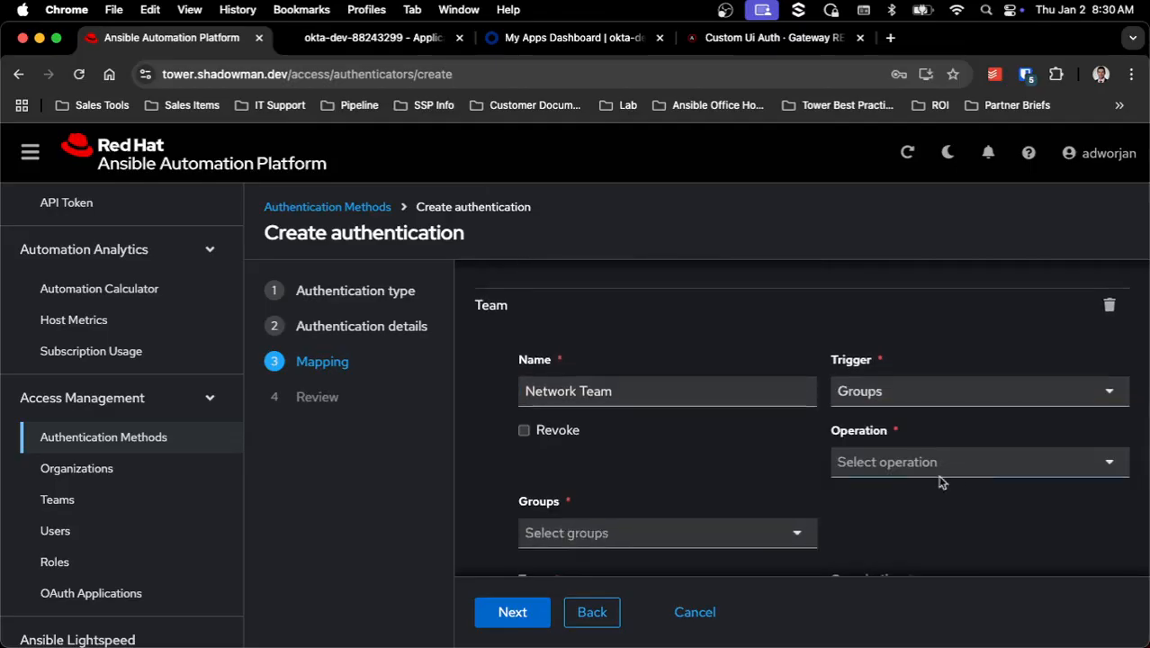
# Step: Add the group cn=networking,cn=groups,cn=accounts,dc=shadowman,dc=dev to the Network Team mapping
pyautogui.scroll(-3, 775, 423)
pyautogui.click(761, 399)
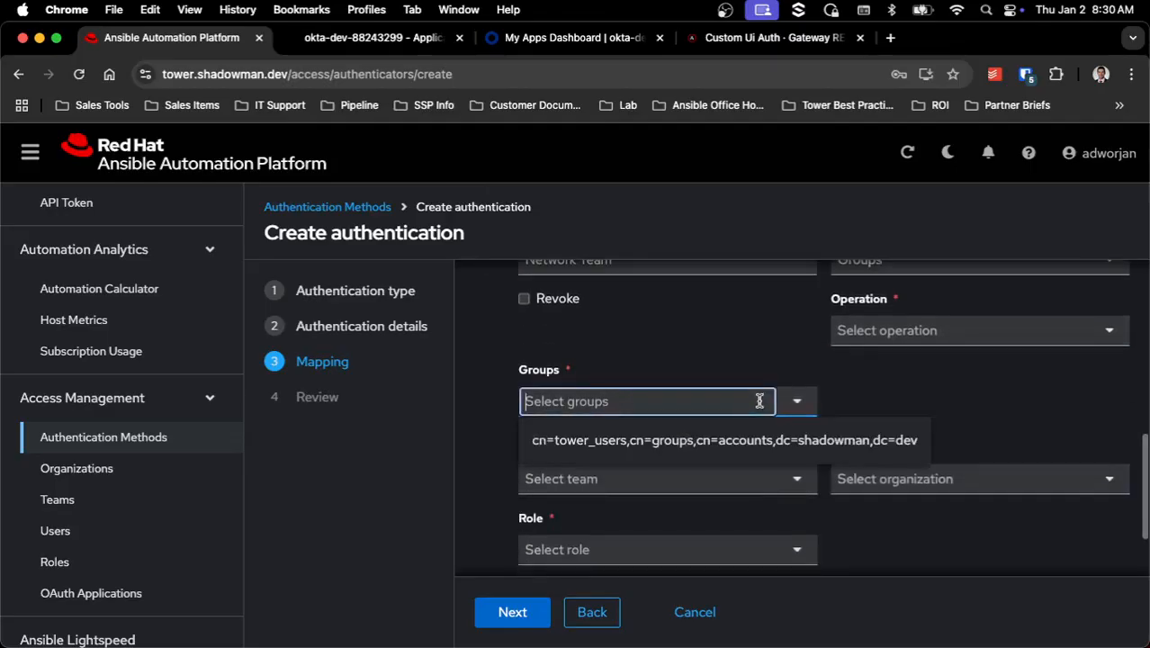
pyautogui.write('cn=networking,cn=groups,cn=accounts,dc=shadowman,dc=dev')
pyautogui.click(731, 439)
pyautogui.scroll(-2, 727, 436)
# Step: Assign the Network Team mapping to team Network Ops in the Networking organization with the Team Member role
pyautogui.click(730, 423)
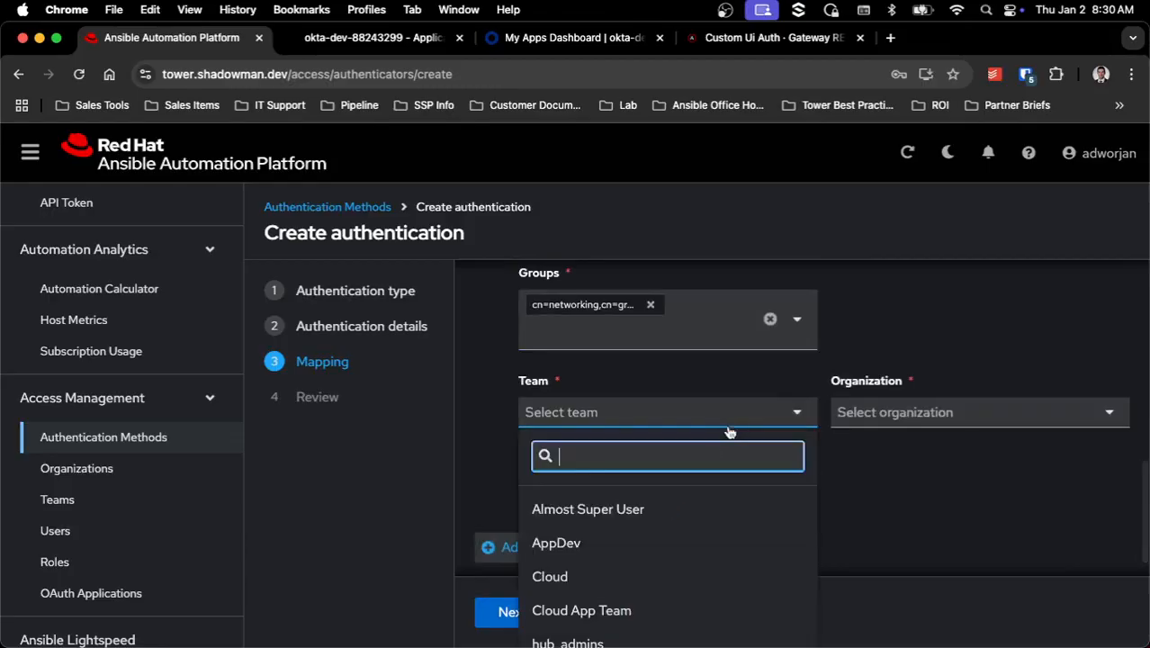
pyautogui.scroll(-5, 708, 509)
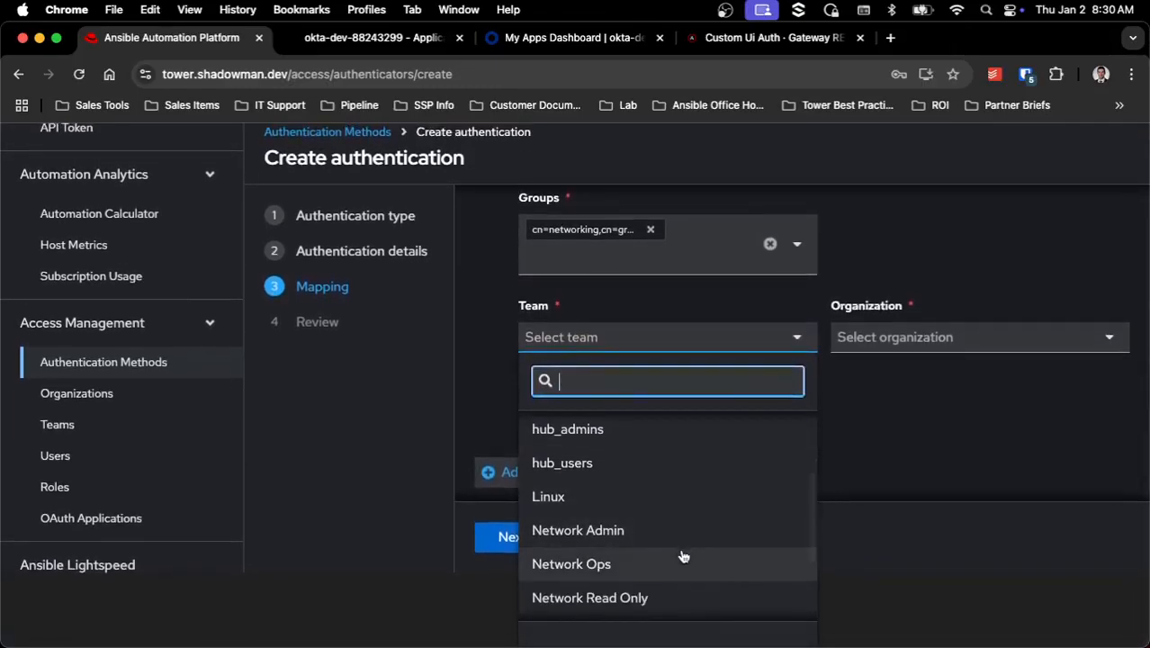
pyautogui.click(683, 564)
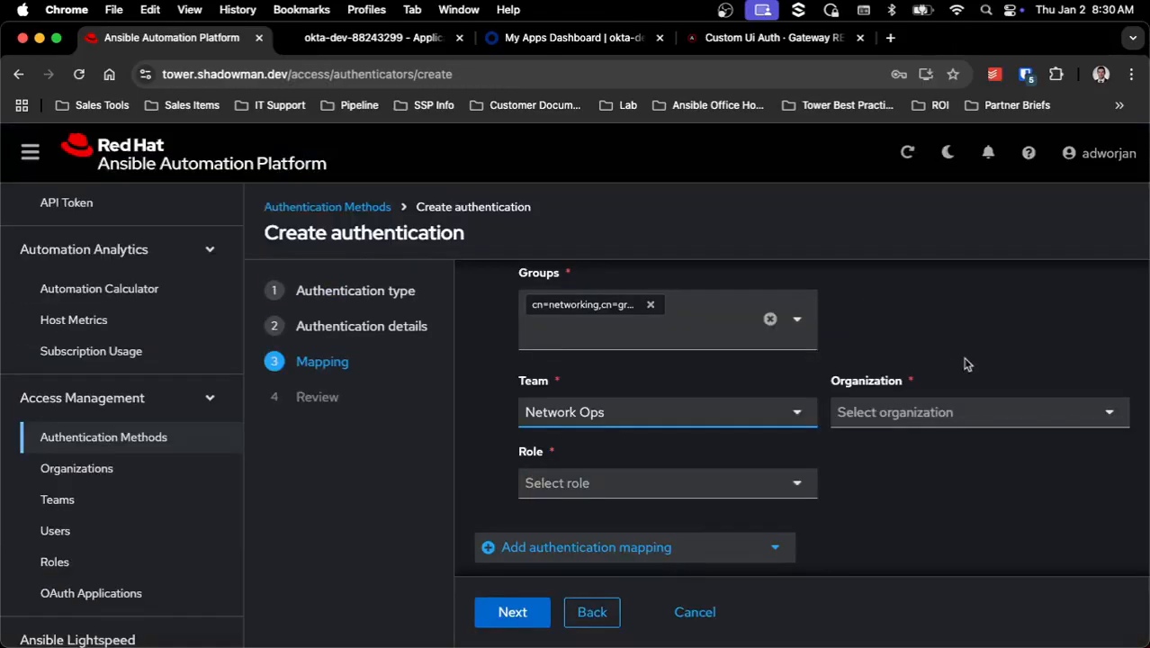
pyautogui.click(958, 416)
pyautogui.scroll(-3, 963, 543)
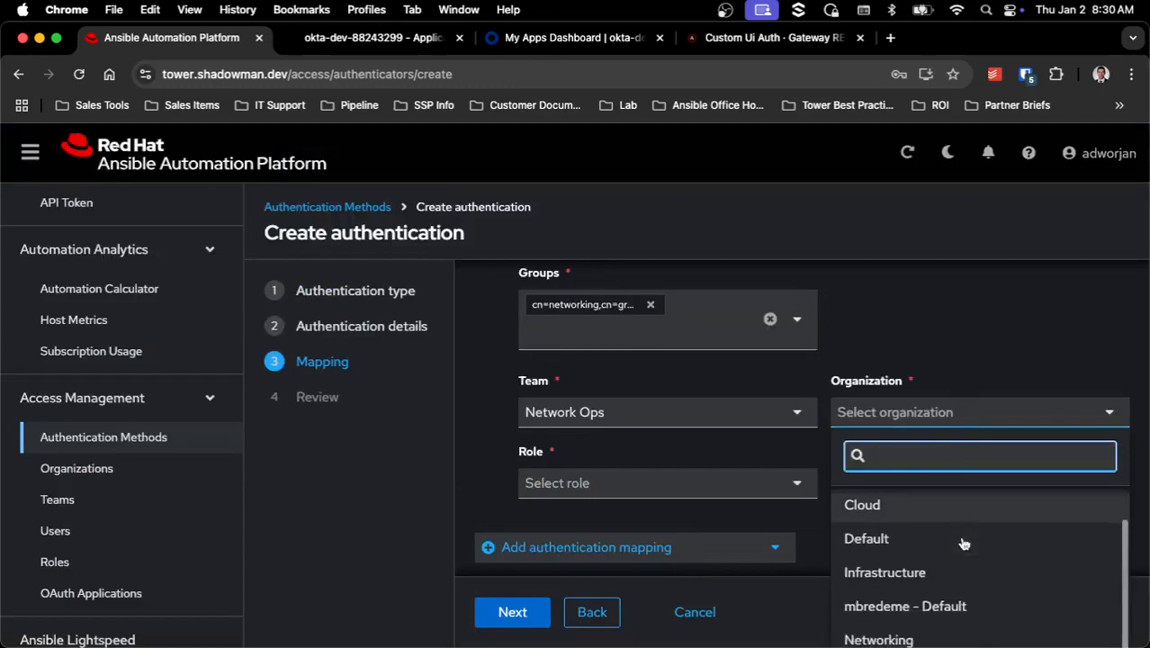
pyautogui.click(963, 561)
pyautogui.click(792, 493)
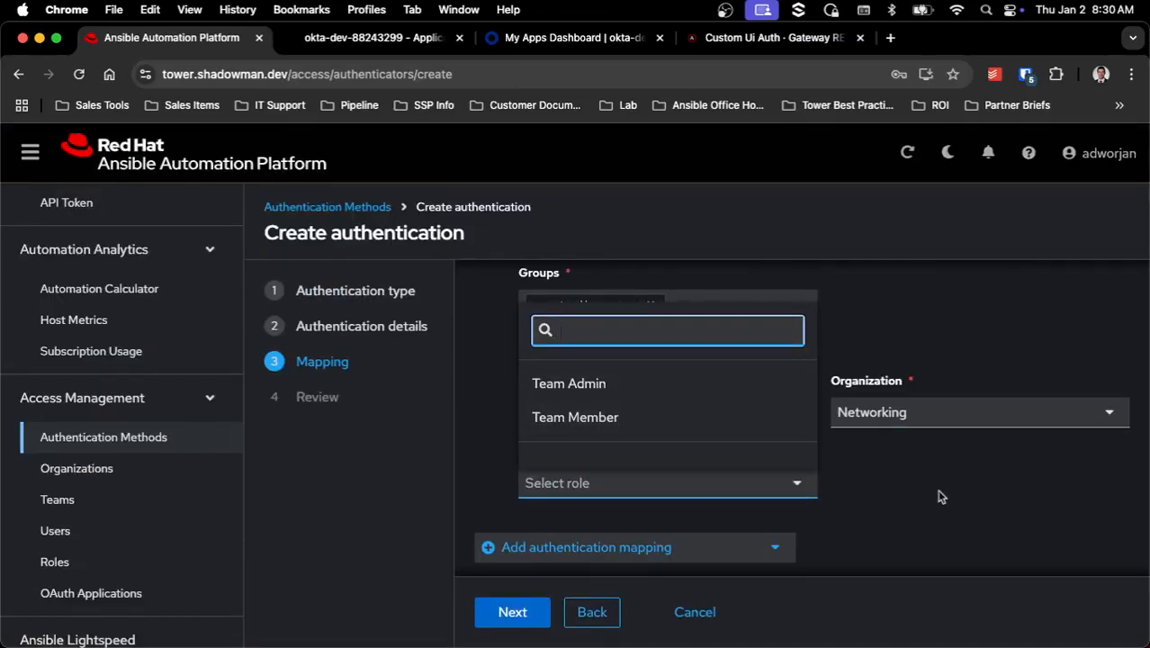
pyautogui.click(743, 419)
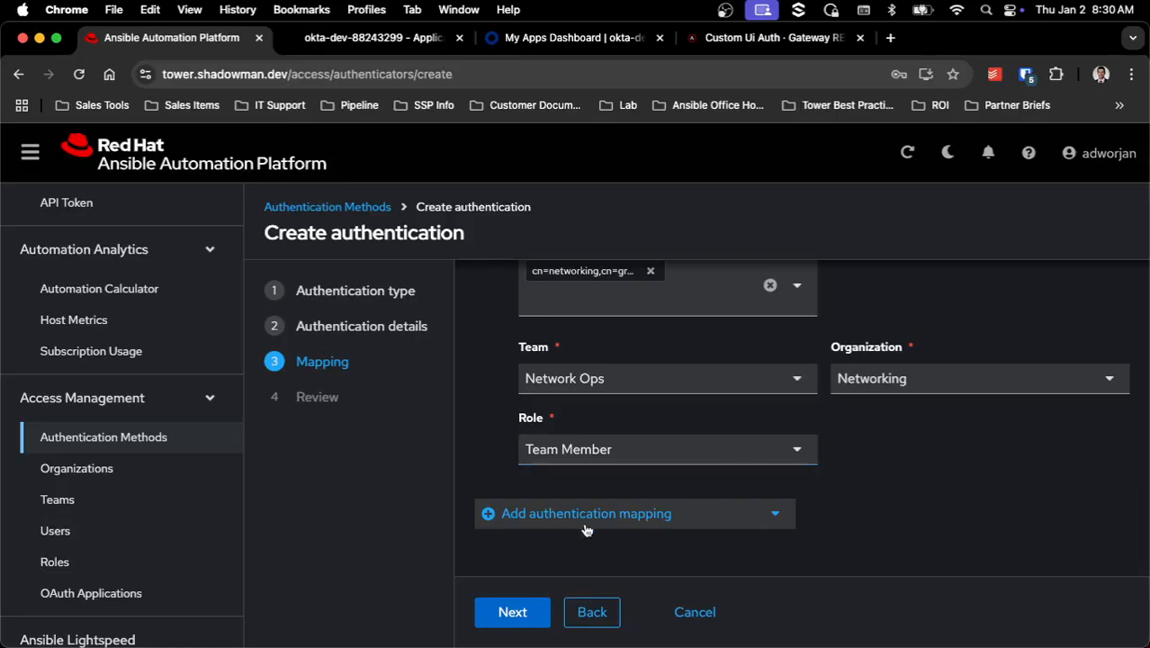
# Step: Set the Network Team mapping's operation to or and proceed to the mapping order
pyautogui.click(514, 614)
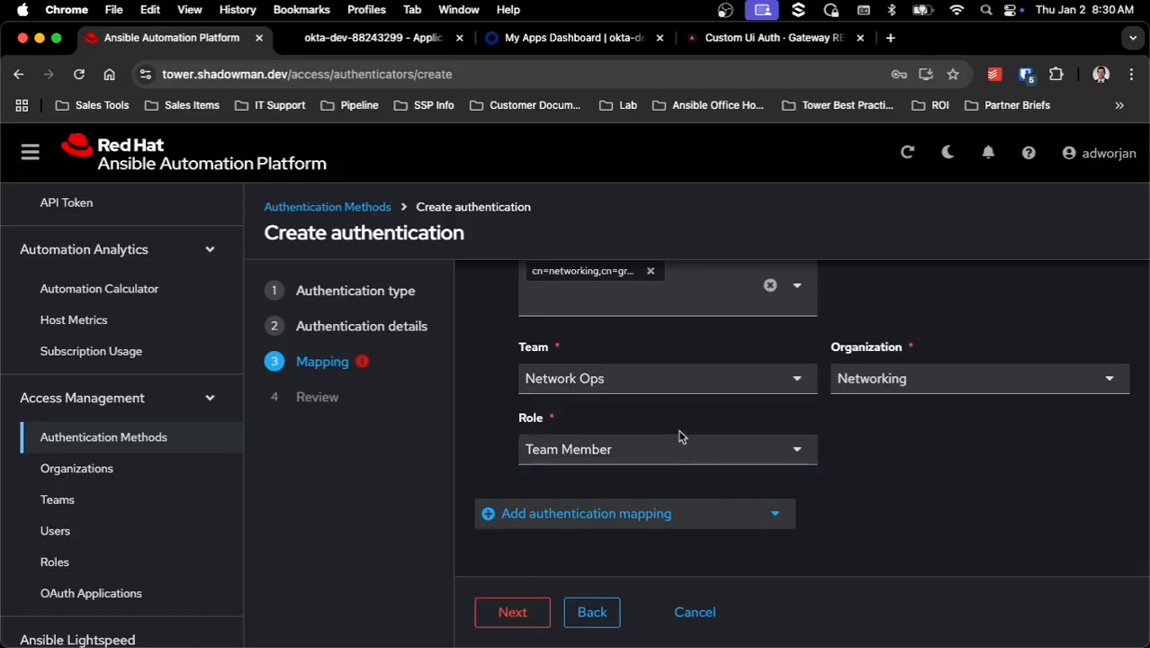
pyautogui.scroll(6, 682, 438)
pyautogui.scroll(-4, 681, 438)
pyautogui.click(853, 457)
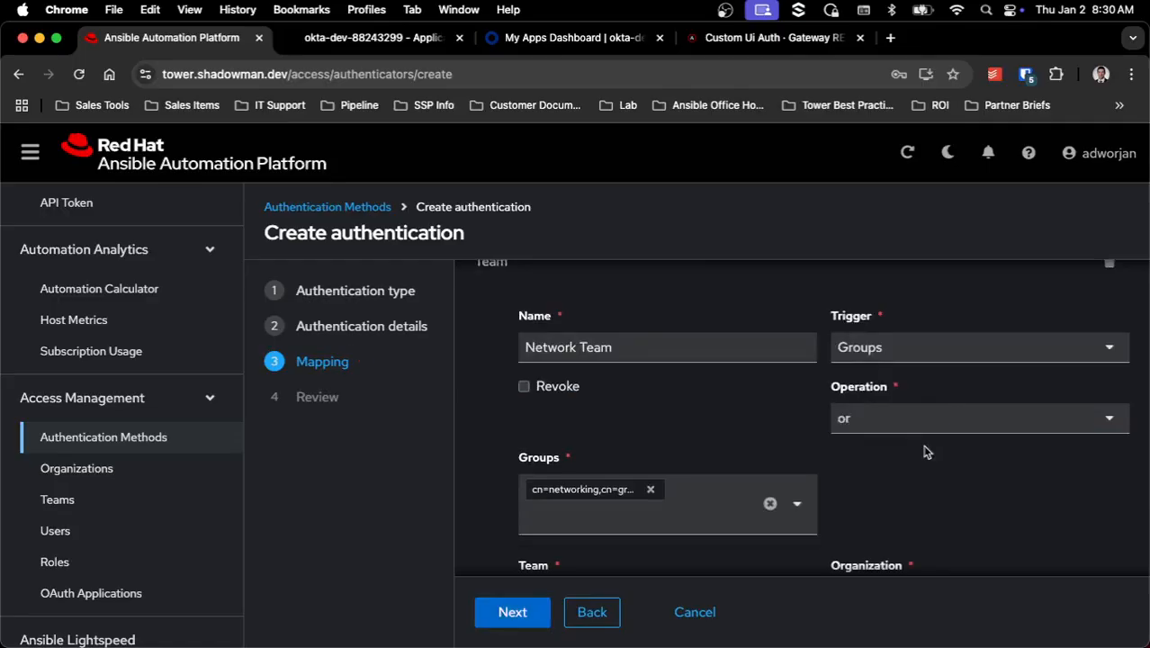
pyautogui.click(512, 612)
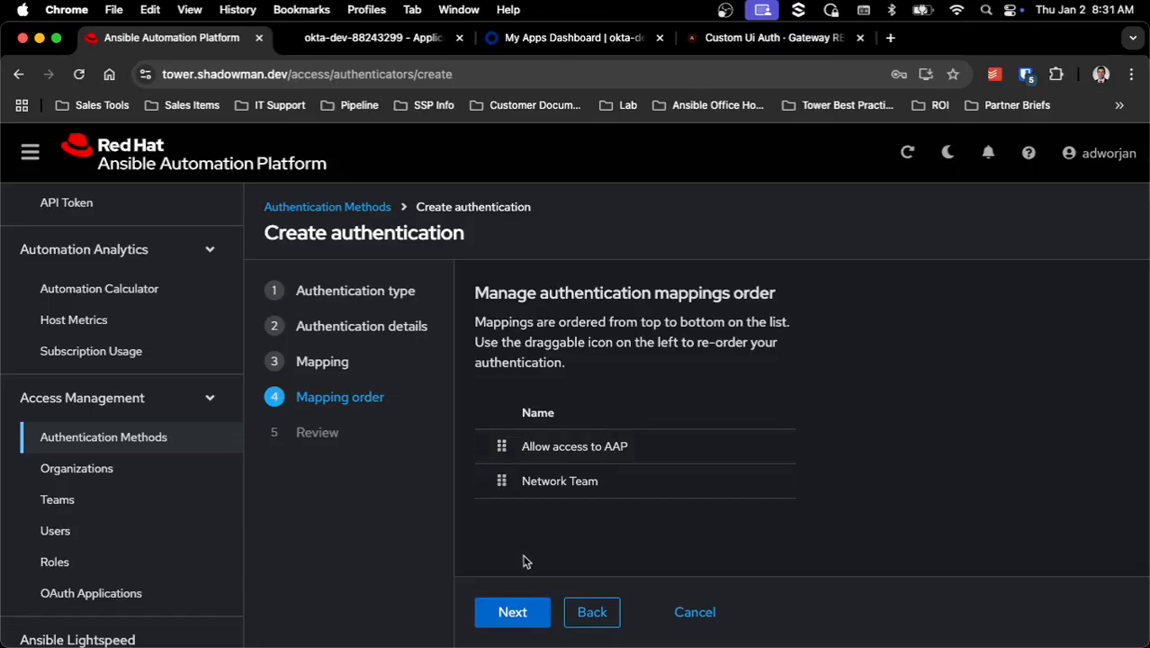
# Step: Keep the mapping order, review the IDM2 settings and cancel creating the authentication method
pyautogui.click(517, 610)
pyautogui.scroll(-10, 693, 391)
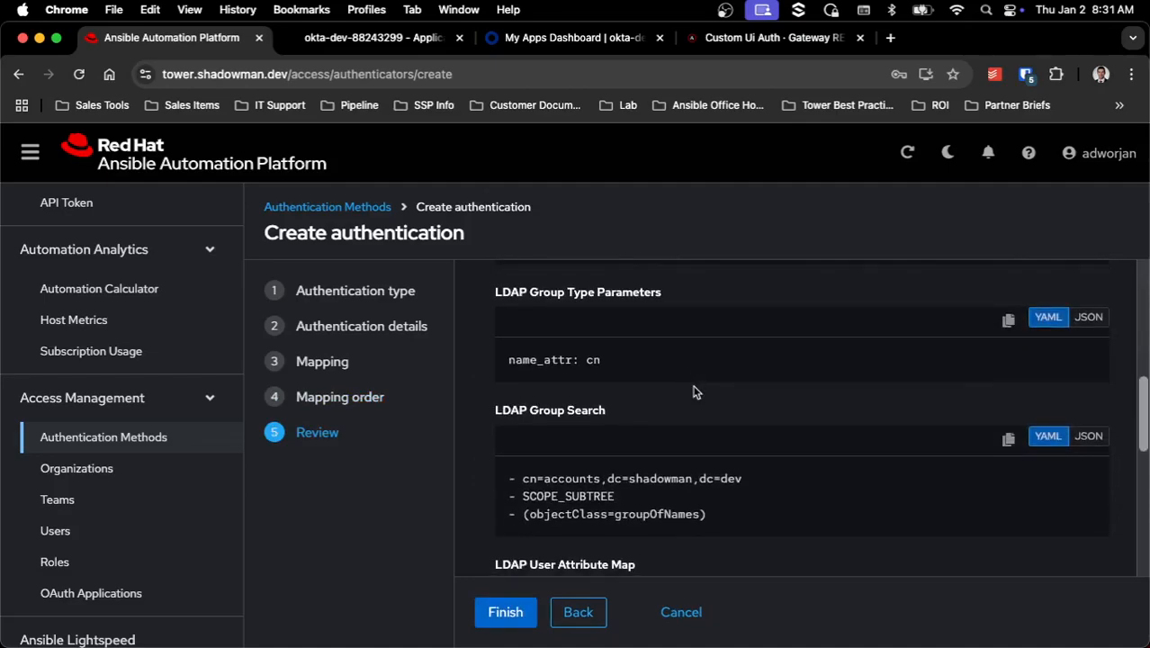
pyautogui.scroll(10, 693, 392)
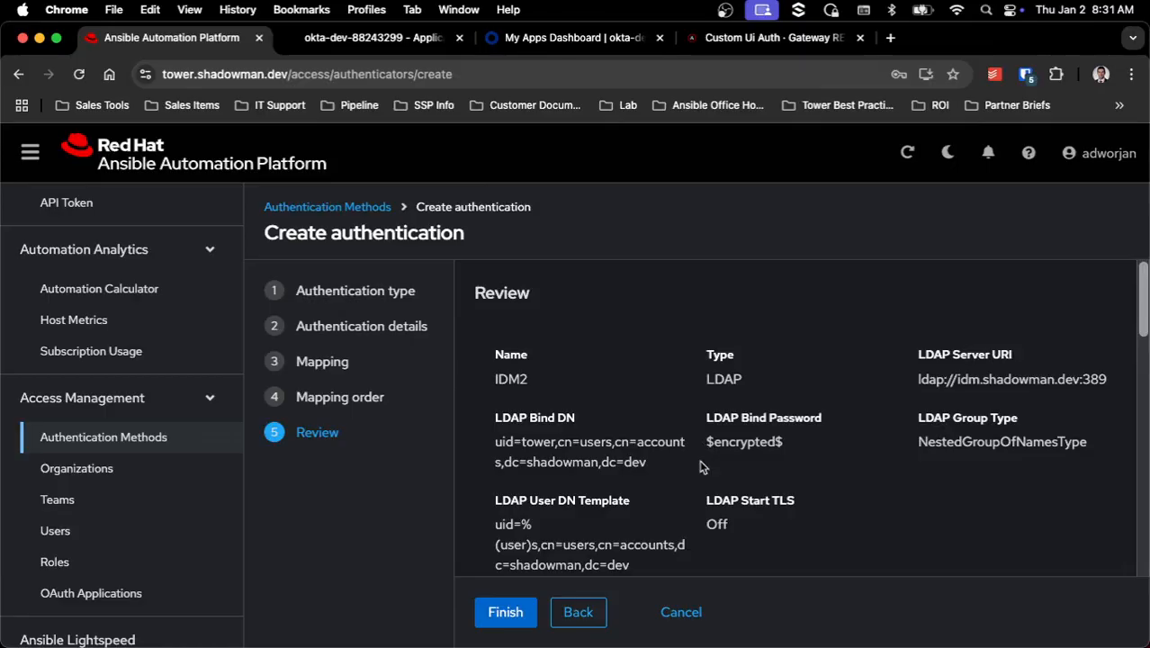
pyautogui.click(694, 616)
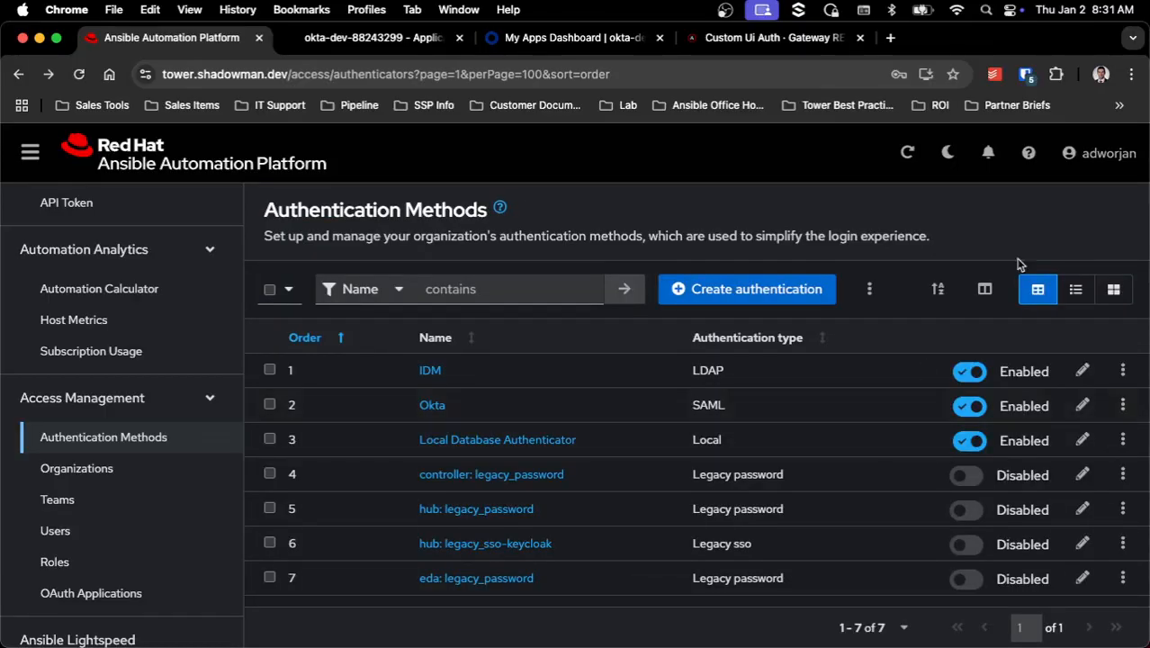
# Step: Log out of the platform and log back in with the account's username and password
pyautogui.click(1091, 157)
pyautogui.click(1013, 227)
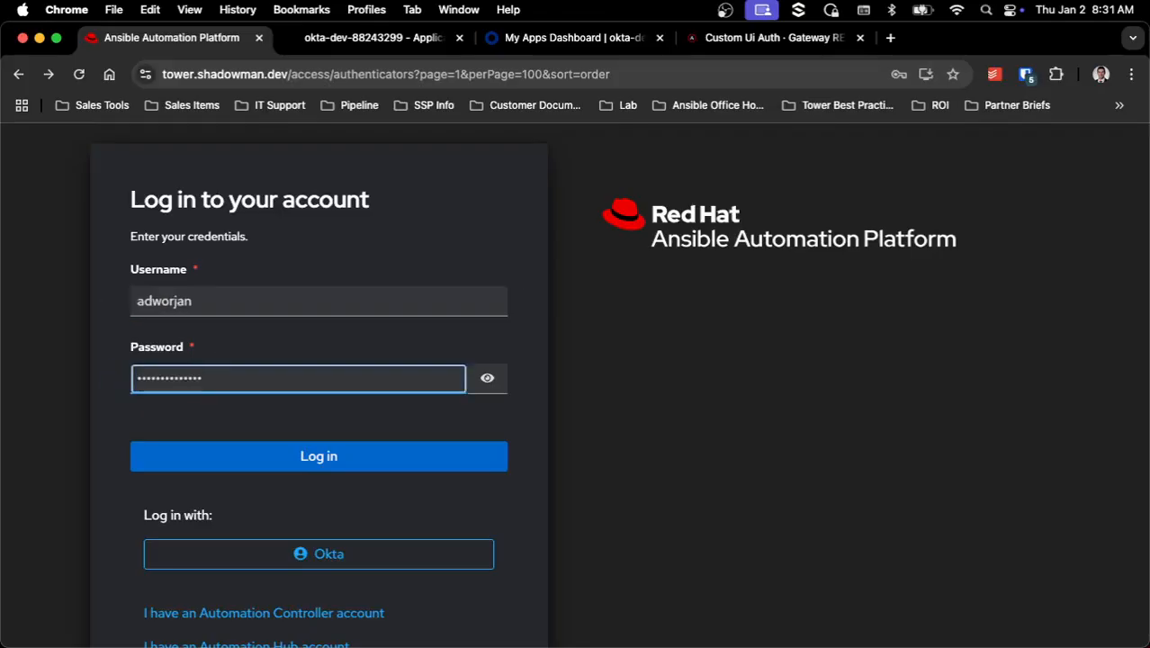
pyautogui.press('Return')
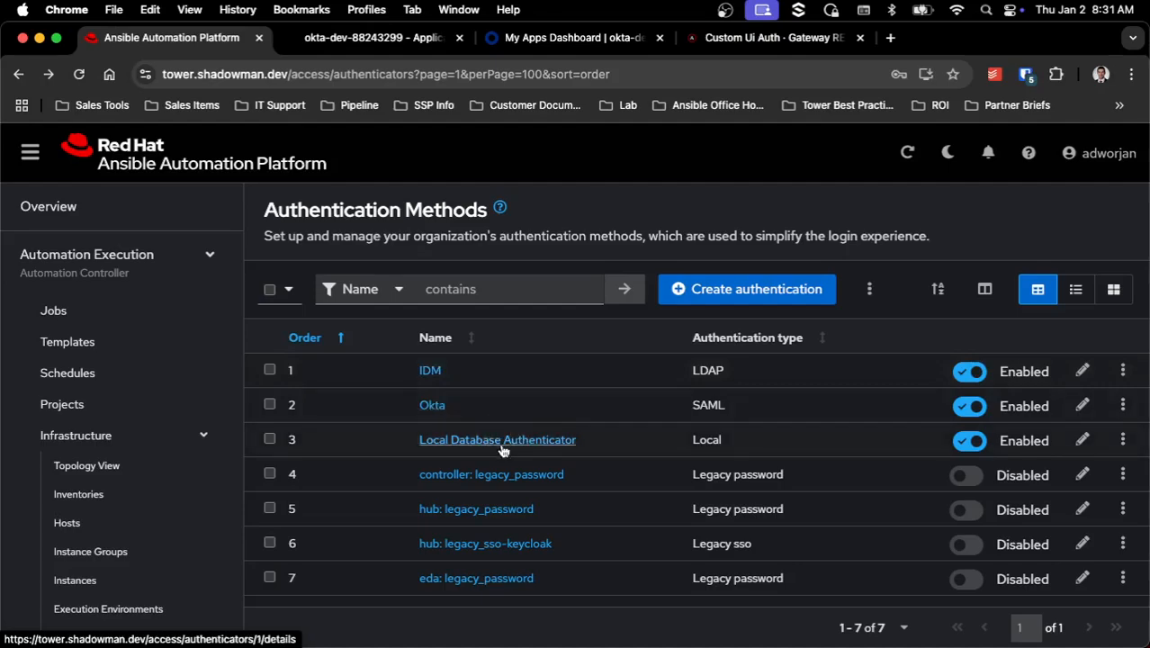
# Step: Examine the order in which the authentication methods are tried, and leave it without applying changes
pyautogui.click(869, 289)
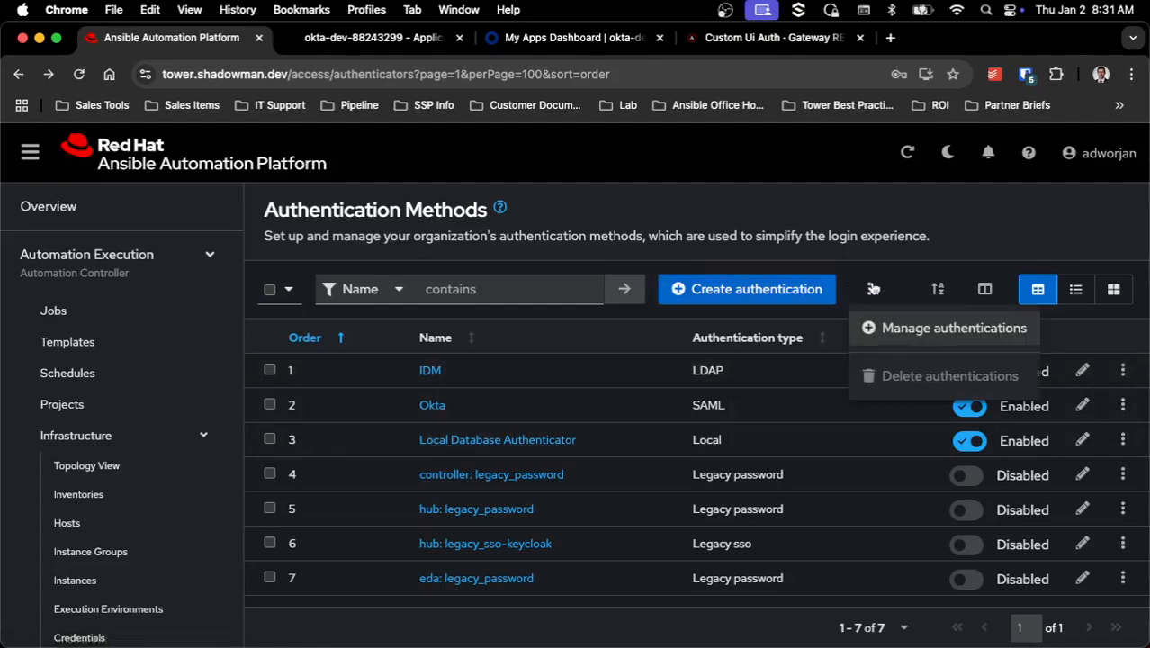
pyautogui.click(911, 330)
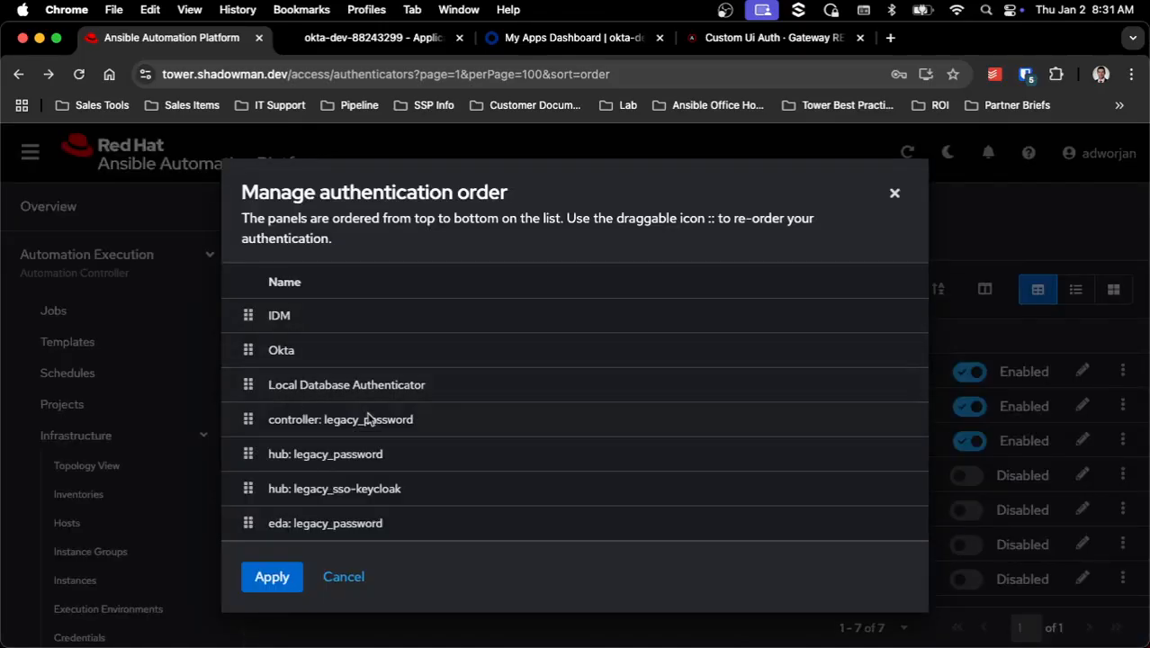
pyautogui.click(338, 580)
# Step: Start creating a new authentication method of type SAML and proceed to its authentication details
pyautogui.click(817, 295)
pyautogui.click(720, 360)
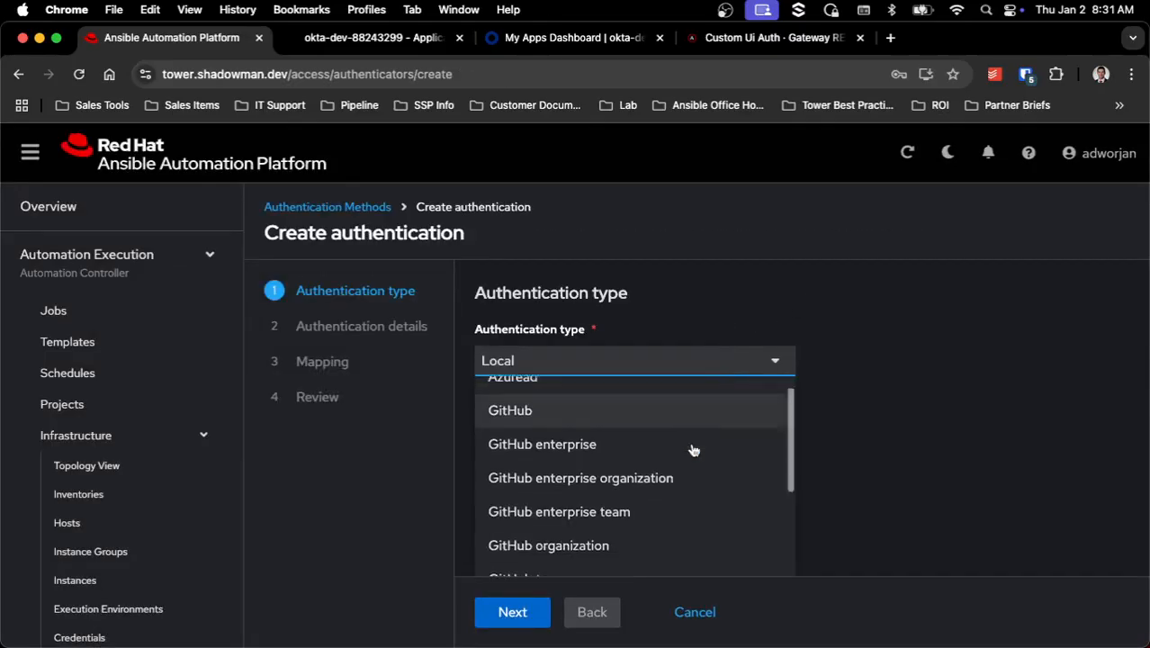
pyautogui.scroll(-5, 691, 447)
pyautogui.click(659, 506)
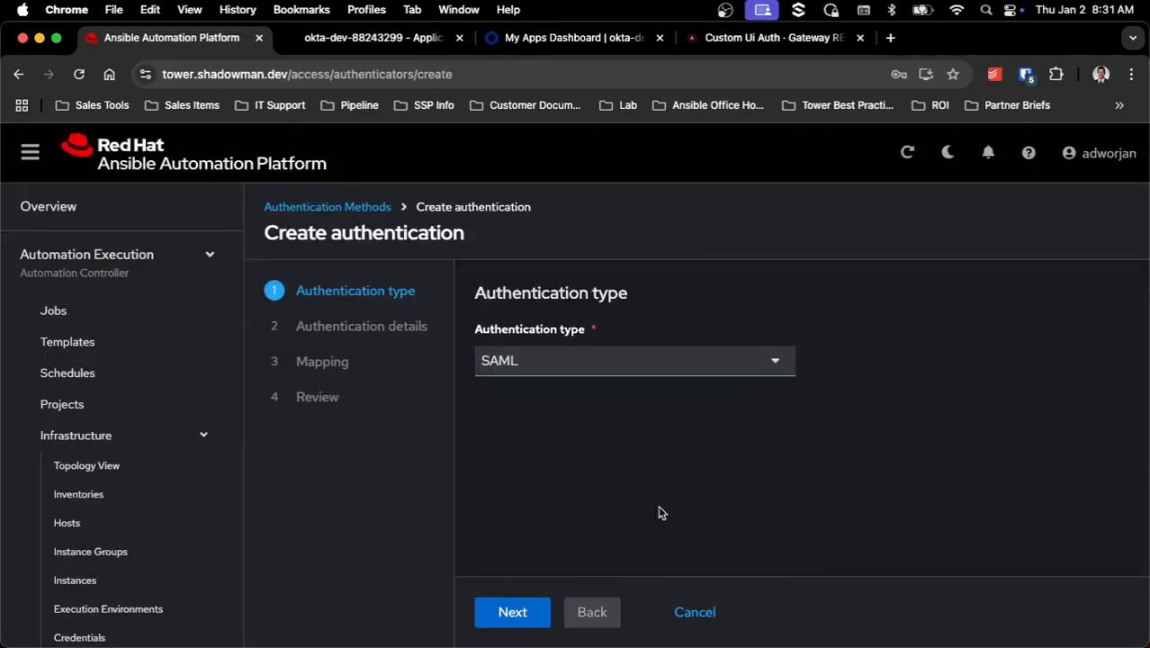
pyautogui.click(512, 611)
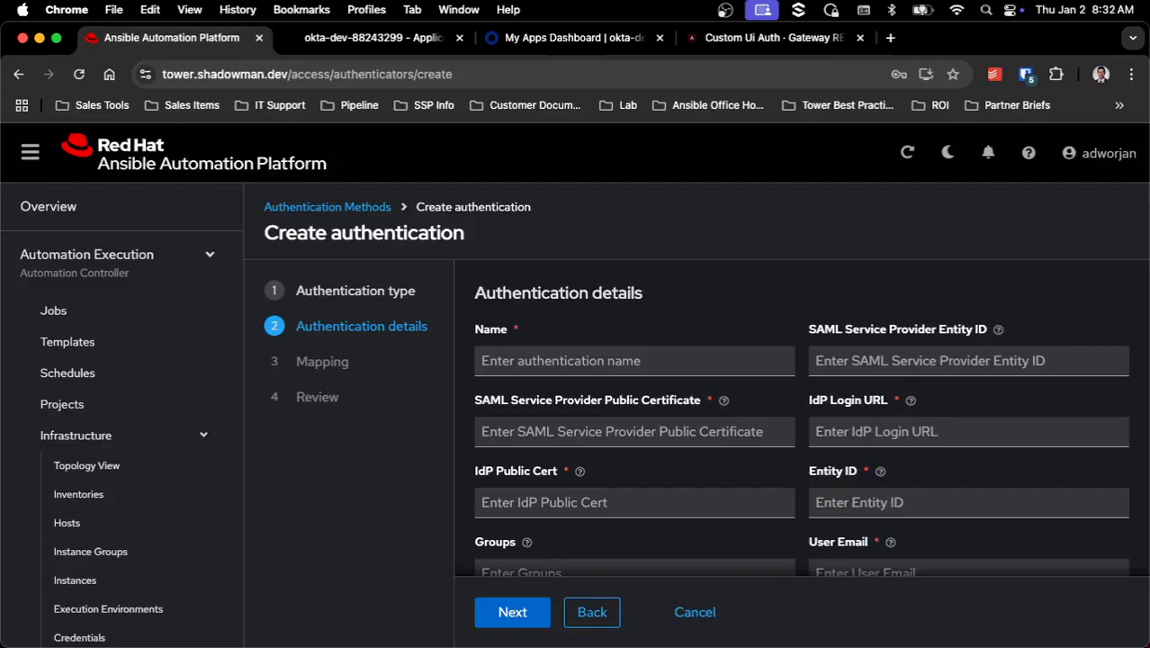
pyautogui.click(675, 358)
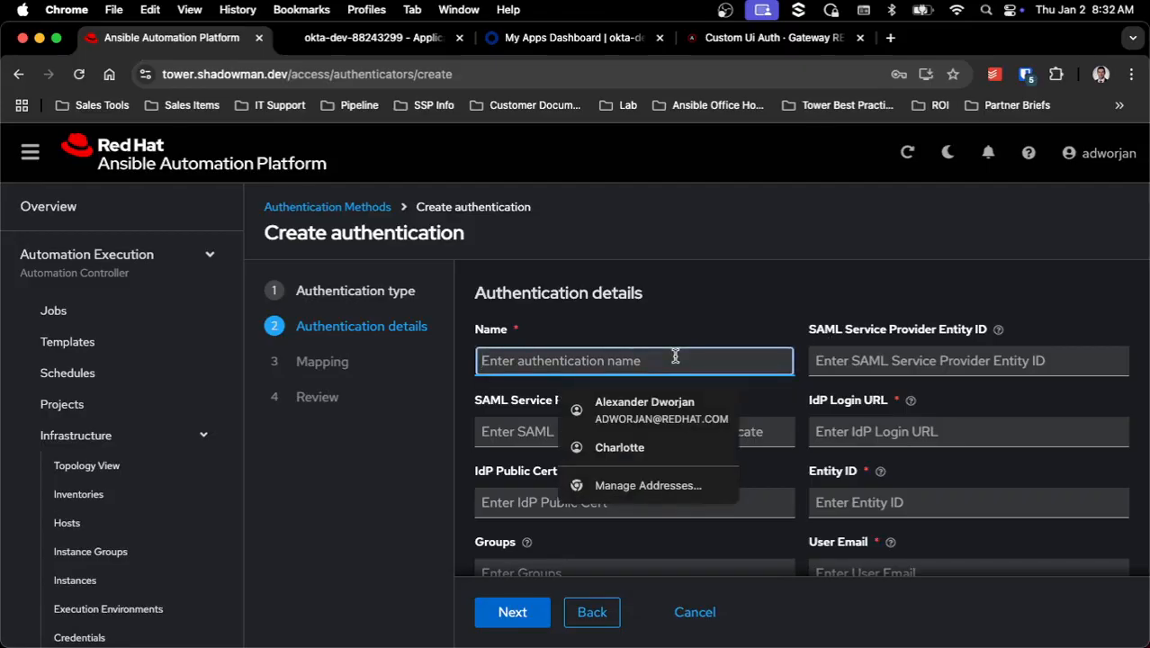
pyautogui.write('Okta SAML')
pyautogui.press('Tab')
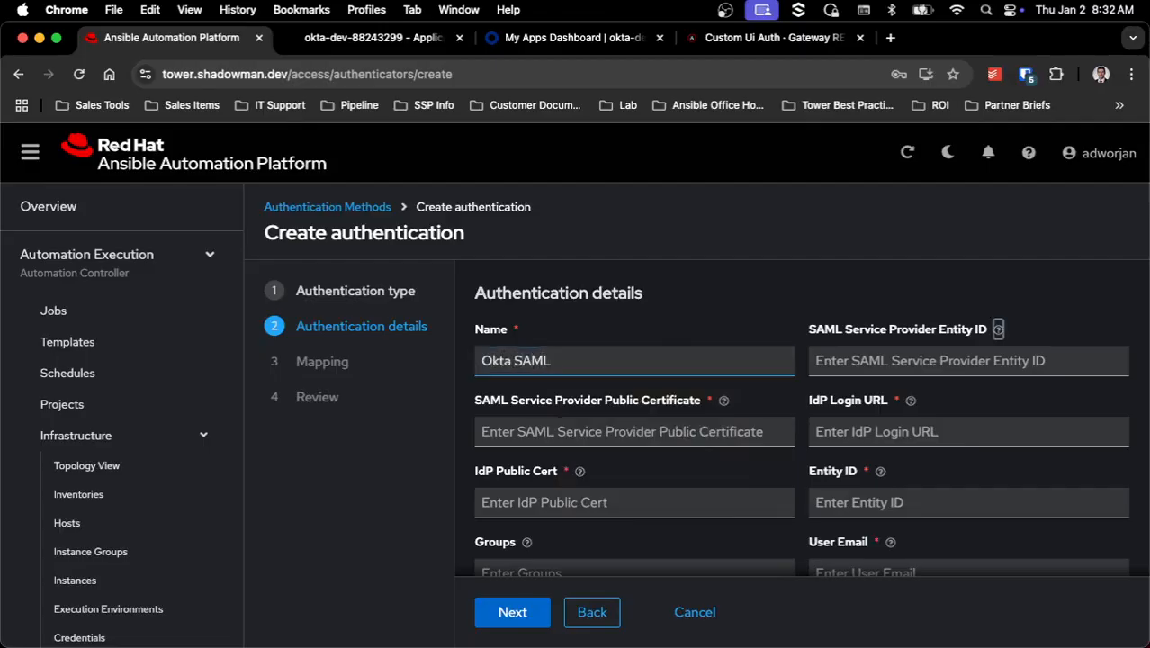
pyautogui.click(894, 361)
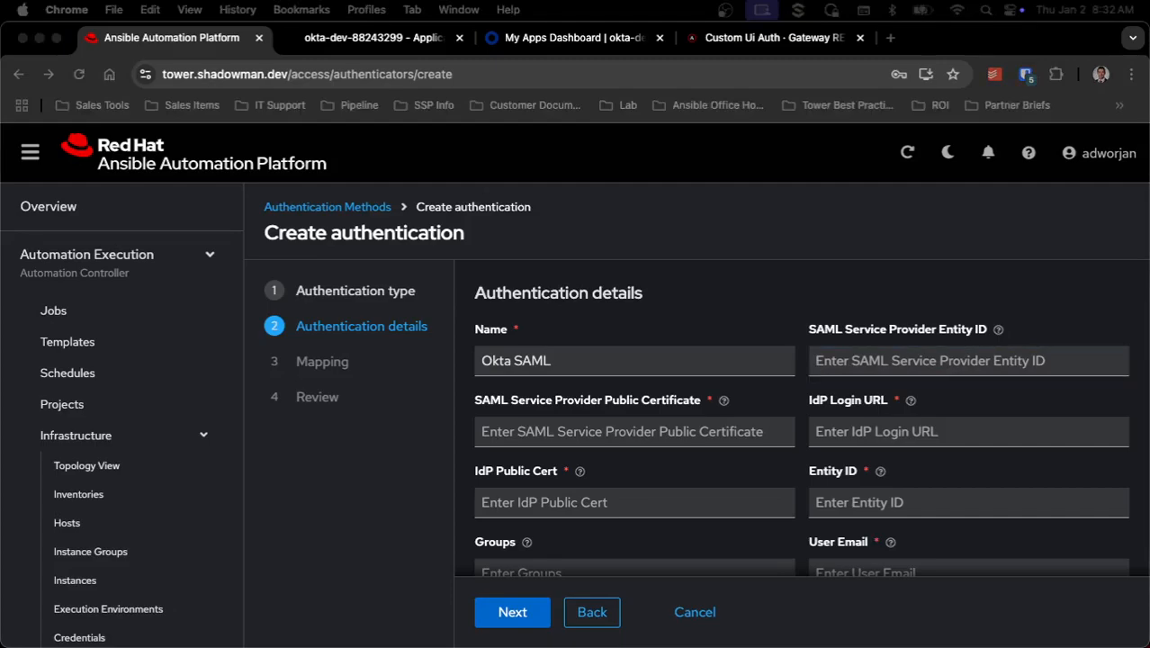
pyautogui.click(909, 356)
pyautogui.write('https://tower.shadowman.dev')
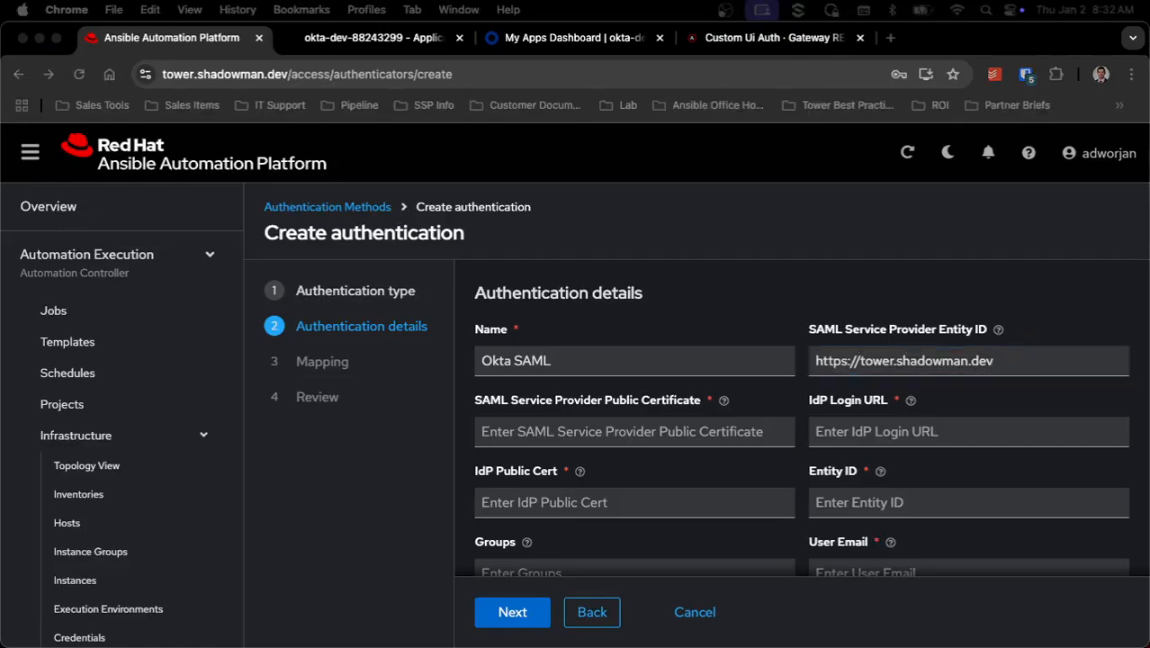
# Step: Switch to the terminal, show the openssl req command that generates cert.pem and key.pem, and clear it without running it
pyautogui.moveTo(765, 646); pyautogui.dragTo(594, 99)
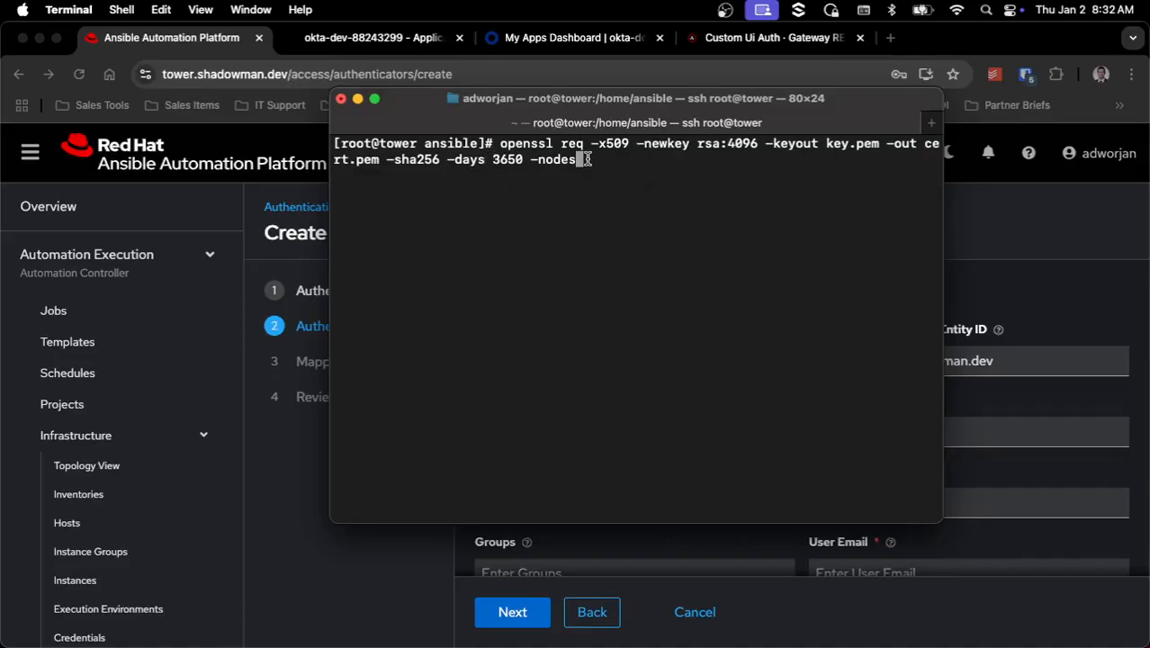
pyautogui.press('Up')
pyautogui.press('Down')
pyautogui.press('Up')
pyautogui.press('BackSpace')
pyautogui.press('BackSpace')
pyautogui.press('BackSpace')
pyautogui.press('BackSpace')
pyautogui.press('BackSpace')
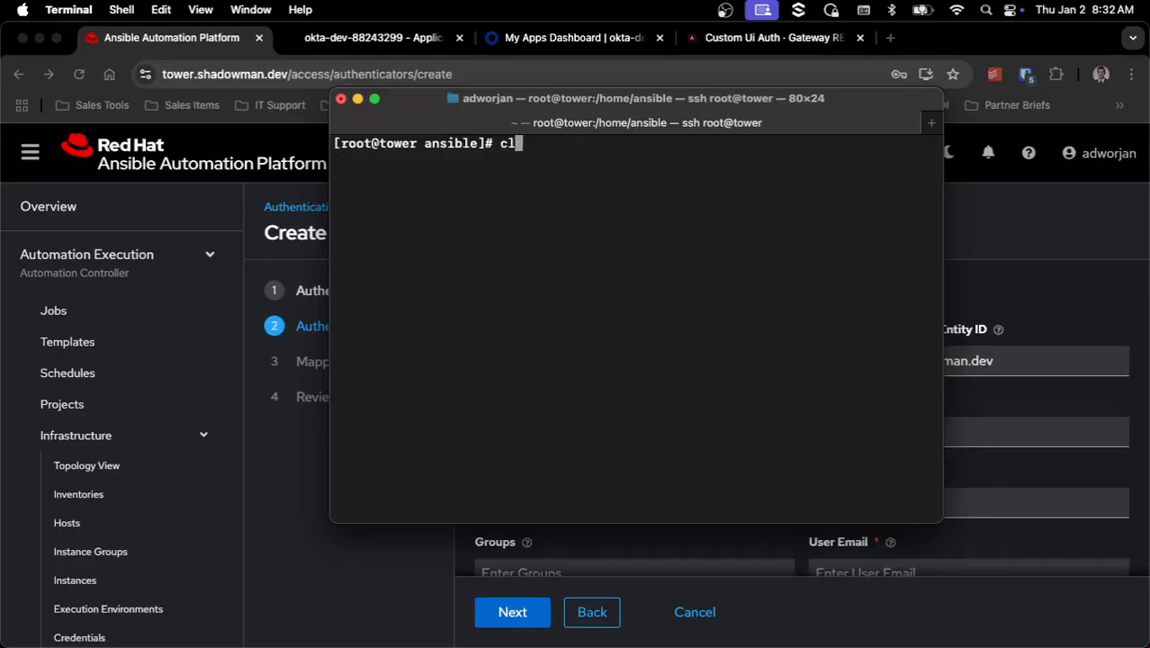
# Step: List the files in the ansible directory, print cert.pem, and copy the whole certificate including its begin and end lines
pyautogui.write('ls')
pyautogui.press('Return')
pyautogui.write('cat c')
pyautogui.press('Tab')
pyautogui.press('Return')
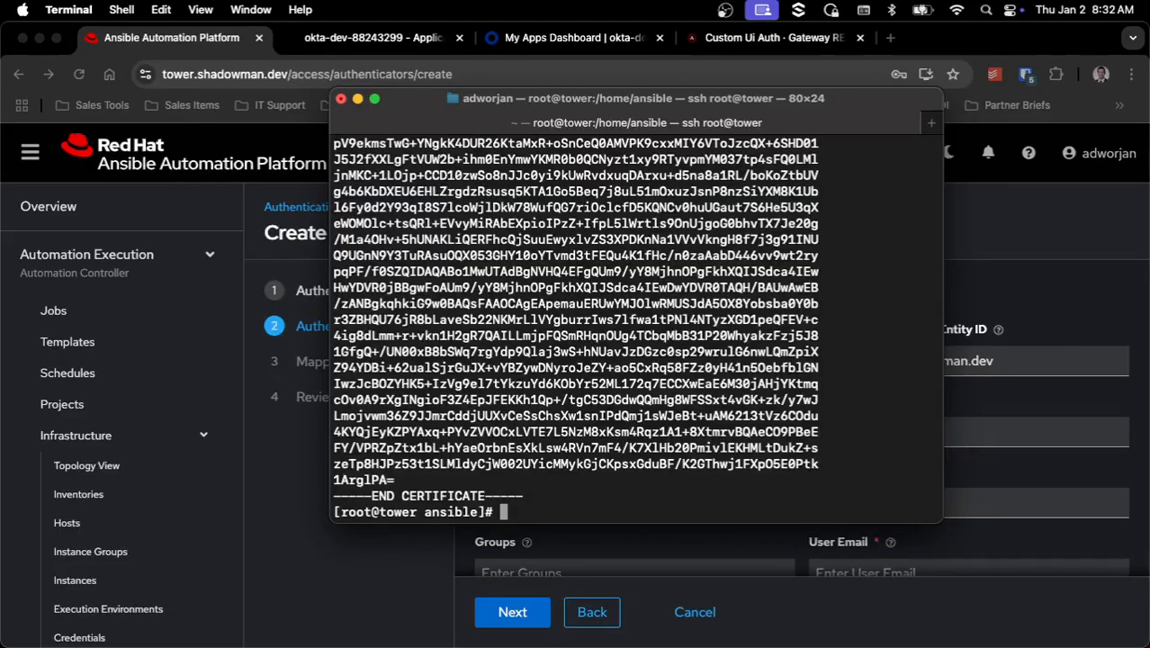
pyautogui.moveTo(525, 396); pyautogui.dragTo(477, 381)
pyautogui.click(477, 380)
pyautogui.scroll(8, 477, 380)
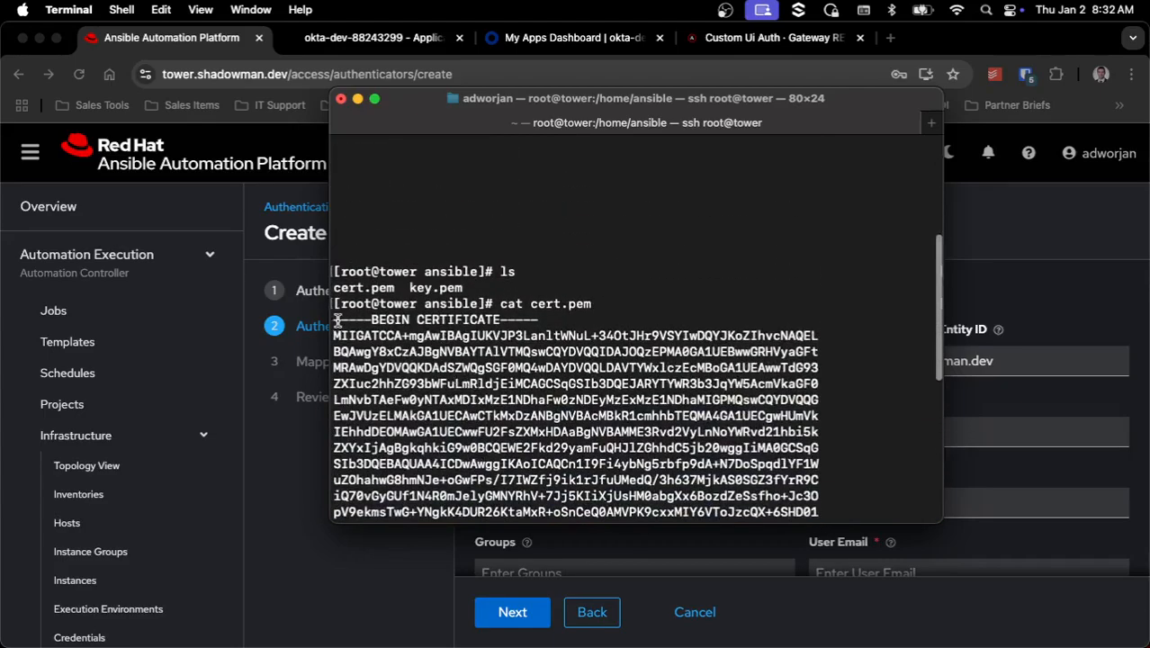
pyautogui.moveTo(335, 320); pyautogui.dragTo(899, 520)
pyautogui.press('super+c')
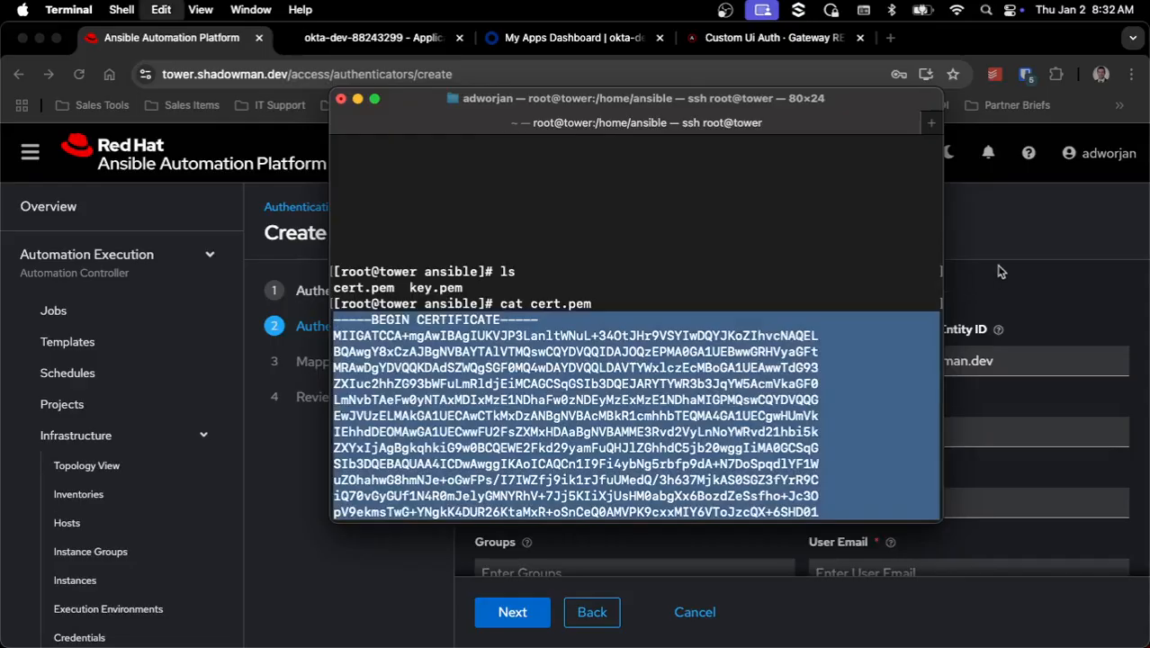
# Step: Return to the browser and paste the copied cert.pem contents as the SAML Service Provider Public Certificate
pyautogui.press('super+Tab')
pyautogui.scroll(-2, 973, 395)
pyautogui.click(701, 380)
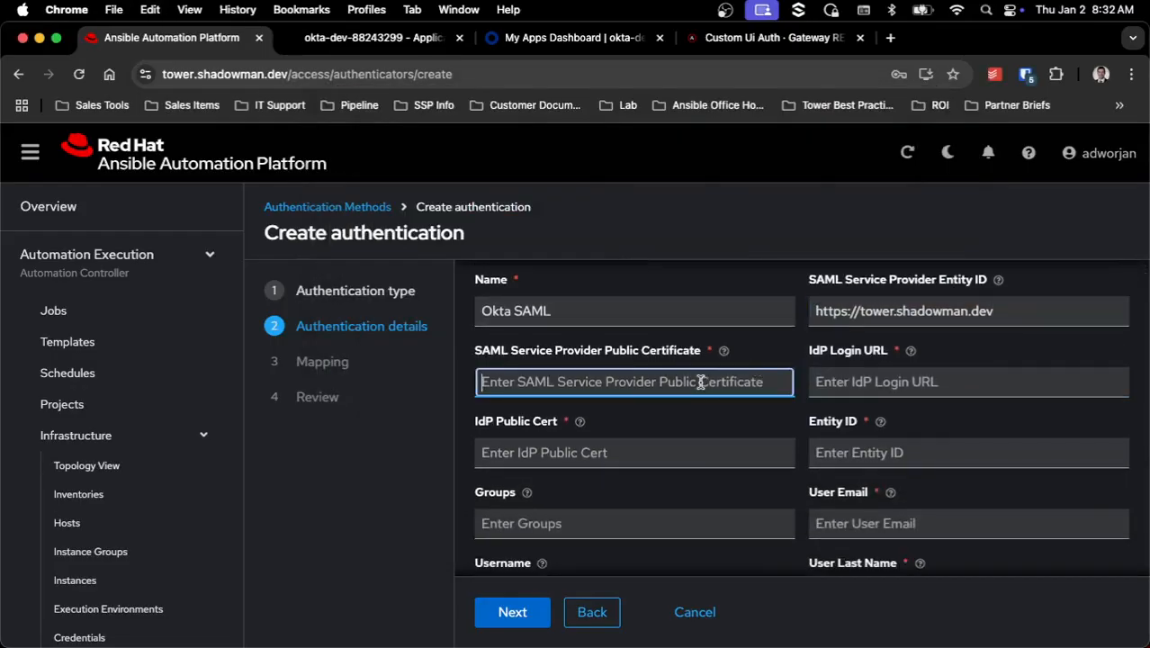
pyautogui.press('super+v')
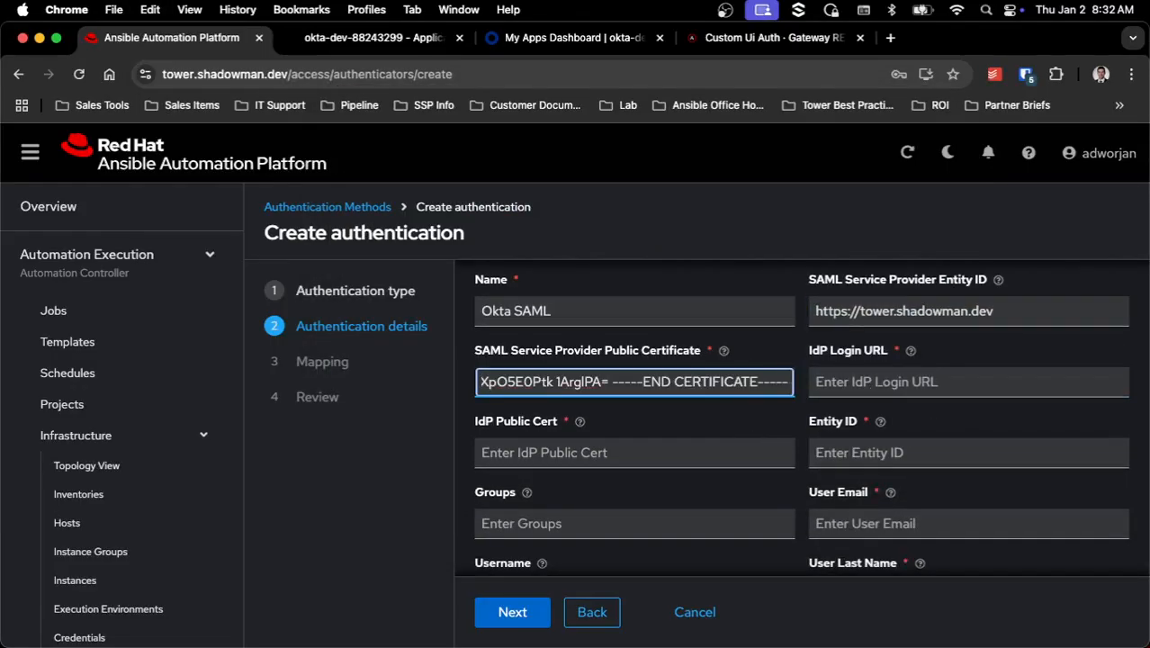
pyautogui.scroll(-5, 914, 390)
pyautogui.scroll(4, 915, 389)
pyautogui.scroll(1, 916, 389)
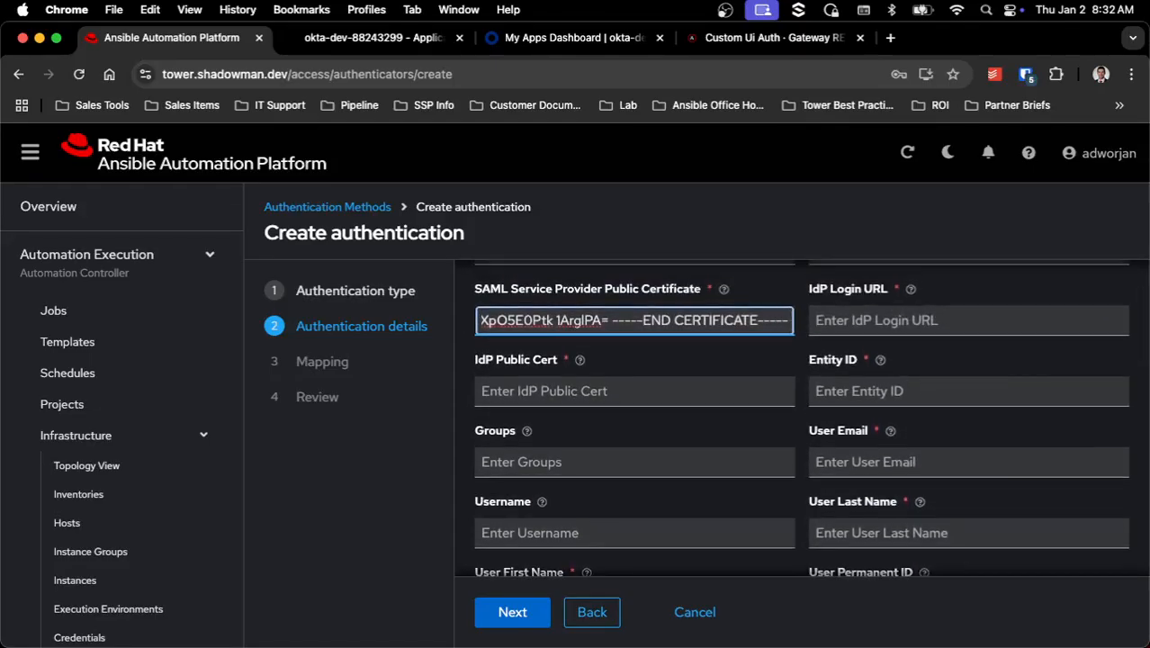
# Step: Go back to the terminal, print key.pem, and copy the whole private key including its begin and end lines
pyautogui.press('super+Tab')
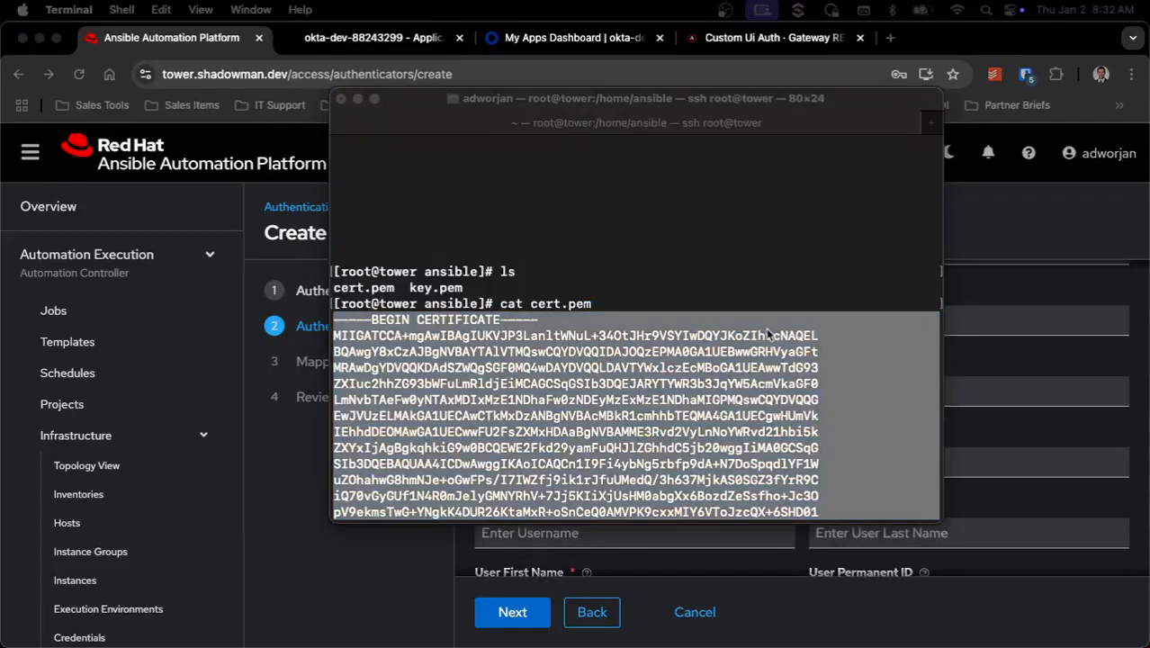
pyautogui.scroll(-5, 766, 329)
pyautogui.write('ls')
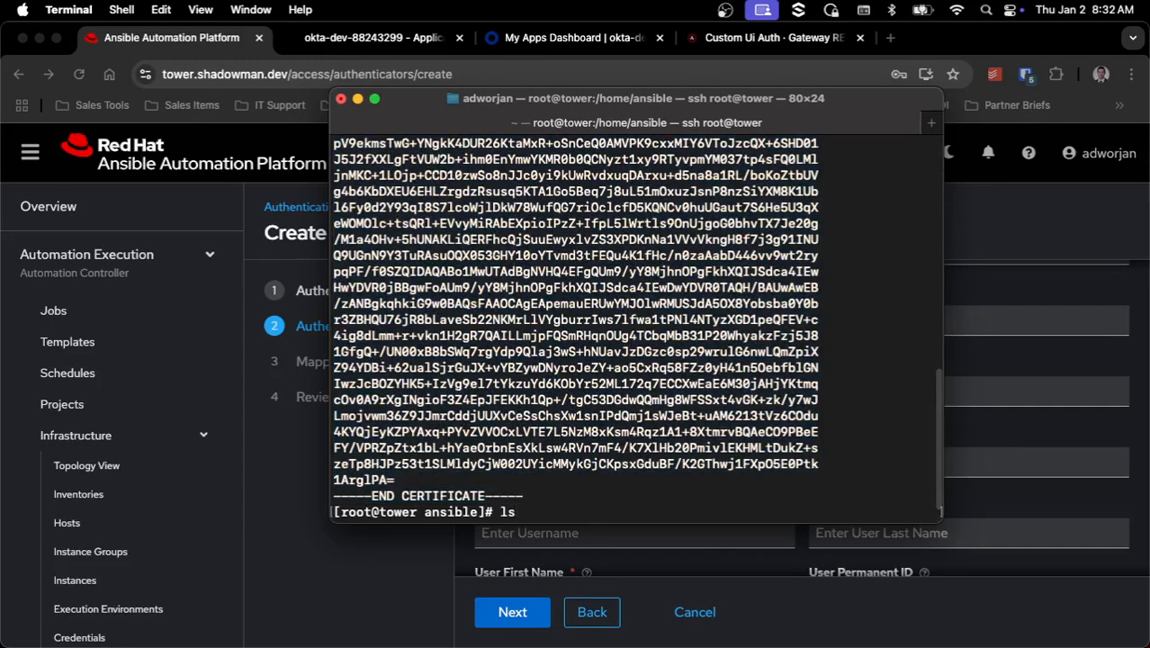
pyautogui.press('Return')
pyautogui.write('cat k')
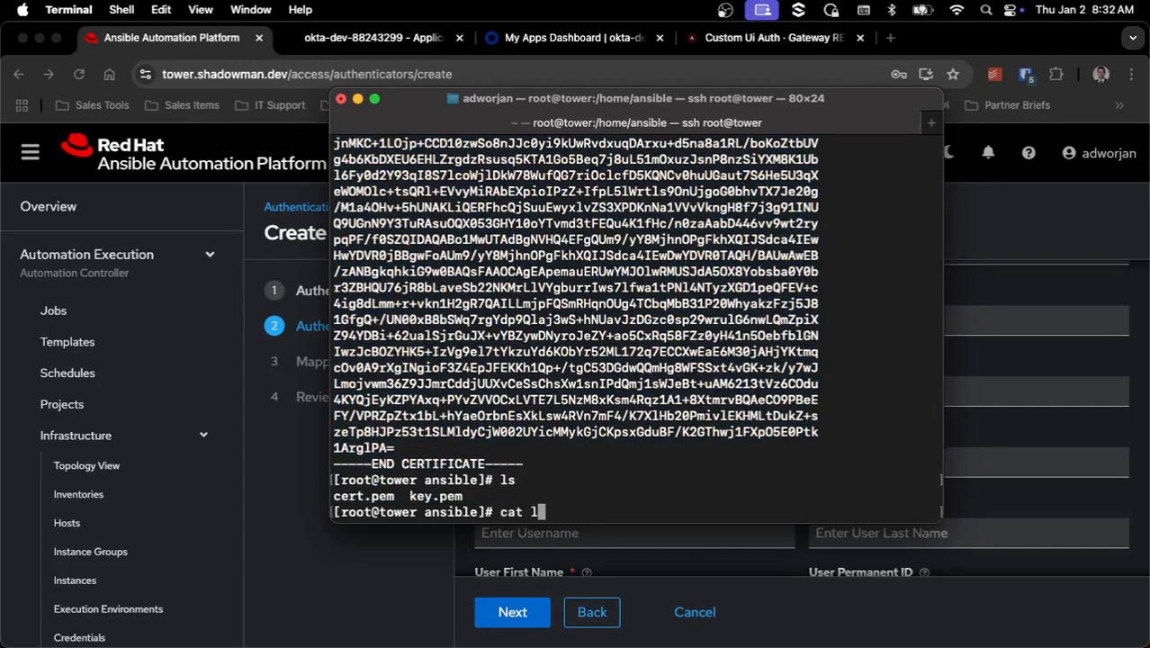
pyautogui.press('Tab')
pyautogui.press('Return')
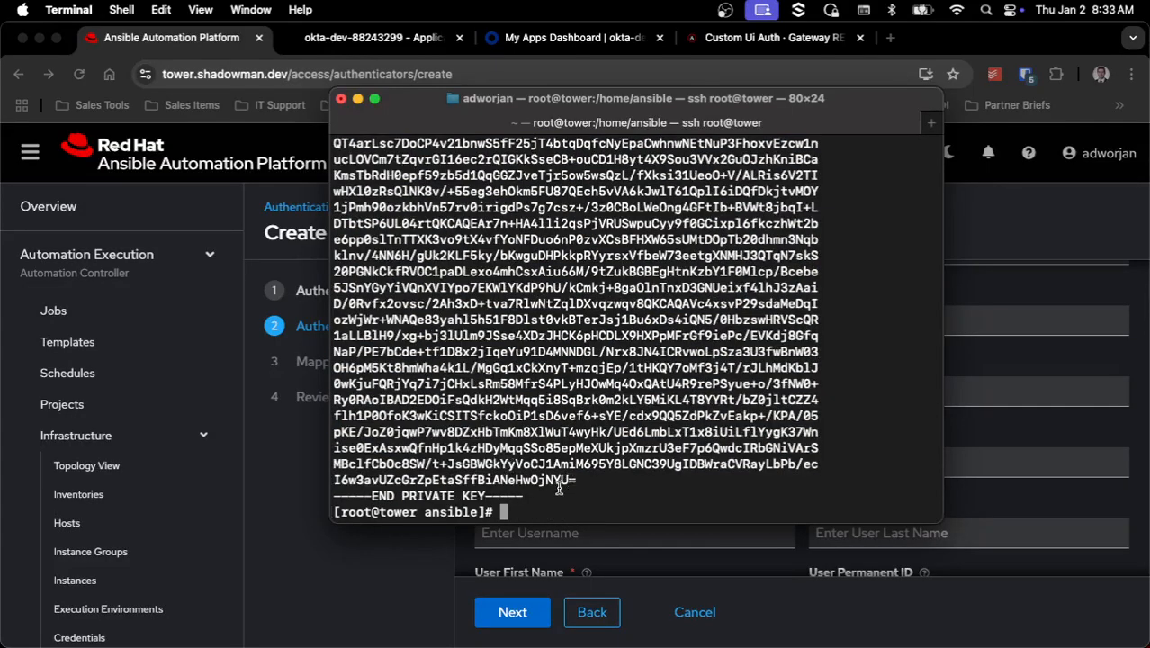
pyautogui.scroll(3, 537, 461)
pyautogui.scroll(5, 536, 461)
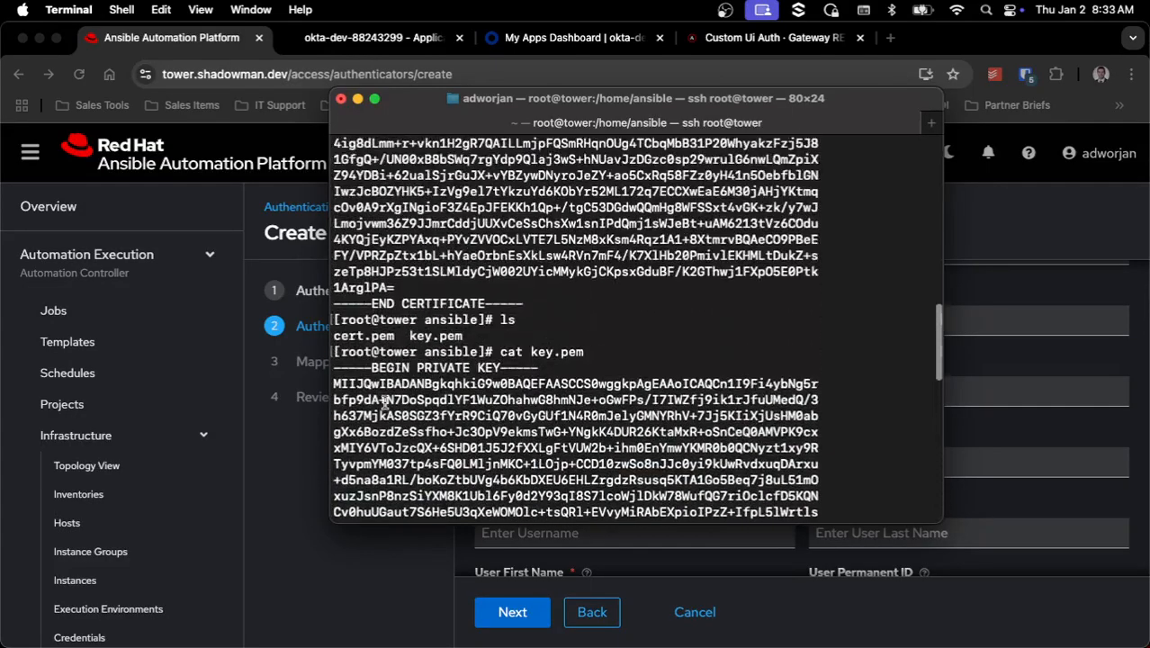
pyautogui.moveTo(335, 368); pyautogui.dragTo(814, 520)
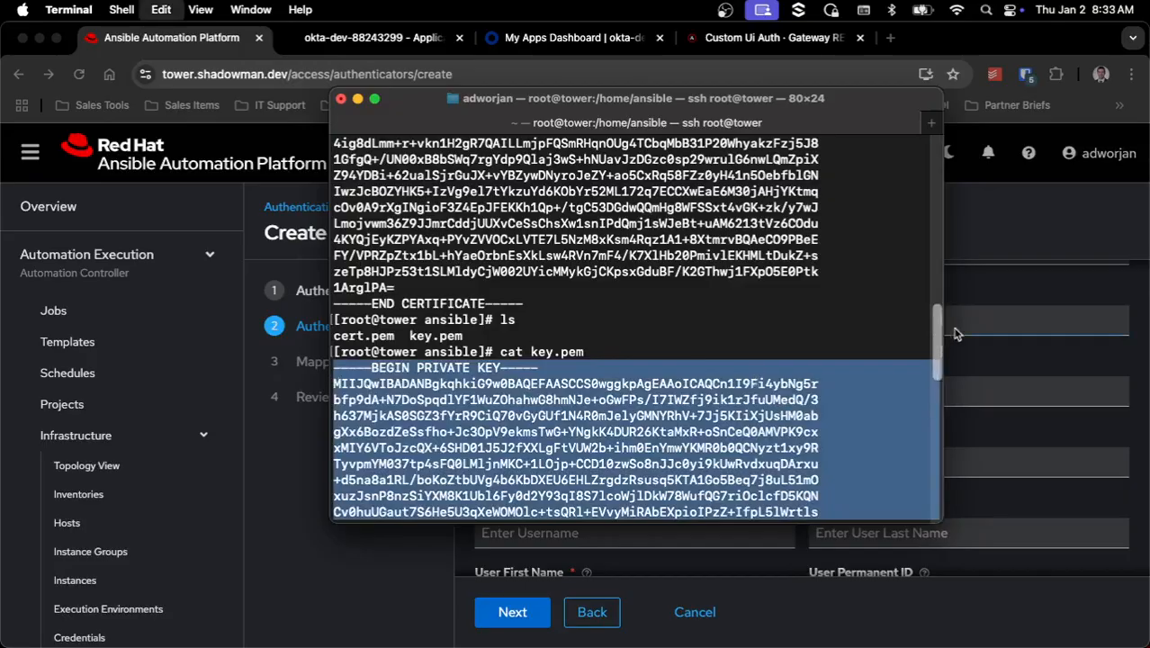
pyautogui.press('cmd+c')
# Step: Paste the copied private key as the SAML Service Provider Private Key in the authentication details form
pyautogui.click(1020, 310)
pyautogui.scroll(-5, 850, 330)
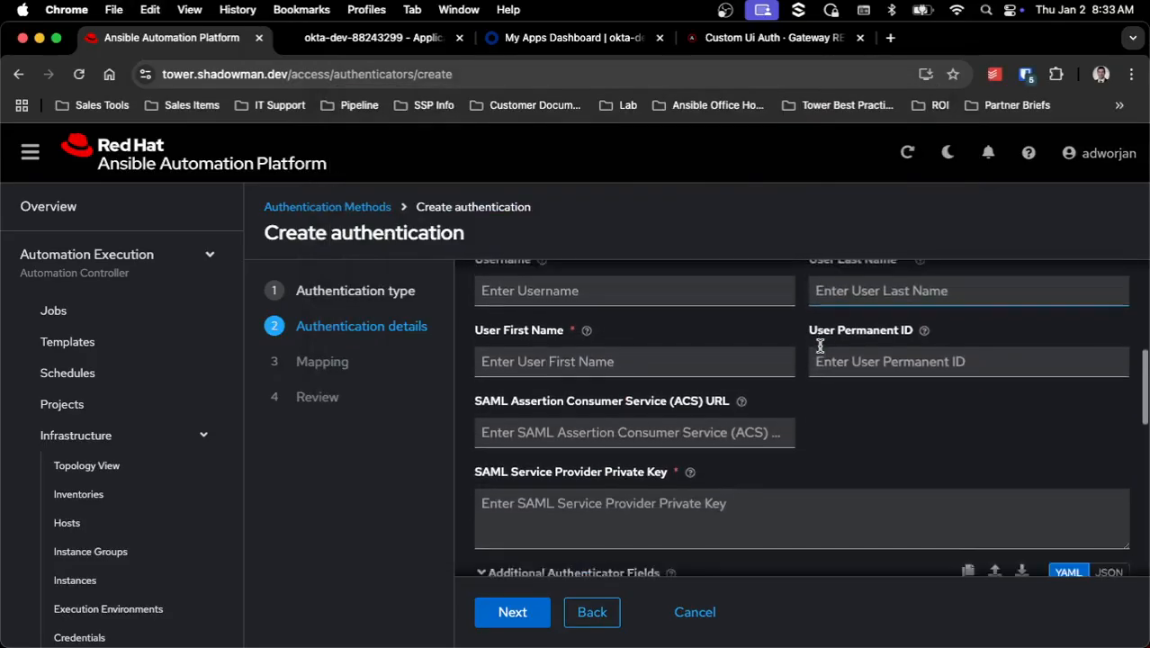
pyautogui.click(662, 457)
pyautogui.press('super+v')
pyautogui.scroll(10, 821, 414)
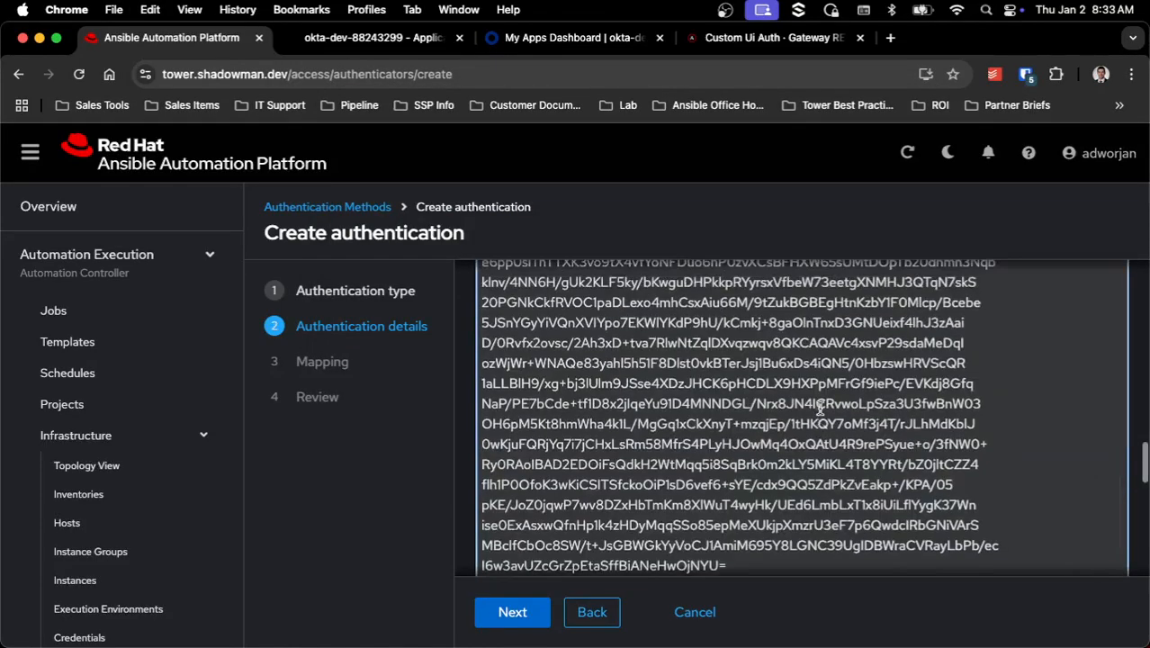
pyautogui.scroll(5, 819, 409)
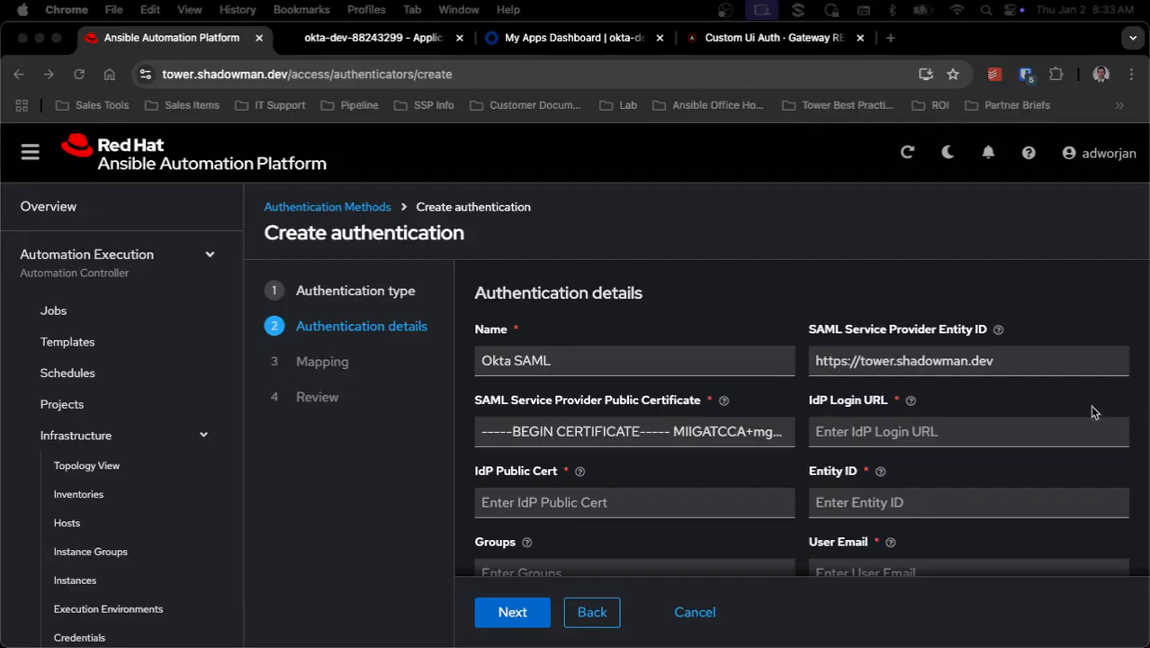
# Step: Paste the Okta application's sign-on URL, ending in /sso/saml, as the IdP Login URL
pyautogui.click(901, 433)
pyautogui.press('super+v')
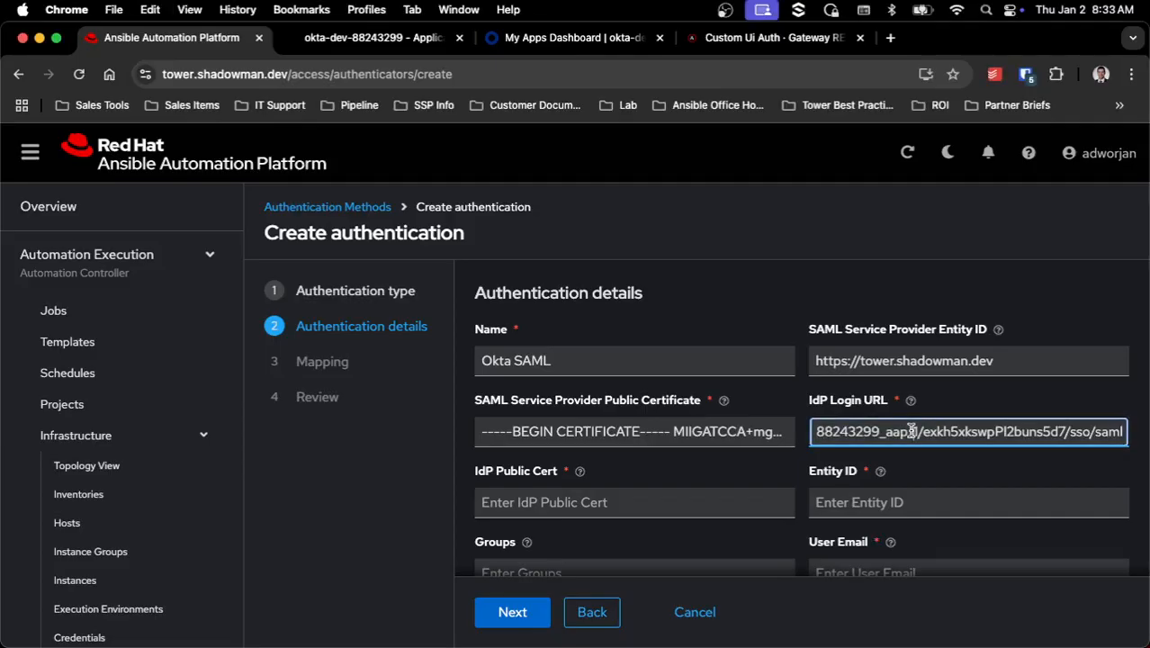
pyautogui.click(912, 431)
# Step: Paste the Okta certificate as the IdP Public Cert, including its begin and end lines
pyautogui.press('super+Tab')
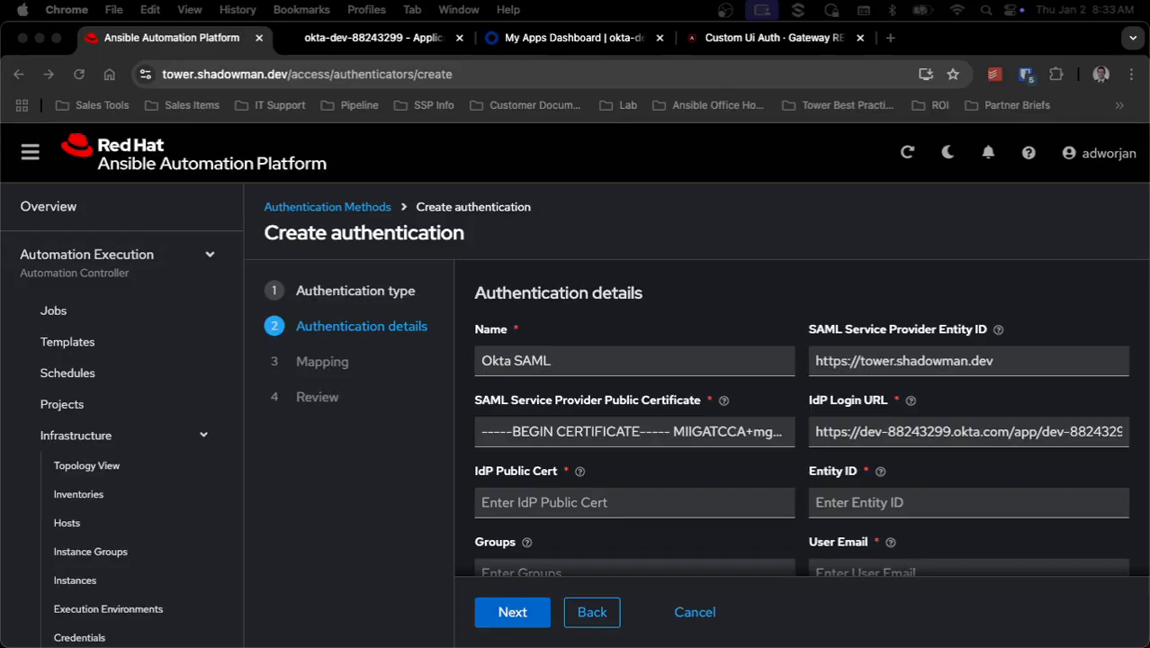
pyautogui.click(622, 500)
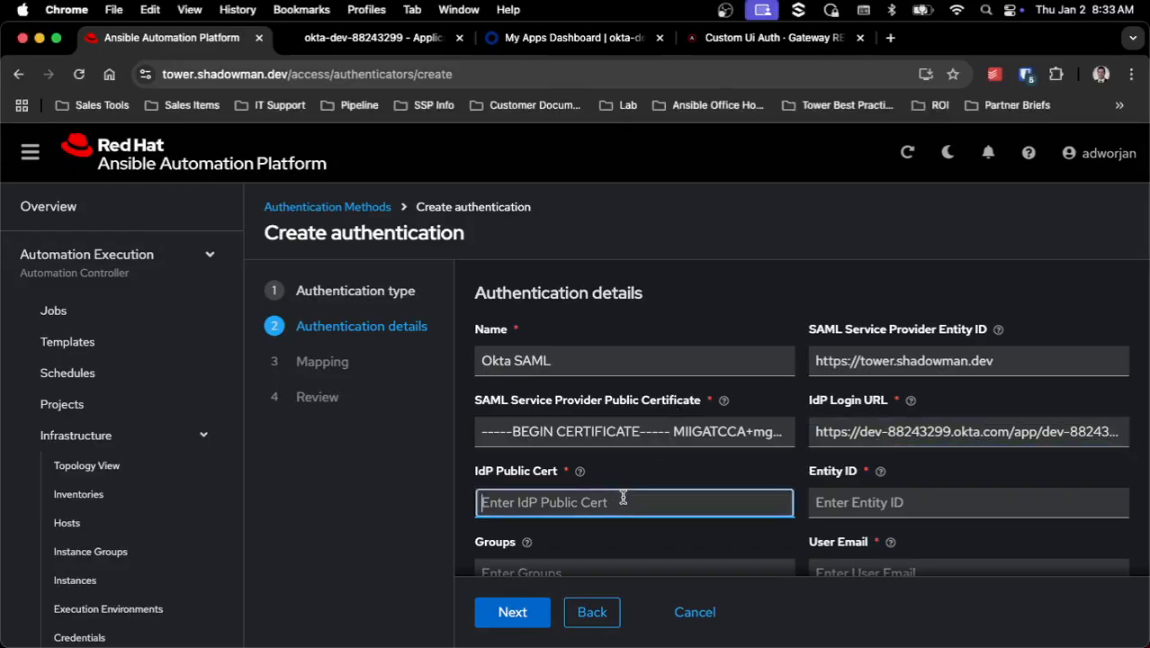
pyautogui.press('super+v')
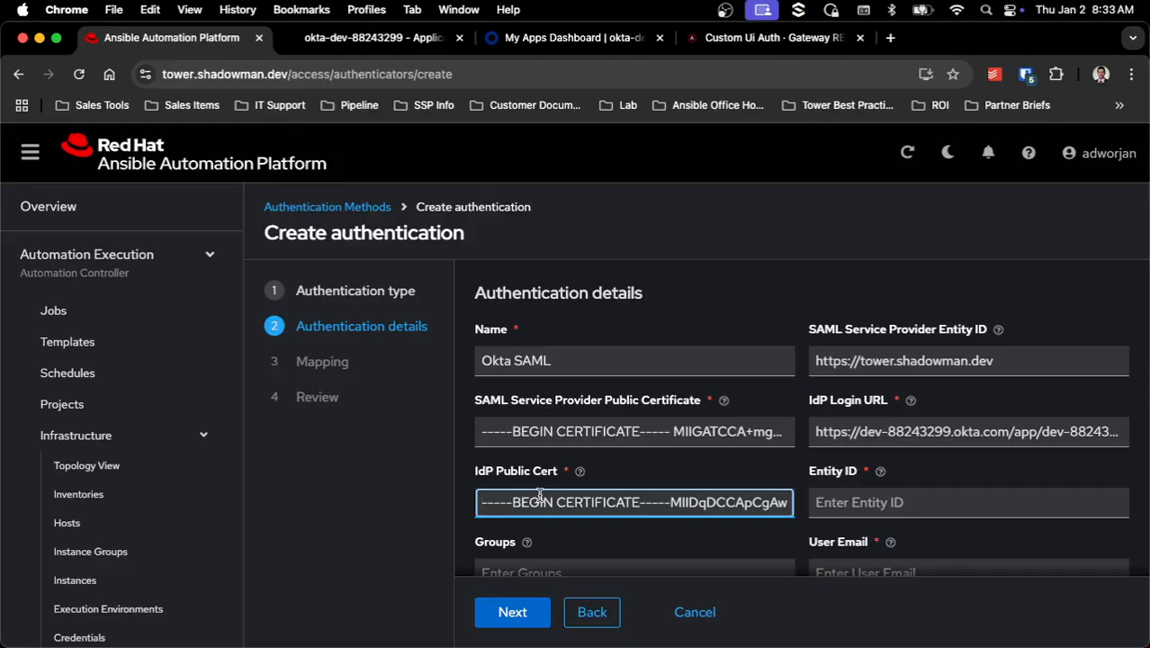
pyautogui.press('End')
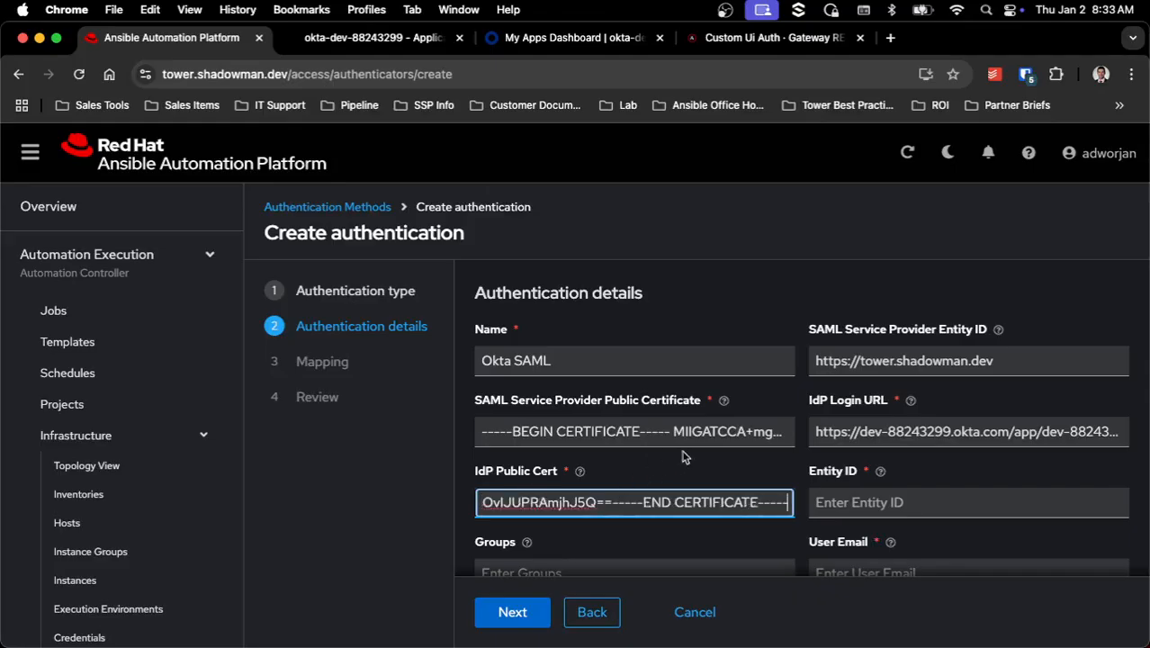
pyautogui.press('super+Tab')
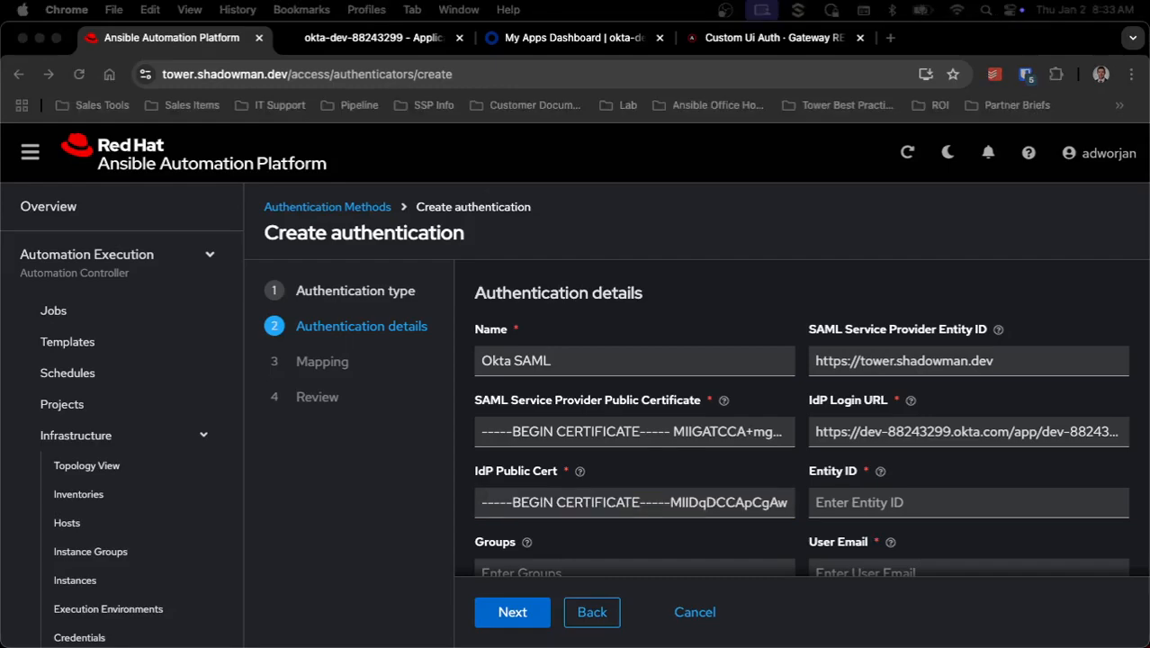
pyautogui.click(940, 500)
pyautogui.press('super+v')
pyautogui.scroll(-3, 970, 420)
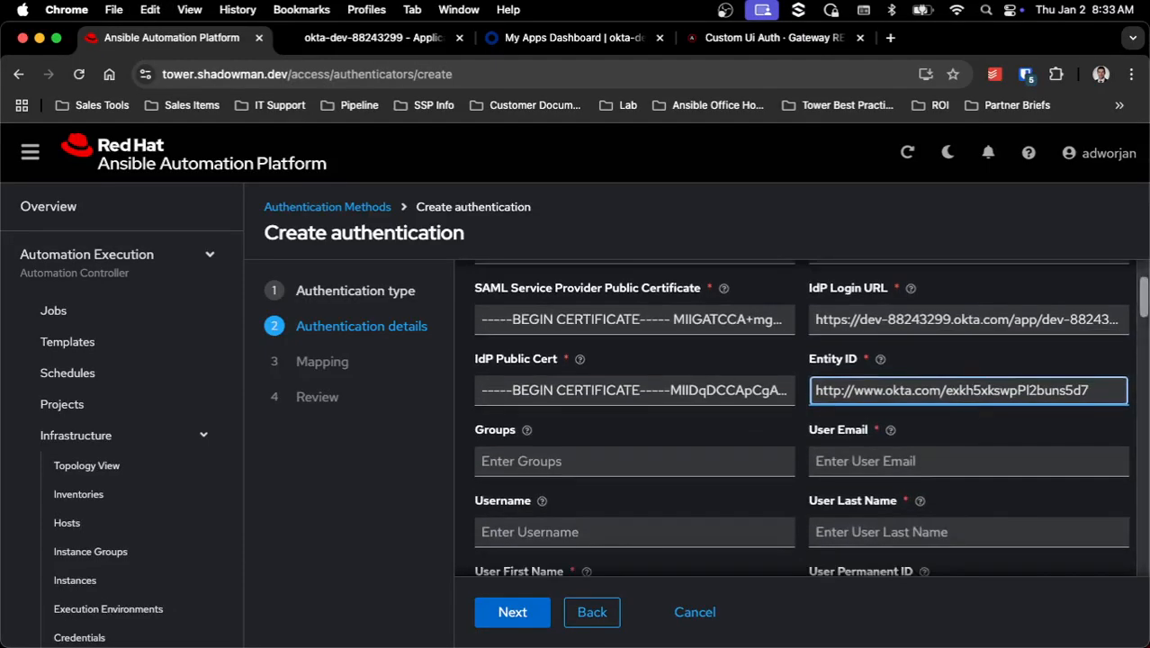
pyautogui.scroll(-2, 900, 342)
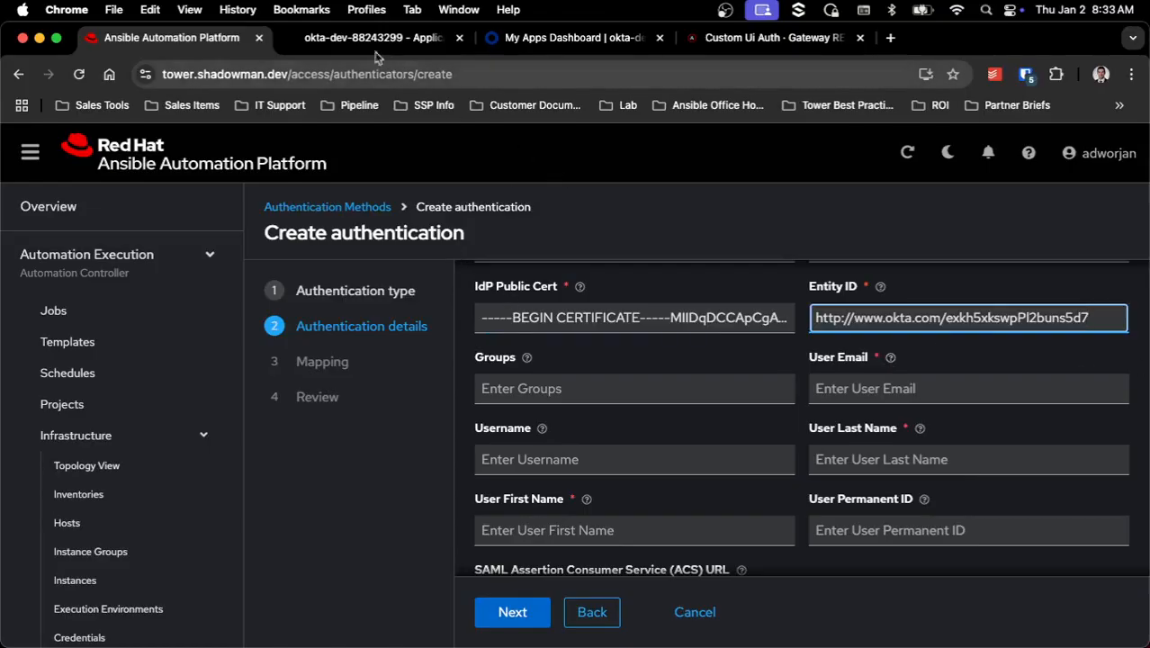
# Step: Switch to the Okta admin console, stay signed in, and review the attribute statement names of the SAML application
pyautogui.click(358, 41)
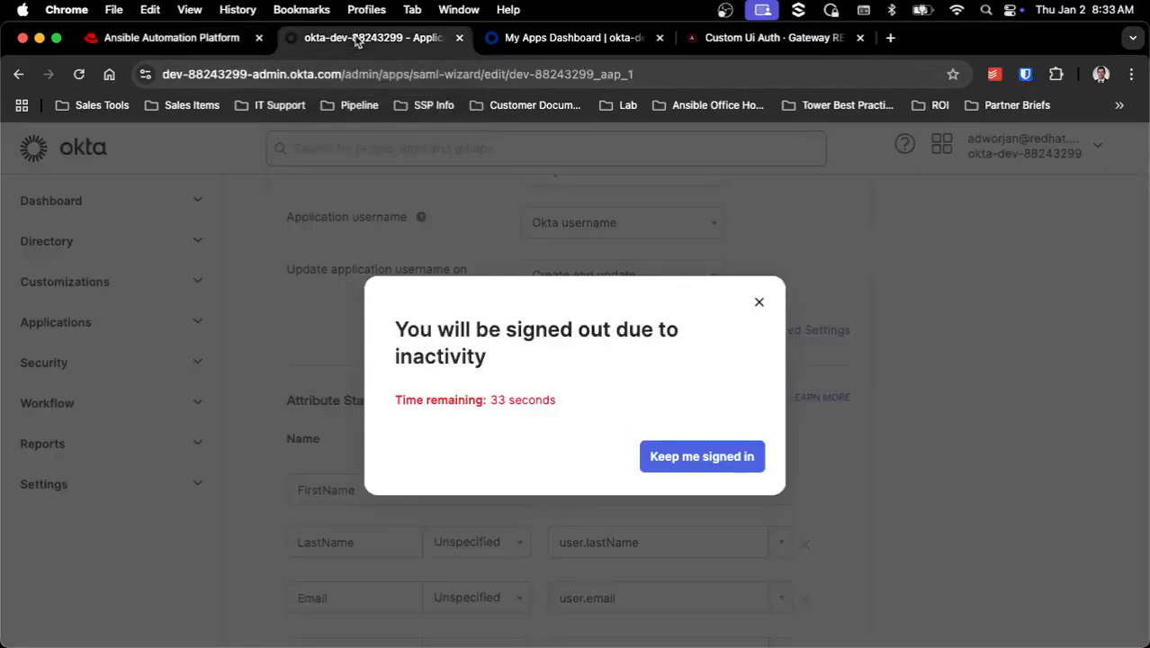
pyautogui.click(717, 464)
pyautogui.scroll(-5, 570, 429)
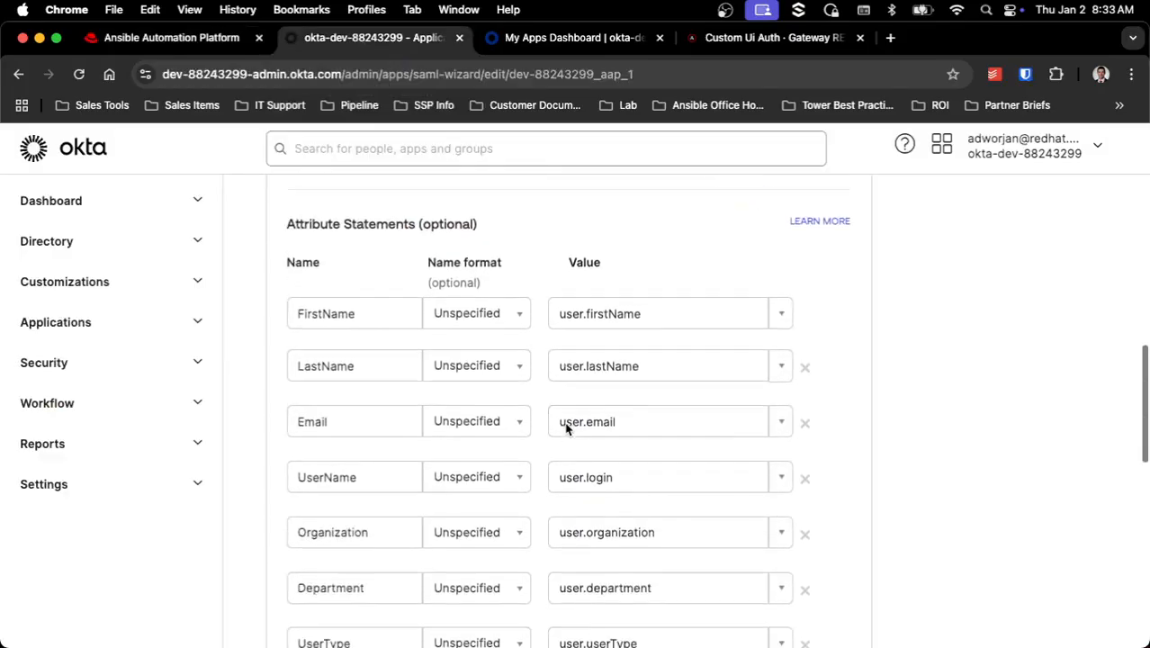
pyautogui.click(350, 311)
pyautogui.scroll(-1, 350, 313)
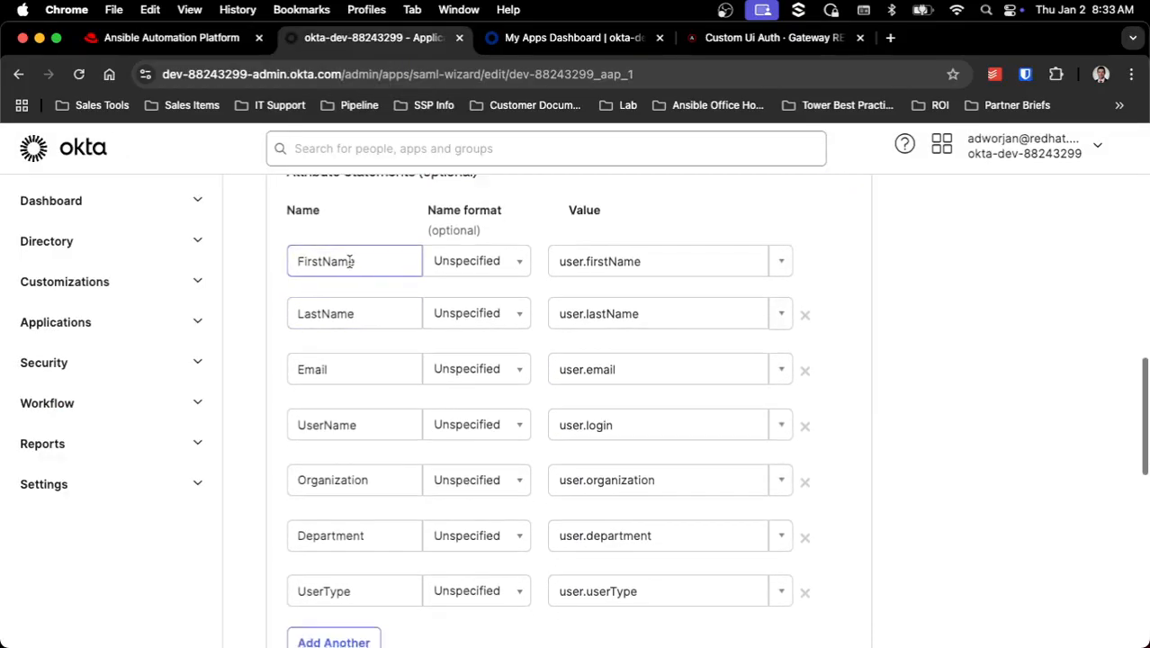
pyautogui.scroll(-1, 342, 356)
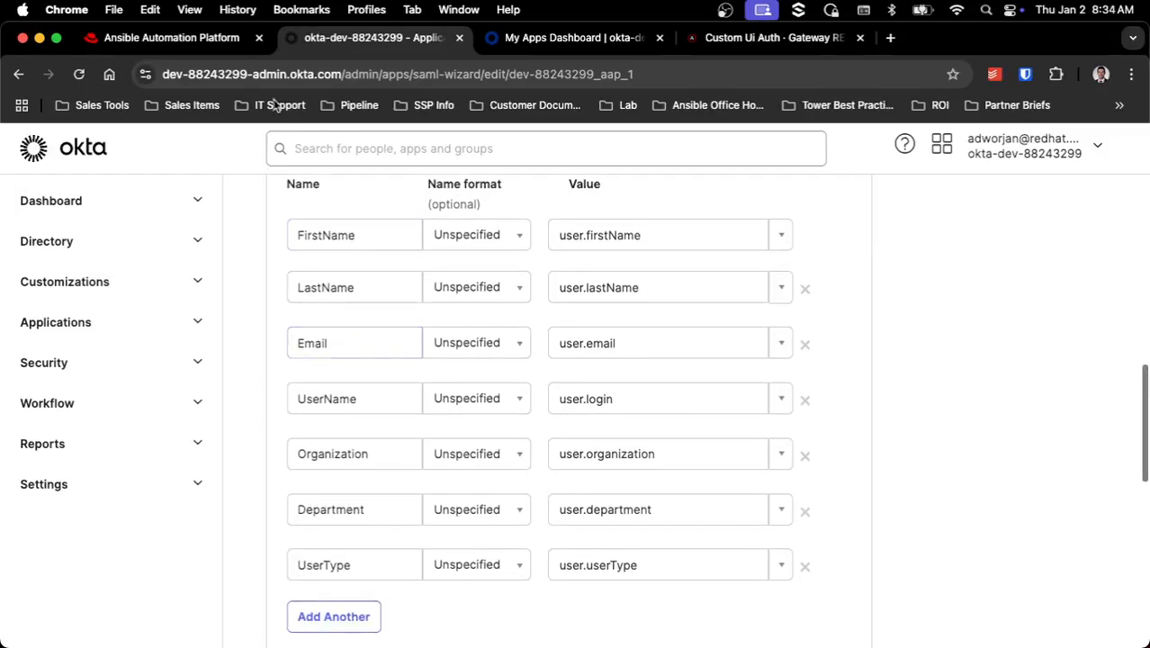
# Step: Return to the Ansible Automation Platform form and set User Email to "Email" and Username to "UserName"
pyautogui.click(210, 41)
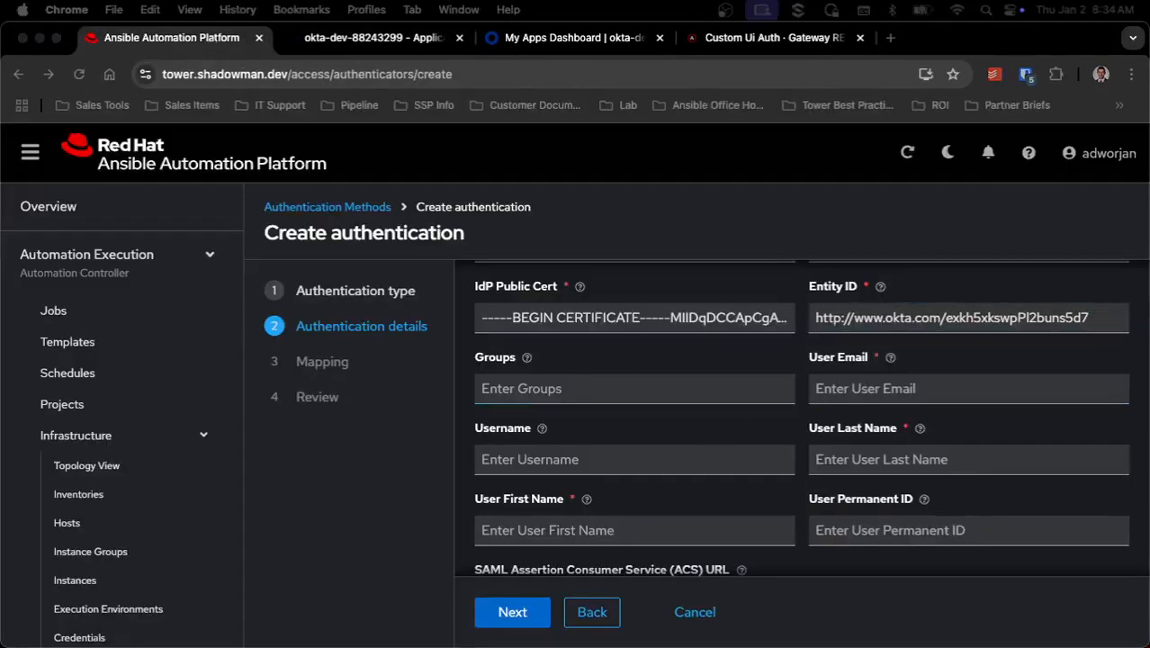
pyautogui.click(923, 387)
pyautogui.press('super+v')
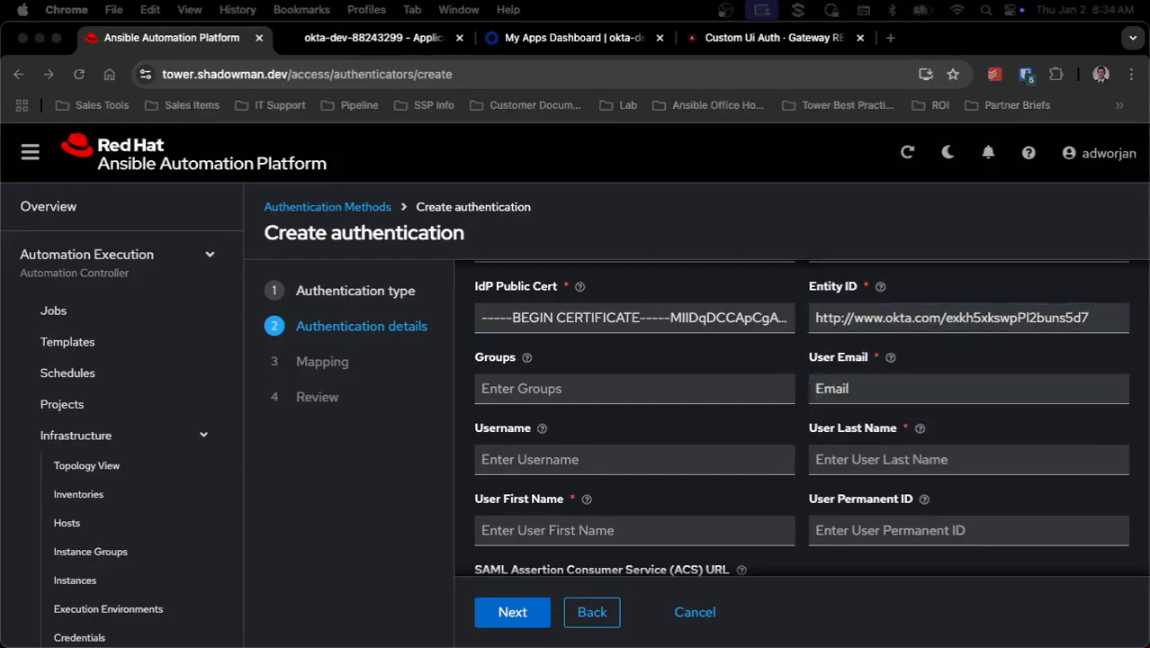
pyautogui.click(544, 461)
pyautogui.click(543, 461)
pyautogui.press('super+v')
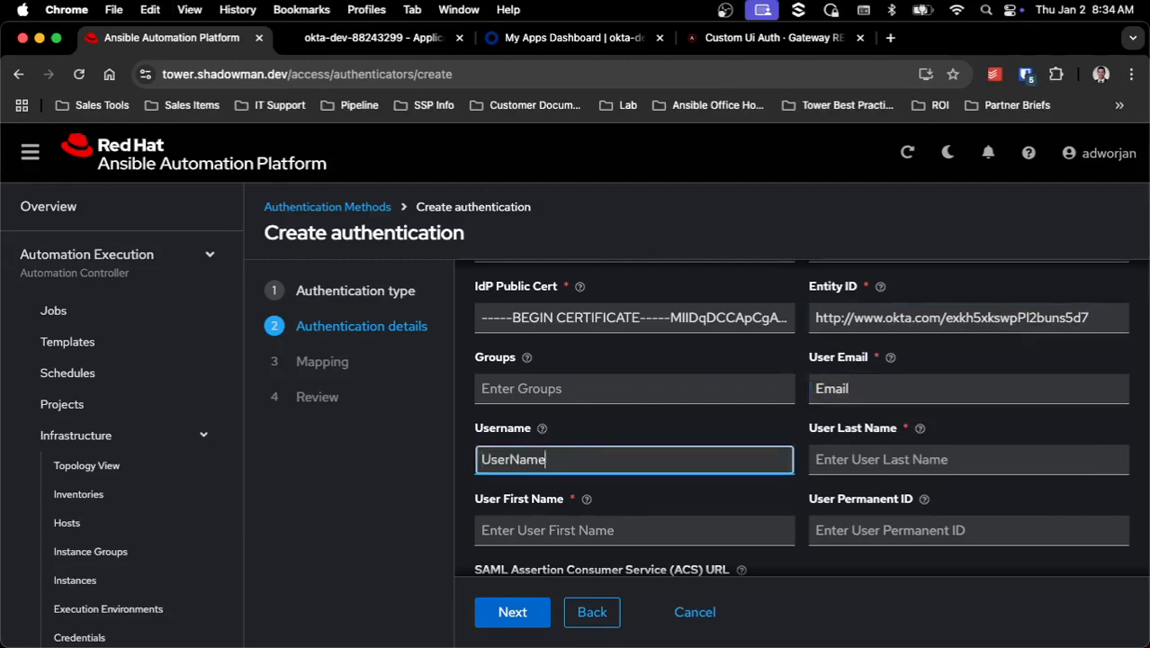
# Step: Set User Last Name to "LastName" and User First Name to "FirstName"
pyautogui.click(878, 450)
pyautogui.write('LastName')
pyautogui.press('super+Tab')
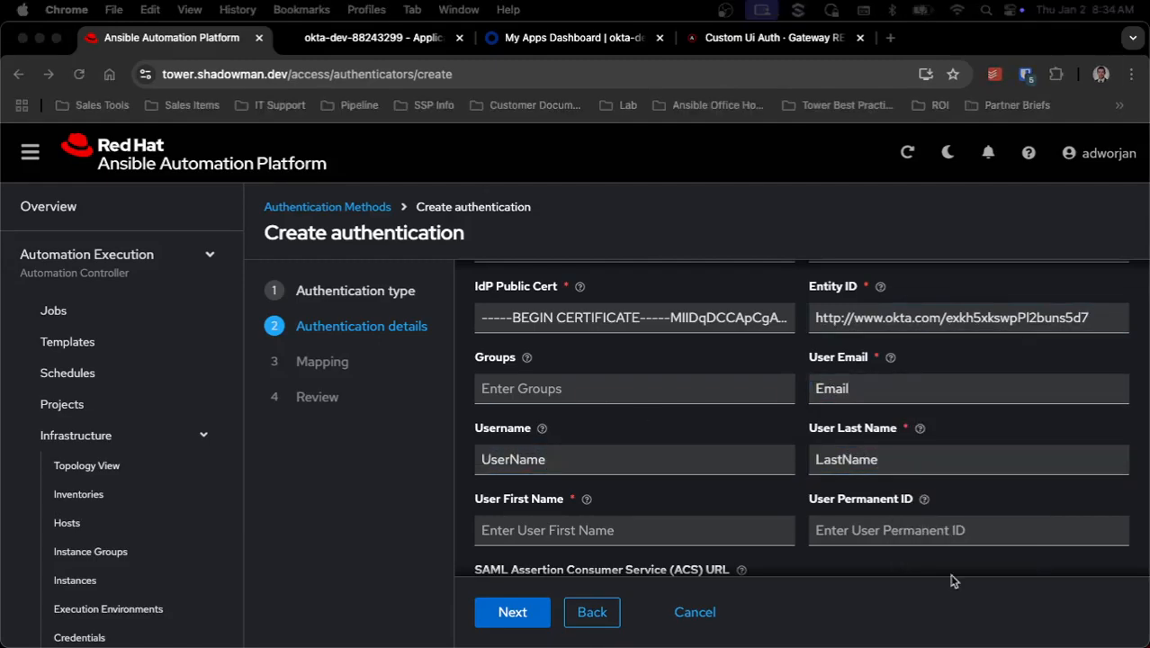
pyautogui.click(711, 529)
pyautogui.write('FirstName')
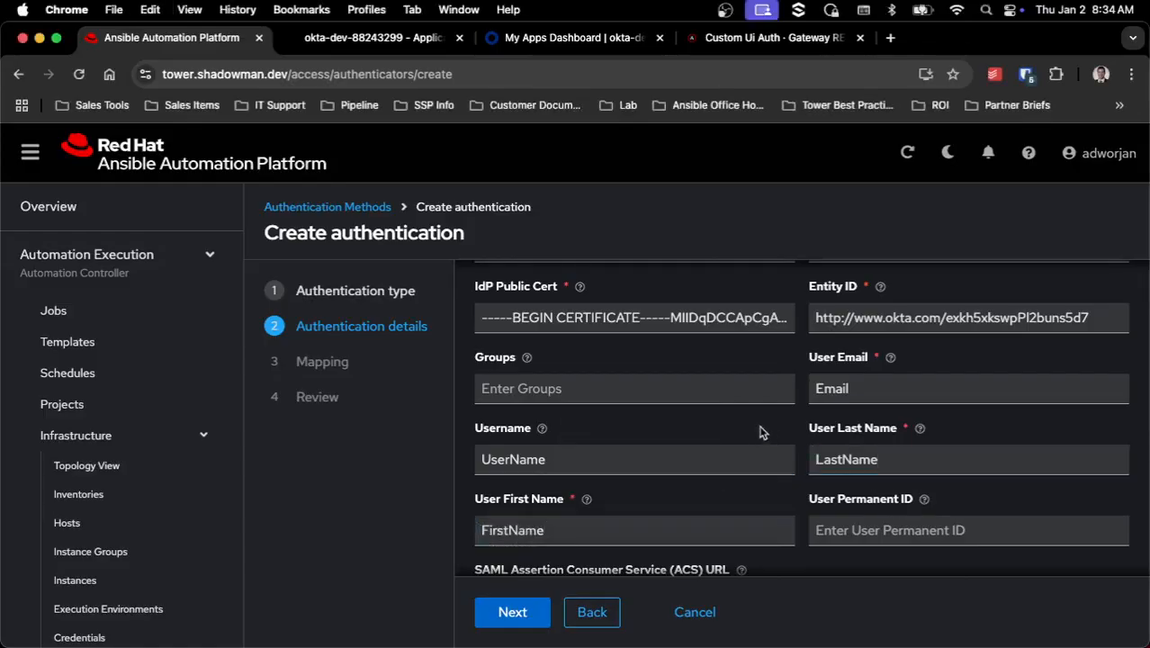
pyautogui.scroll(-3, 760, 427)
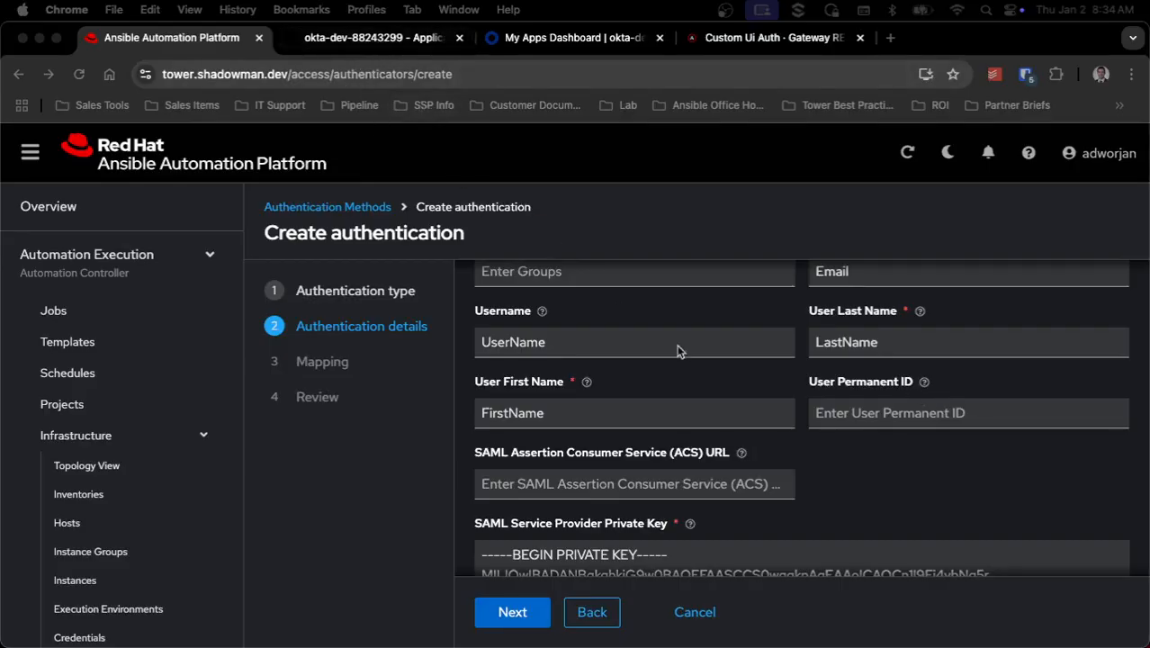
# Step: Check the form's user attribute fields against the attribute statements in the Okta admin console, and return to the Ansible Automation Platform form
pyautogui.scroll(-10, 680, 351)
pyautogui.scroll(-10, 679, 351)
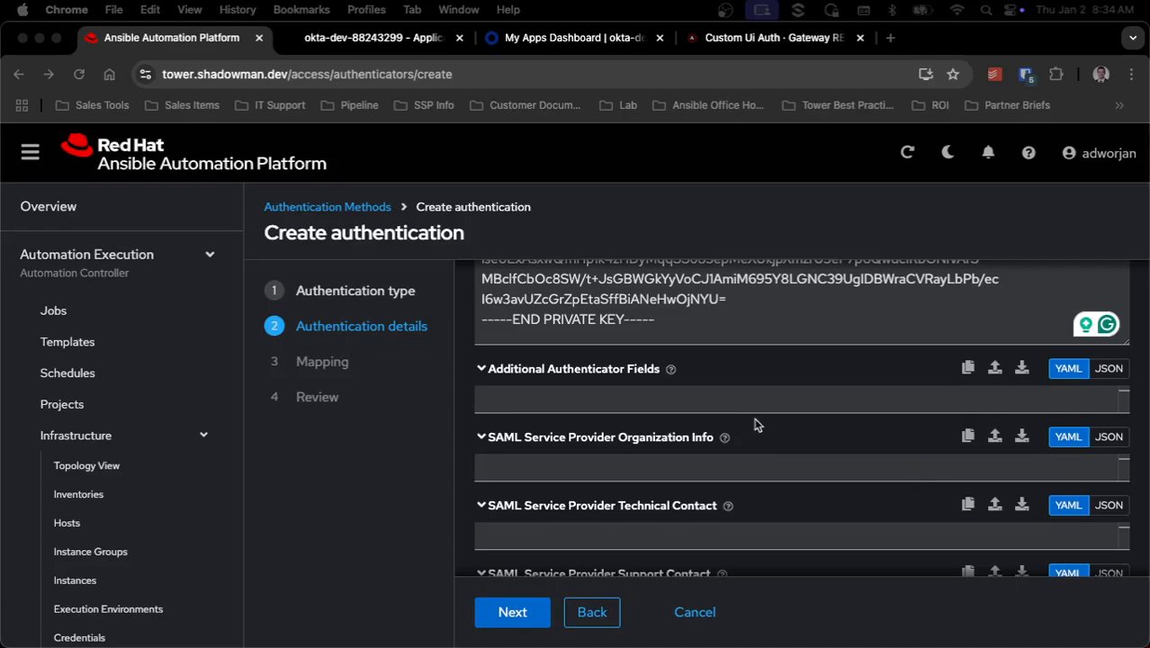
pyautogui.scroll(10, 815, 400)
pyautogui.scroll(10, 814, 399)
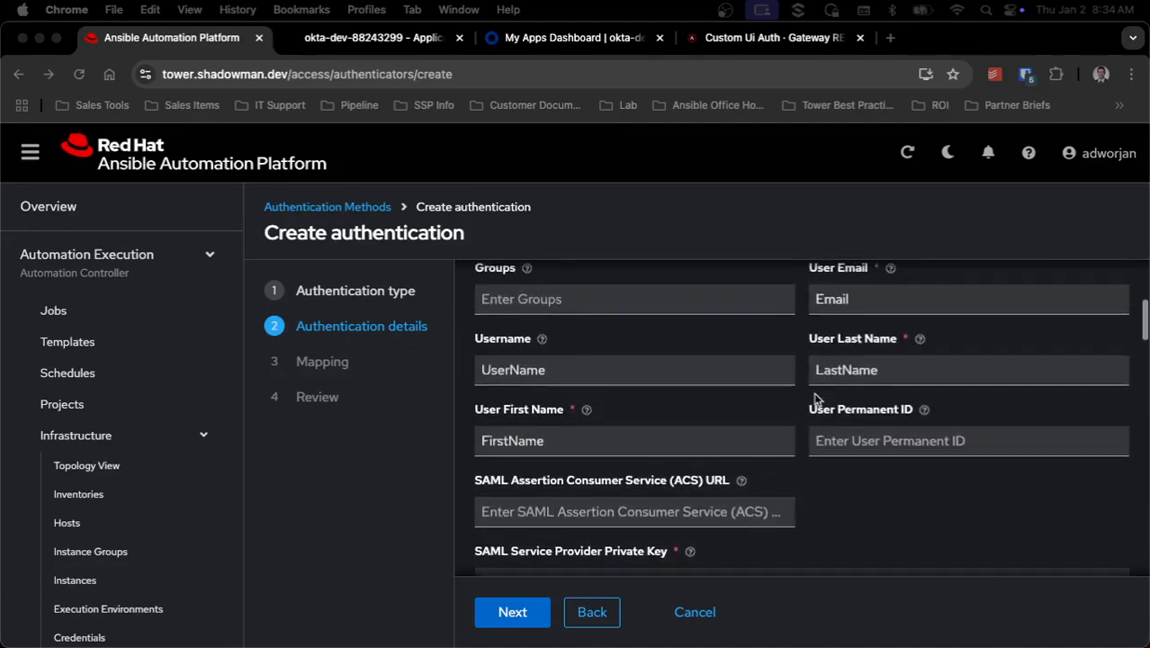
pyautogui.scroll(1, 815, 400)
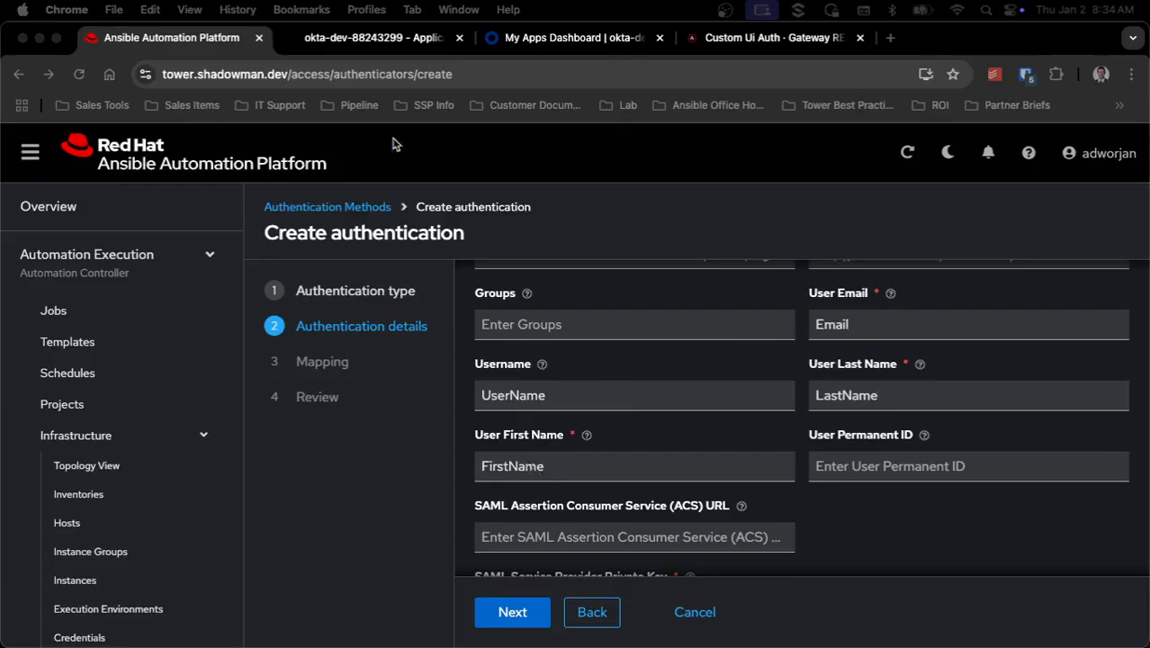
pyautogui.click(383, 38)
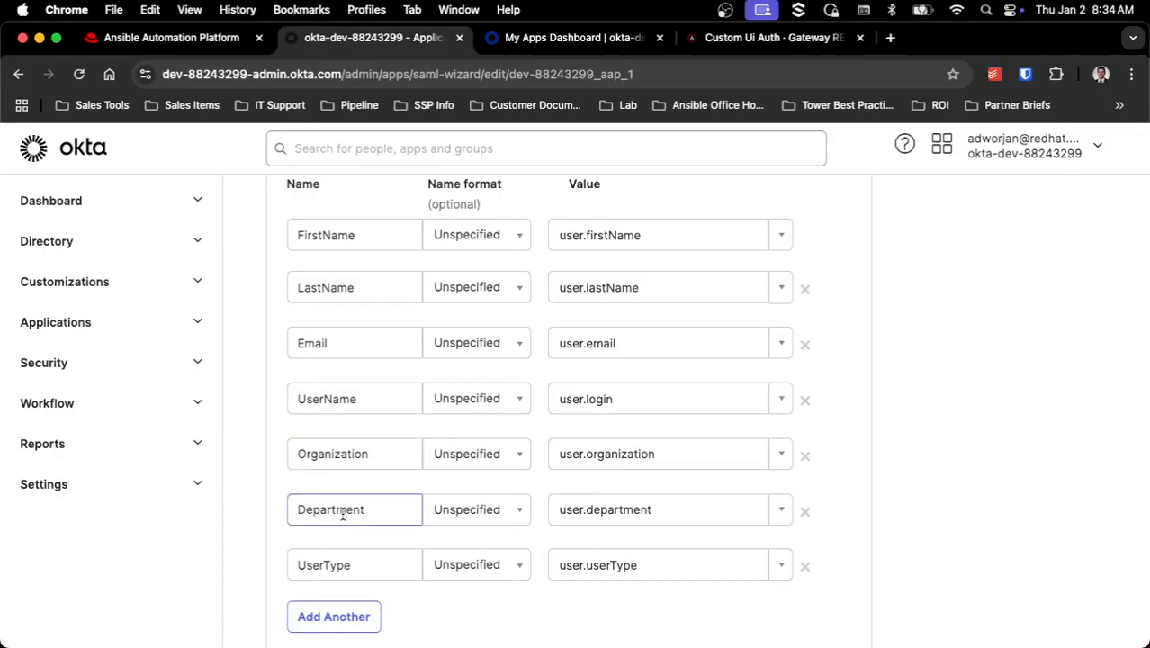
pyautogui.click(207, 38)
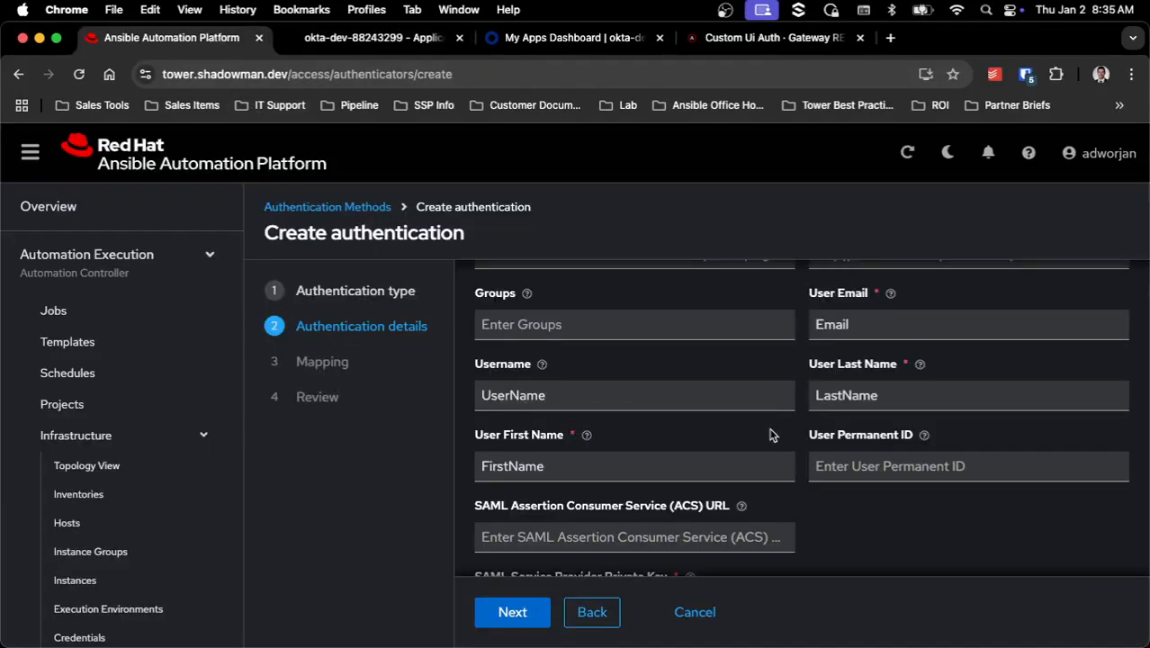
# Step: Add "GET_ALL_EXTRA_DATA: true" to the Additional Authenticator Fields as YAML
pyautogui.scroll(-15, 770, 435)
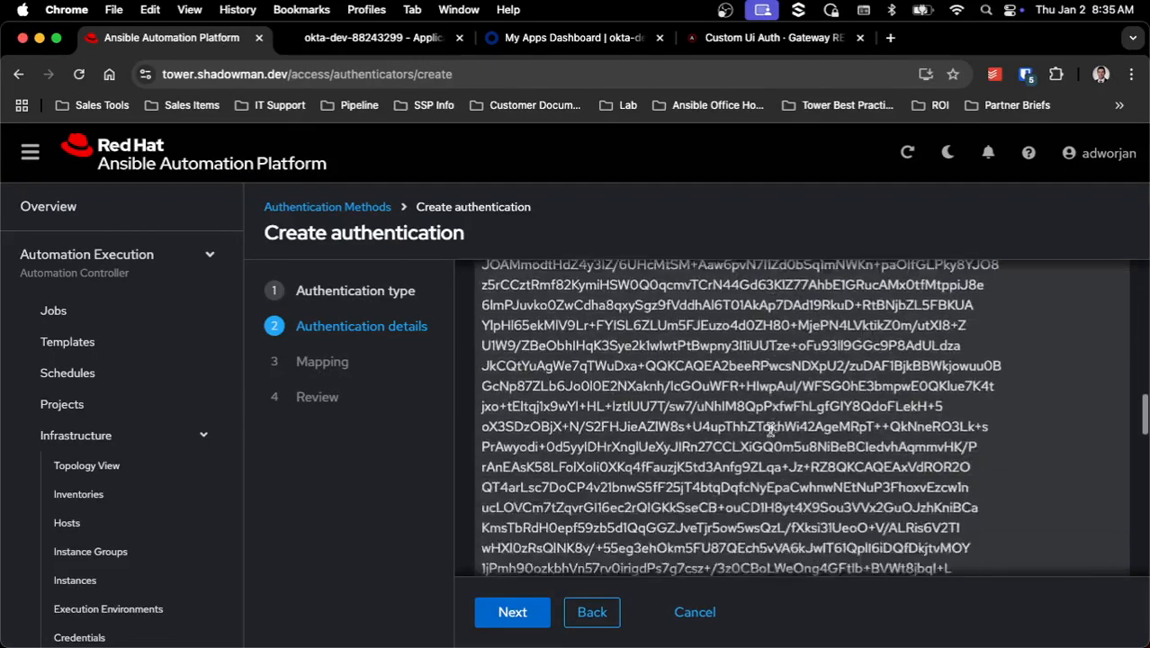
pyautogui.scroll(-5, 770, 430)
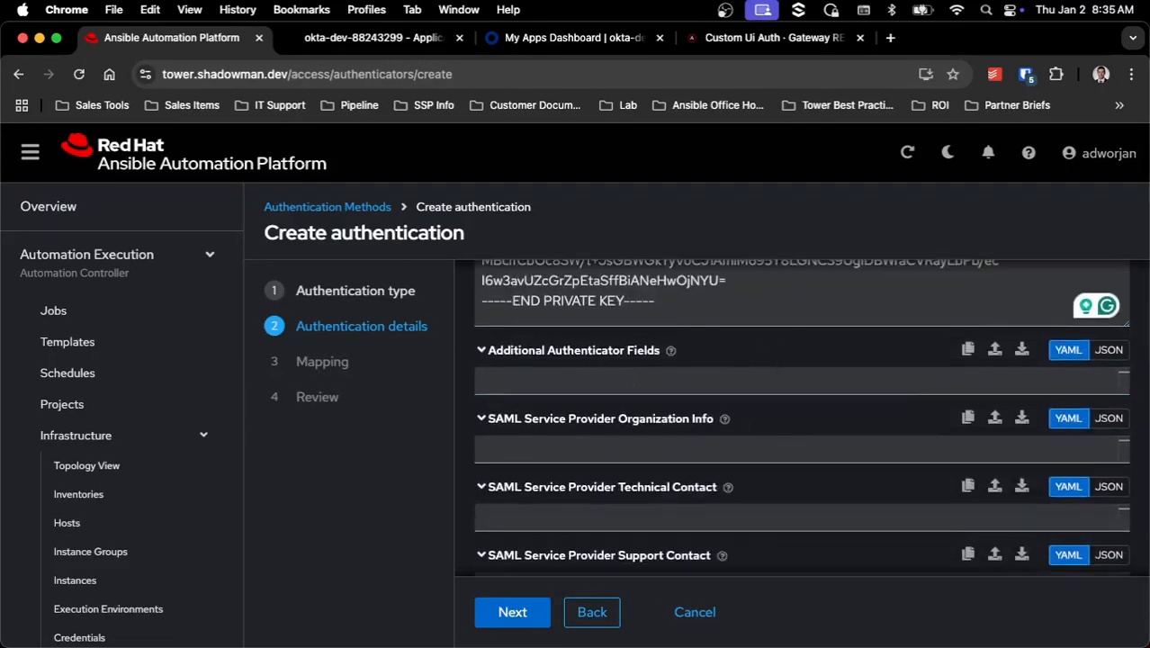
pyautogui.click(659, 383)
pyautogui.click(669, 380)
pyautogui.write('GET_ALL_EXTRA_DATA: true')
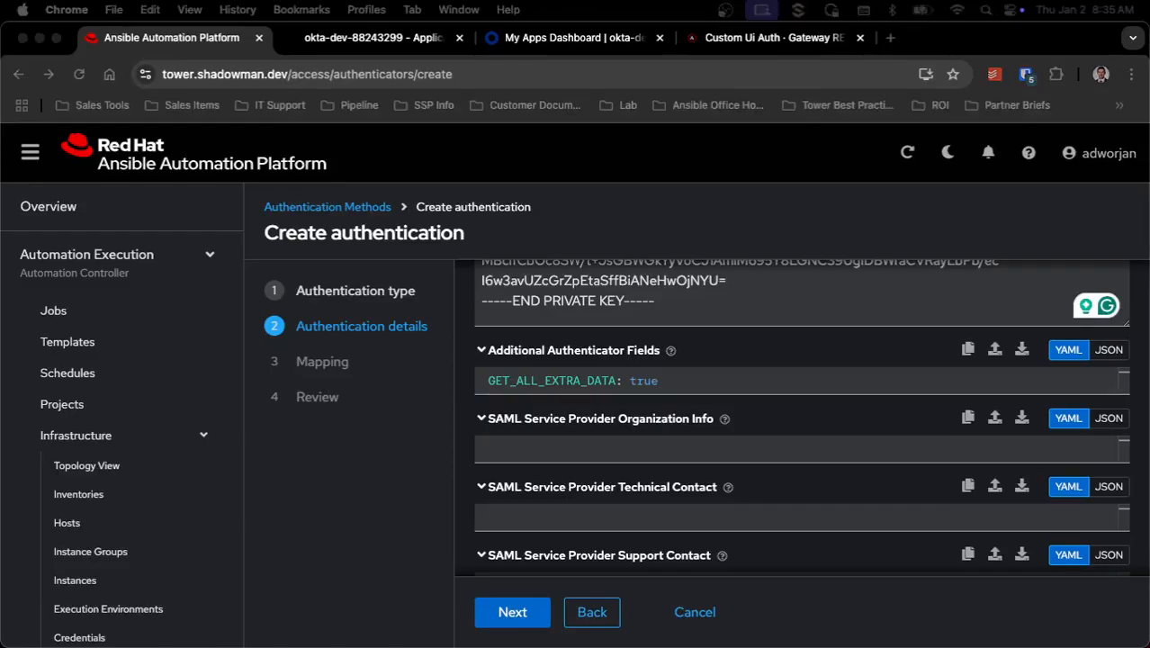
# Step: Set the SAML IDP to extra_data attribute mapping to a YAML list of Department, UserType and Organization
pyautogui.scroll(-10, 812, 341)
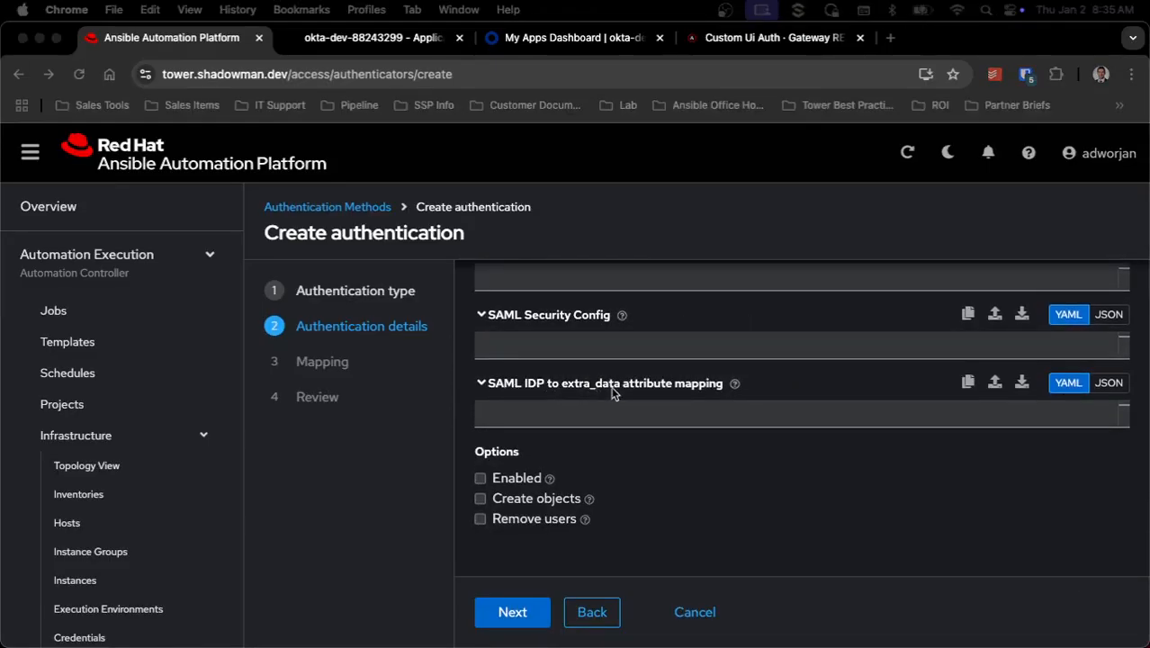
pyautogui.click(668, 416)
pyautogui.write('- Department - UserType - Organization')
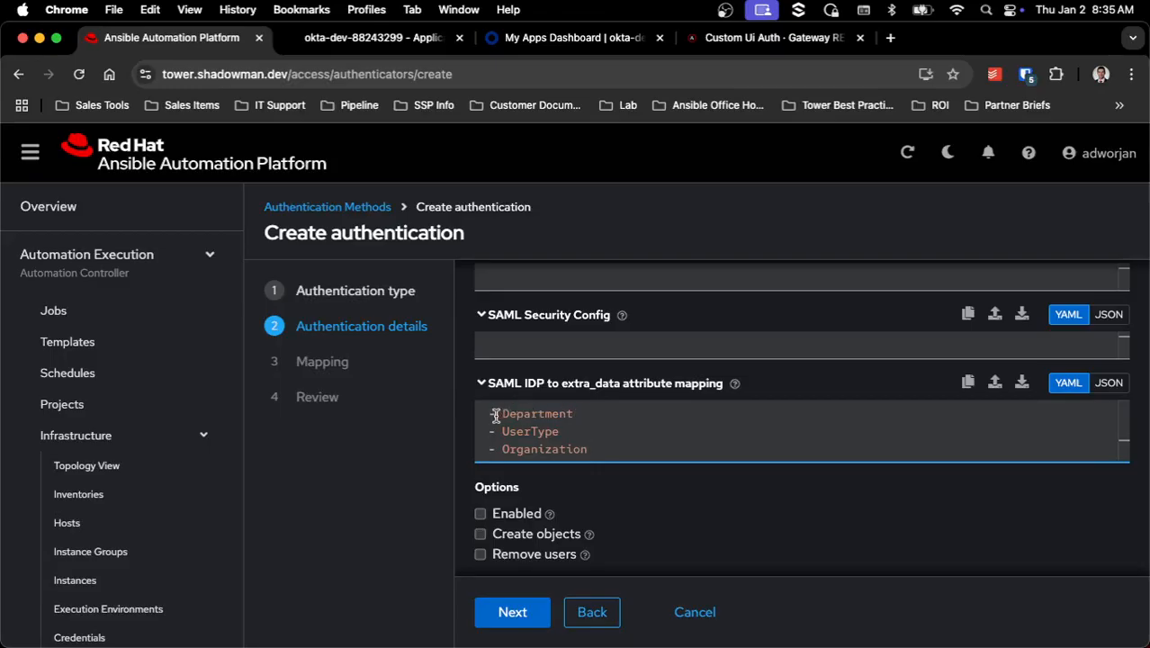
# Step: Clear the entry in the Additional Authenticator Fields
pyautogui.scroll(4, 513, 414)
pyautogui.scroll(10, 517, 415)
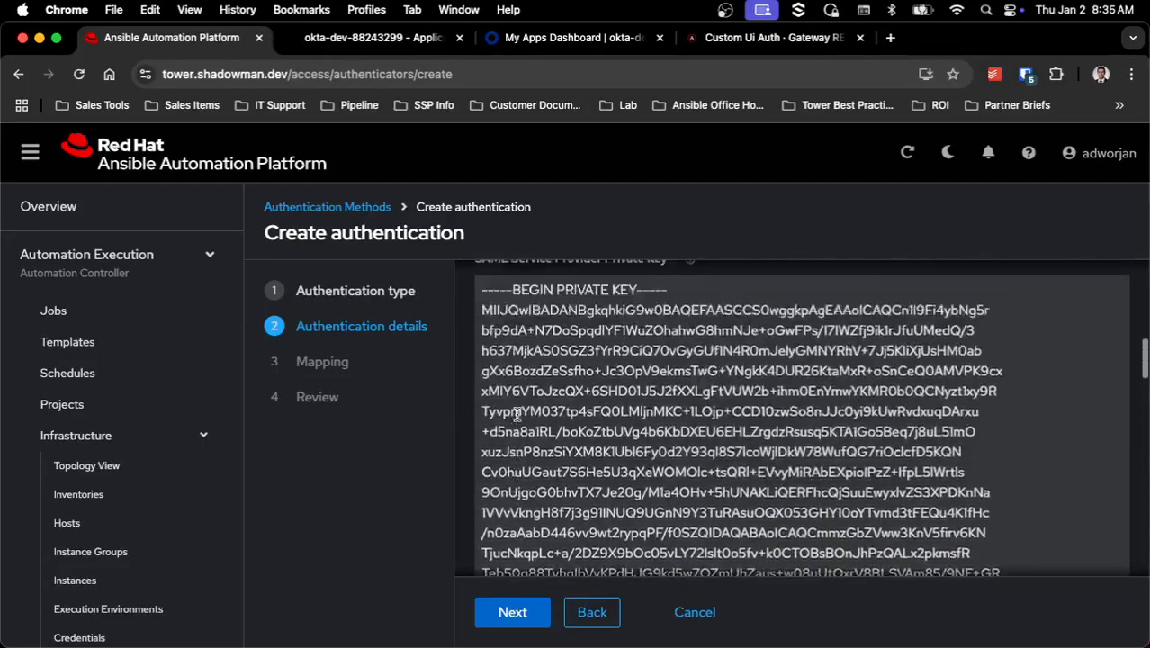
pyautogui.scroll(-15, 796, 373)
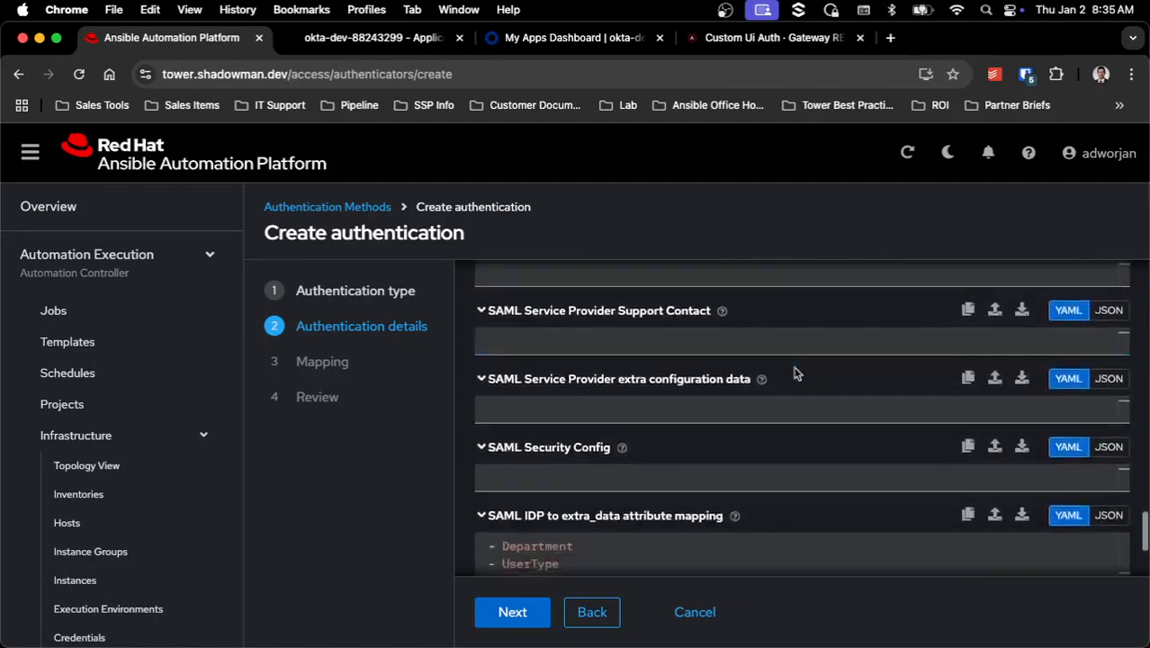
pyautogui.scroll(10, 576, 500)
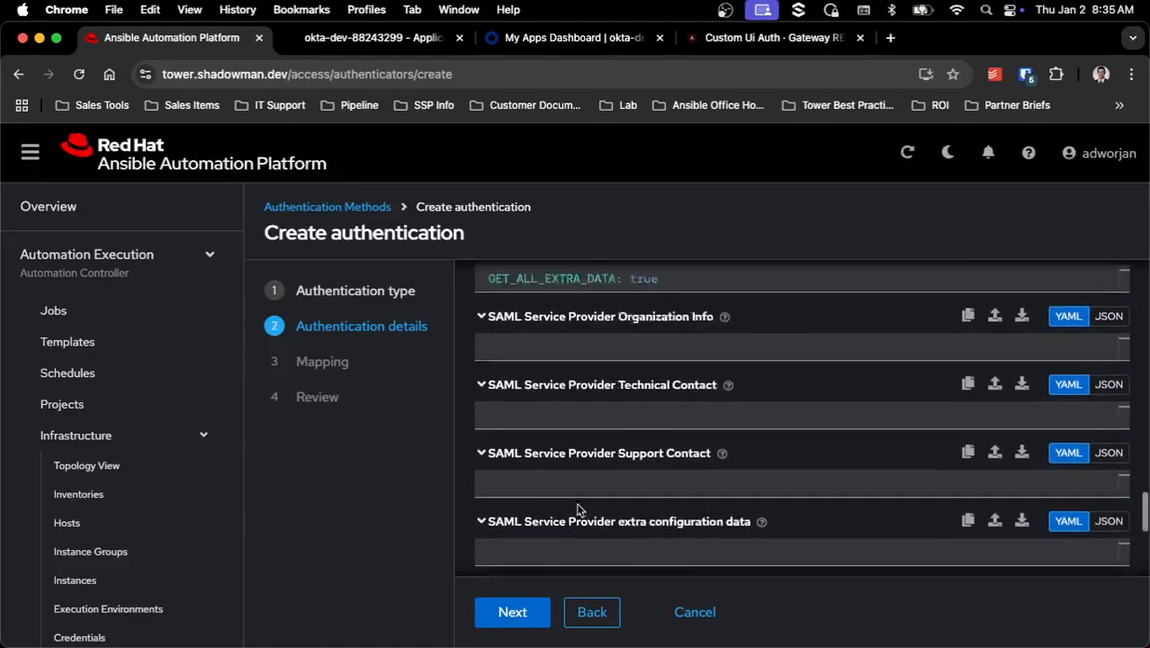
pyautogui.scroll(-10, 576, 499)
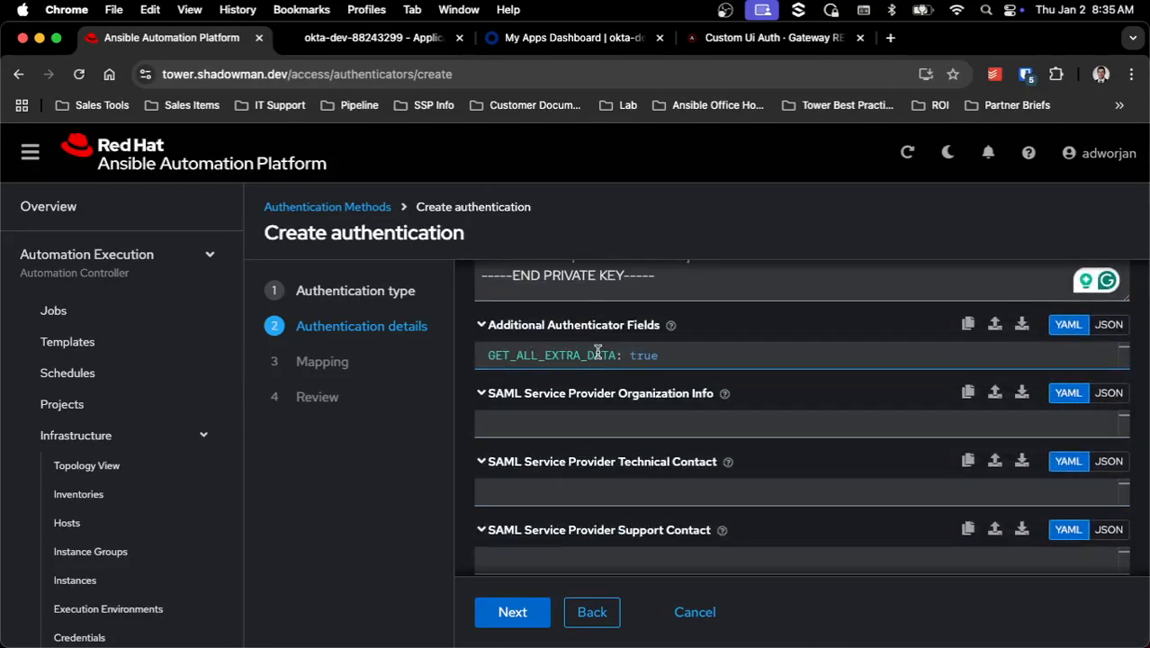
pyautogui.click(649, 351)
pyautogui.press('super+a')
pyautogui.press('BackSpace')
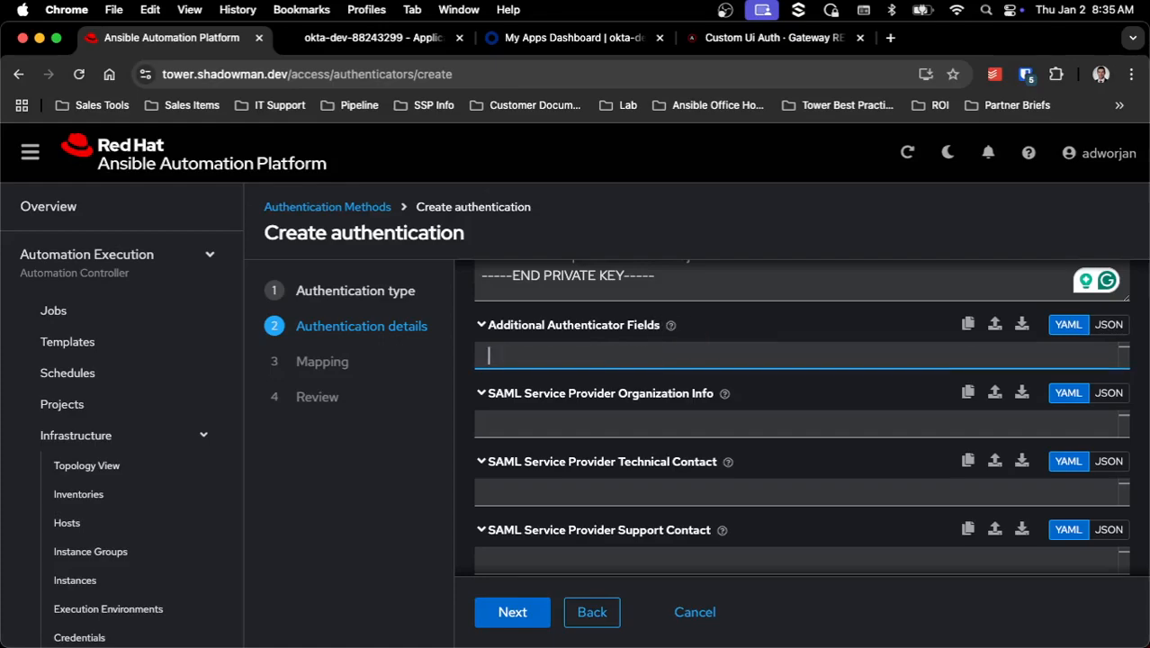
pyautogui.press('super+Tab')
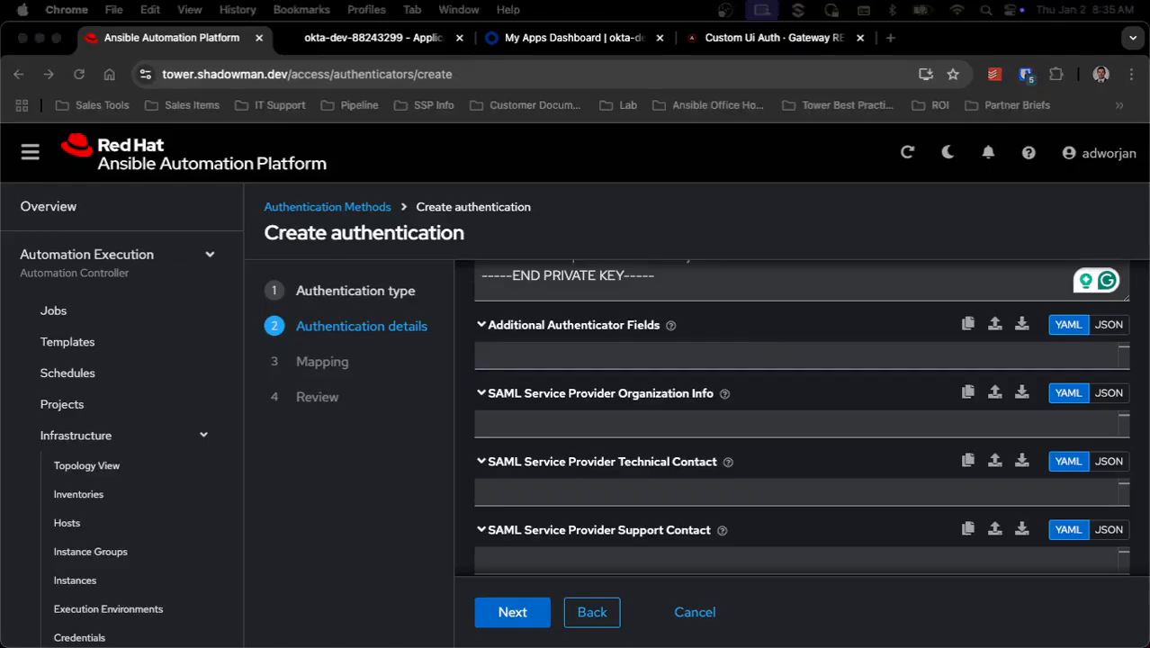
pyautogui.click(693, 349)
pyautogui.click(671, 418)
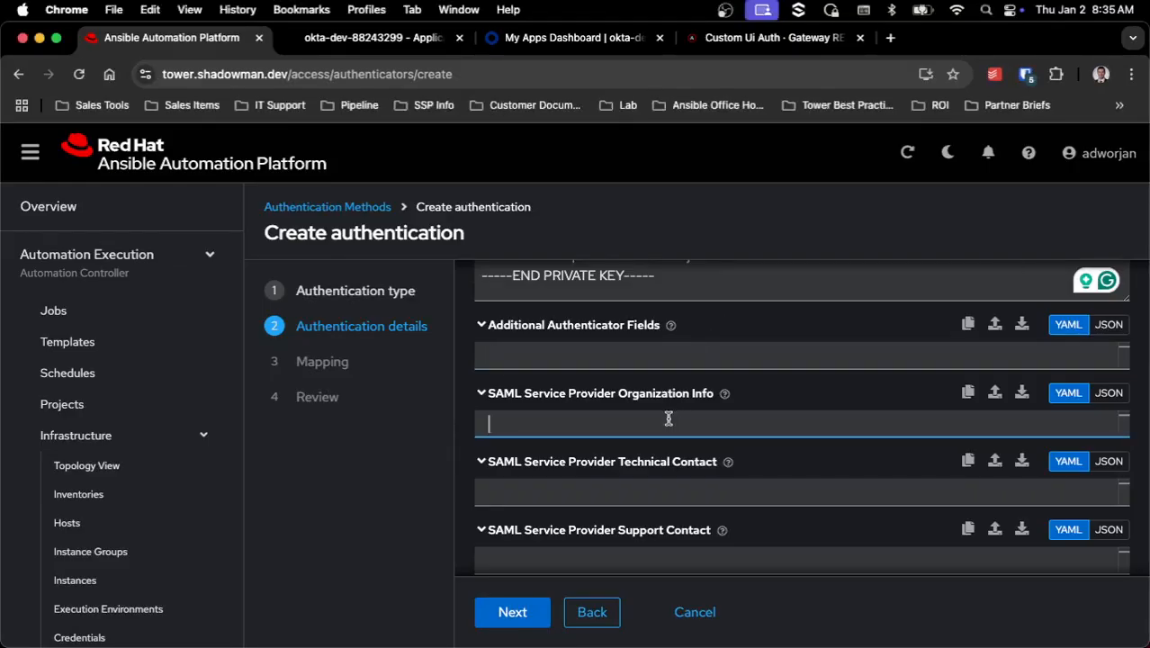
pyautogui.write('en-US:   url: https://www.tower.shadowman.dev   name: Ansible Automation Platform   displayname: Shadowman-Cluster')
# Step: Fill in the SAML Service Provider Technical Contact and Support Contact with the same contact's givenName and emailAddress
pyautogui.press('super+Tab')
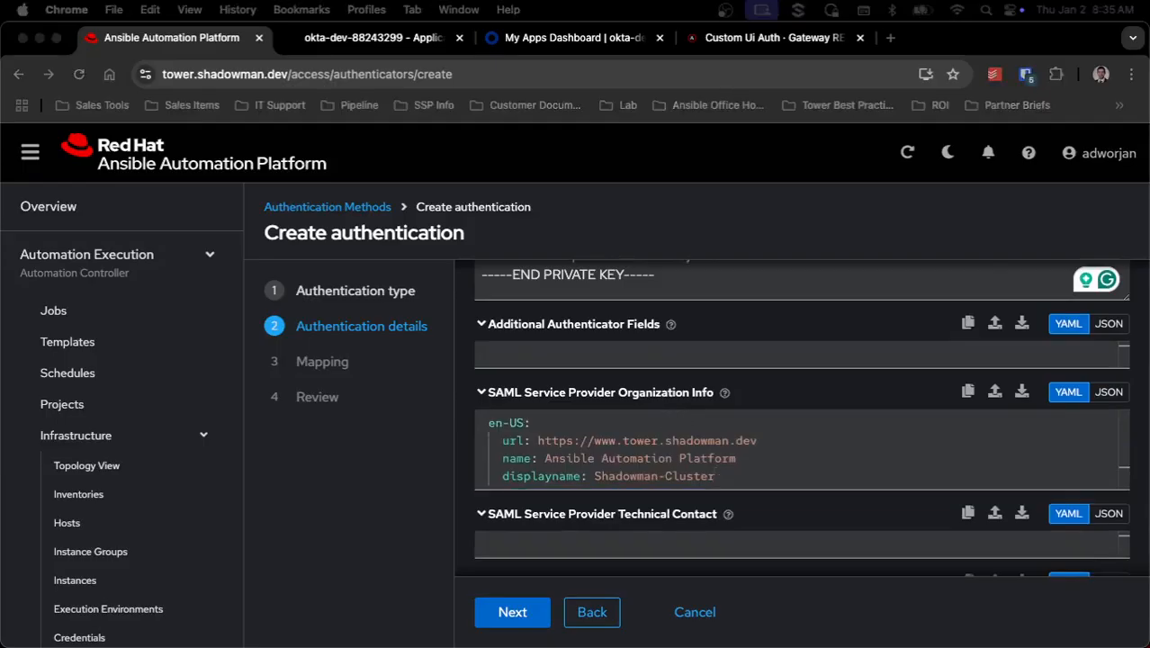
pyautogui.click(627, 543)
pyautogui.press('super+v')
pyautogui.scroll(-5, 670, 389)
pyautogui.click(671, 388)
pyautogui.press('super+v')
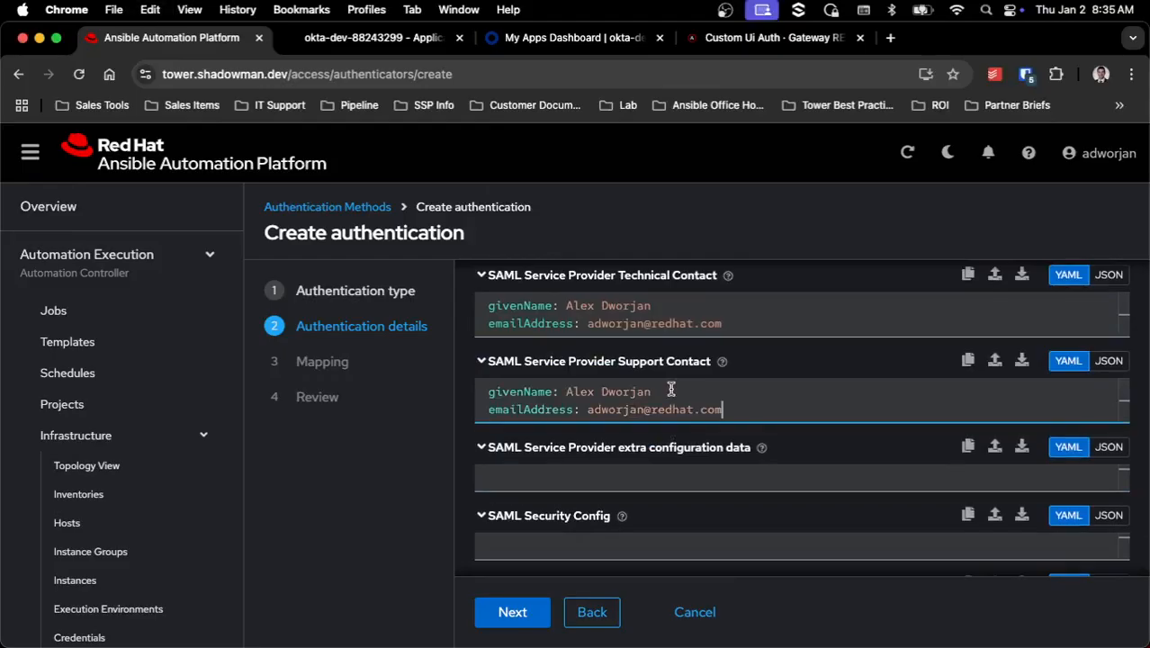
# Step: Enter "requestedAuthnContext: false" in both the SAML Security Config and the SAML Service Provider extra configuration data
pyautogui.press('super+Tab')
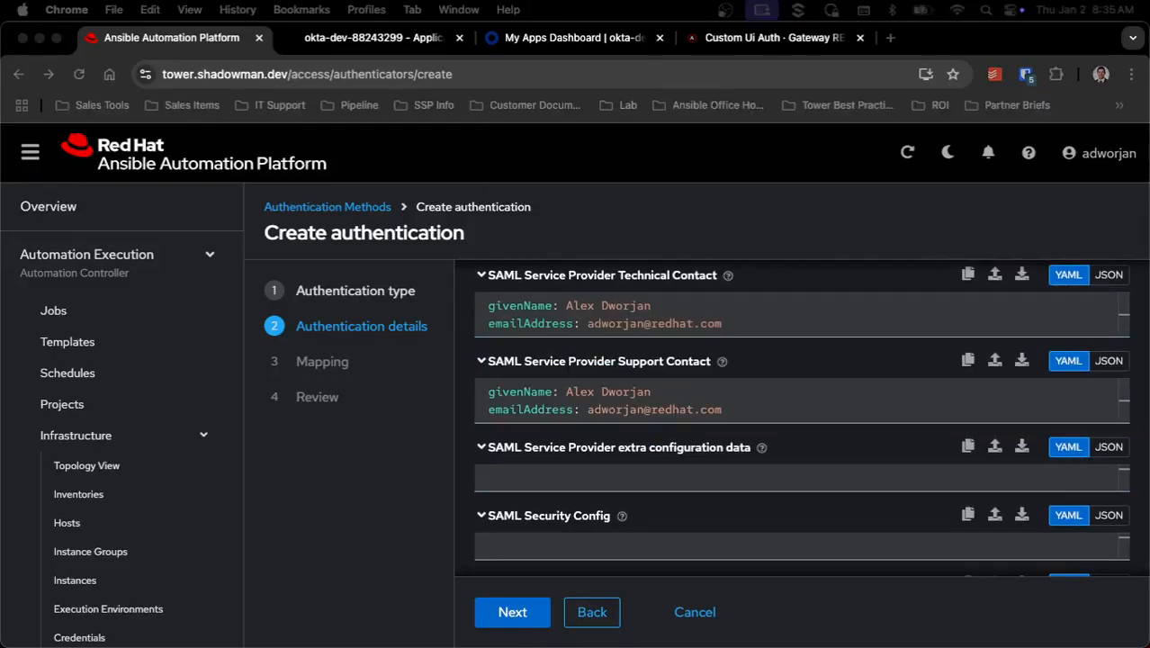
pyautogui.click(746, 478)
pyautogui.click(704, 549)
pyautogui.write('requestedAuthnContext: false')
pyautogui.click(734, 478)
pyautogui.write('requestedAuthnContext: false')
# Step: Enable the authentication method and continue to the mapping stage
pyautogui.scroll(-5, 729, 465)
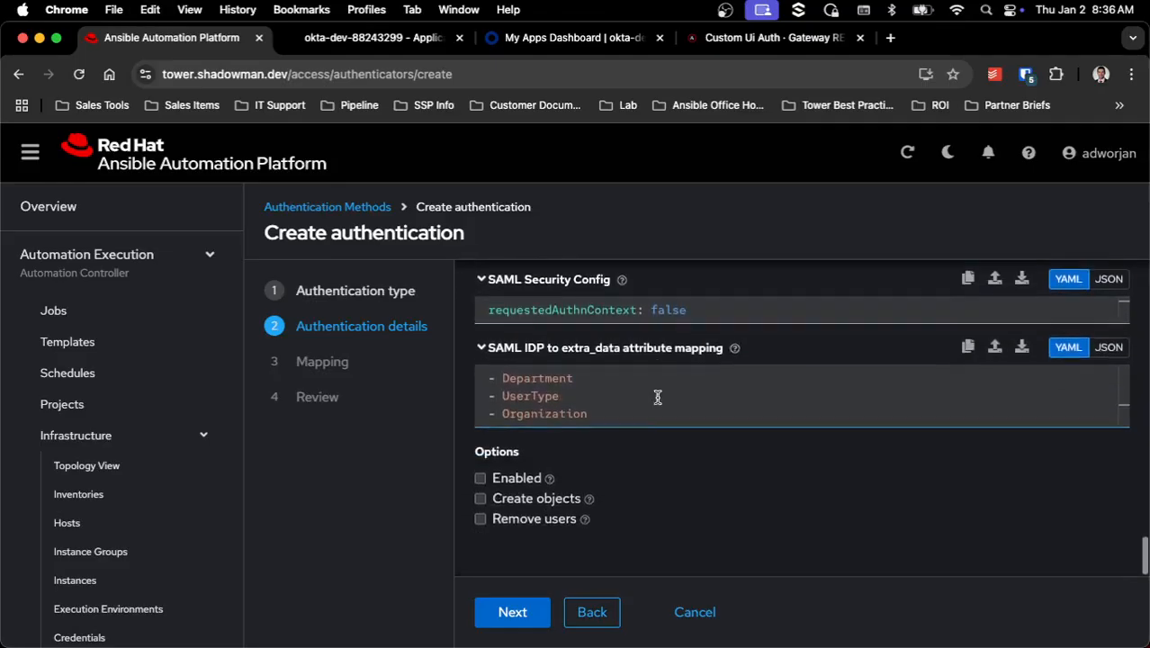
pyautogui.click(480, 468)
pyautogui.click(480, 478)
pyautogui.click(512, 616)
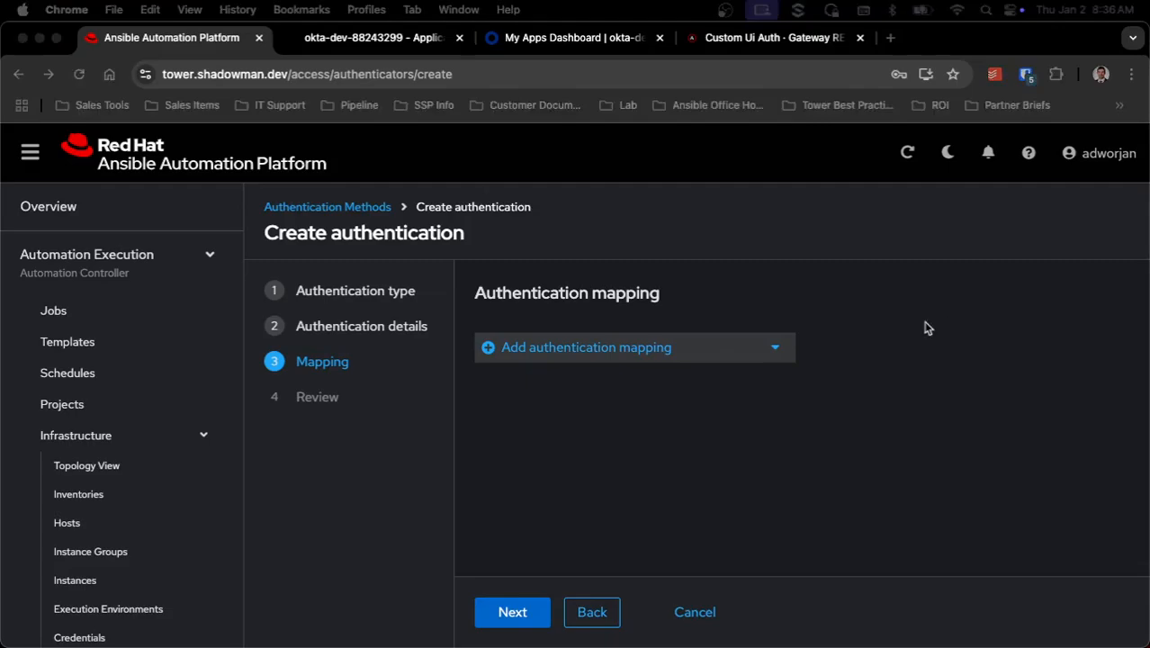
# Step: Add an Organization authentication mapping and name it "Network Org"
pyautogui.click(786, 357)
pyautogui.click(755, 347)
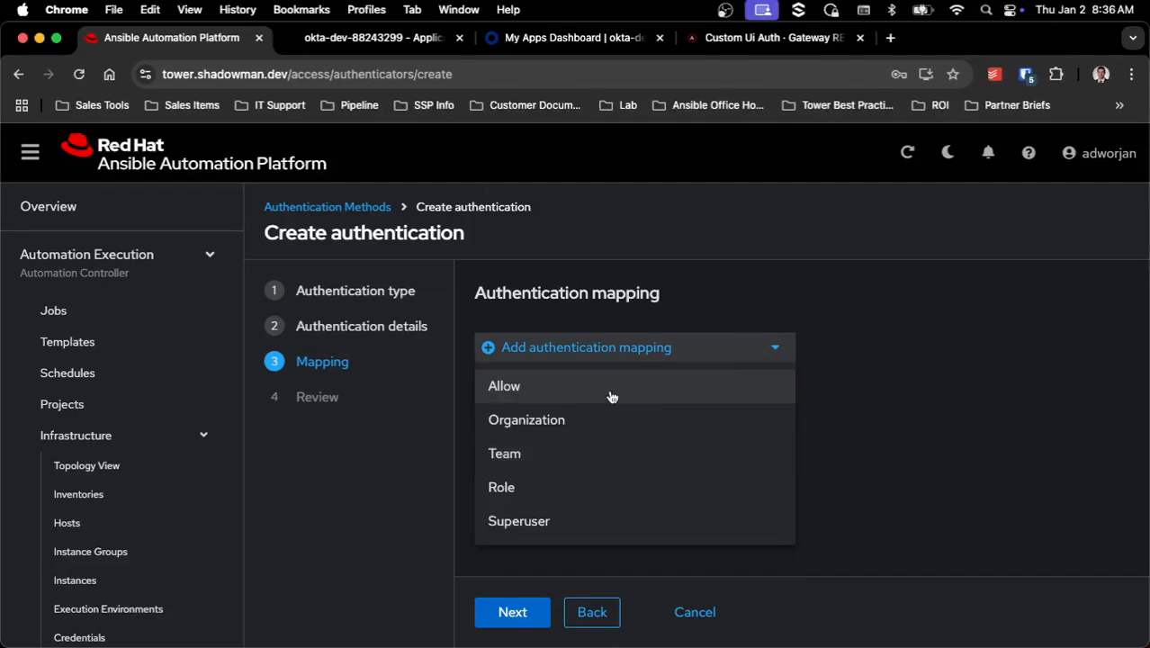
pyautogui.click(611, 410)
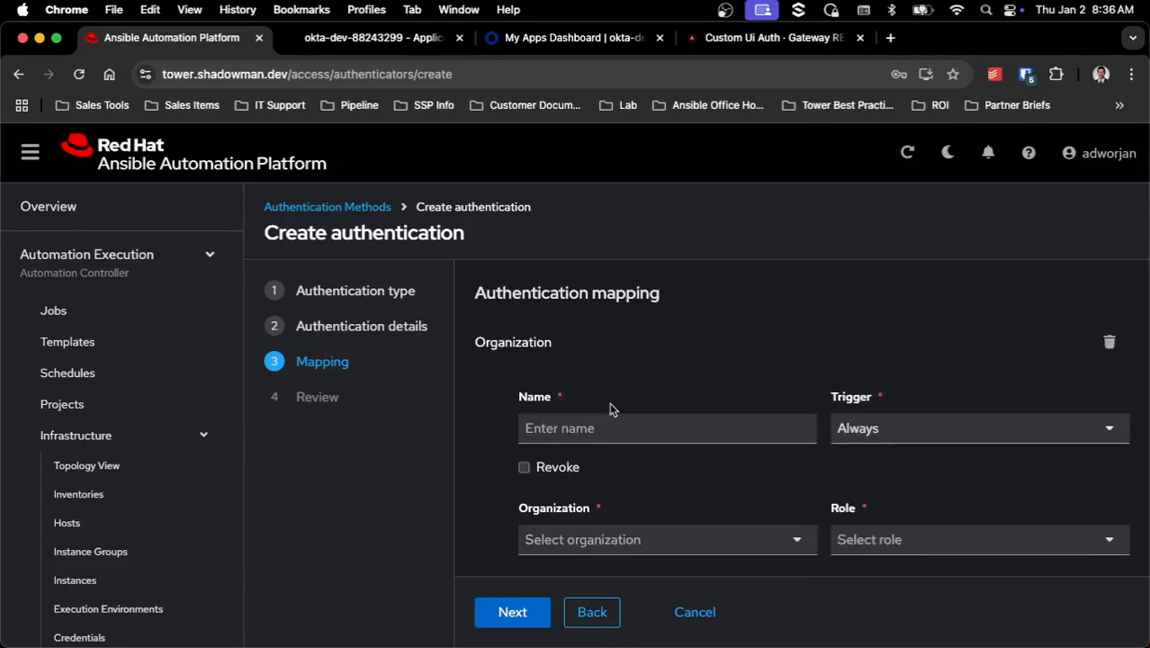
pyautogui.scroll(-1, 662, 360)
pyautogui.click(659, 372)
pyautogui.write('Network Org')
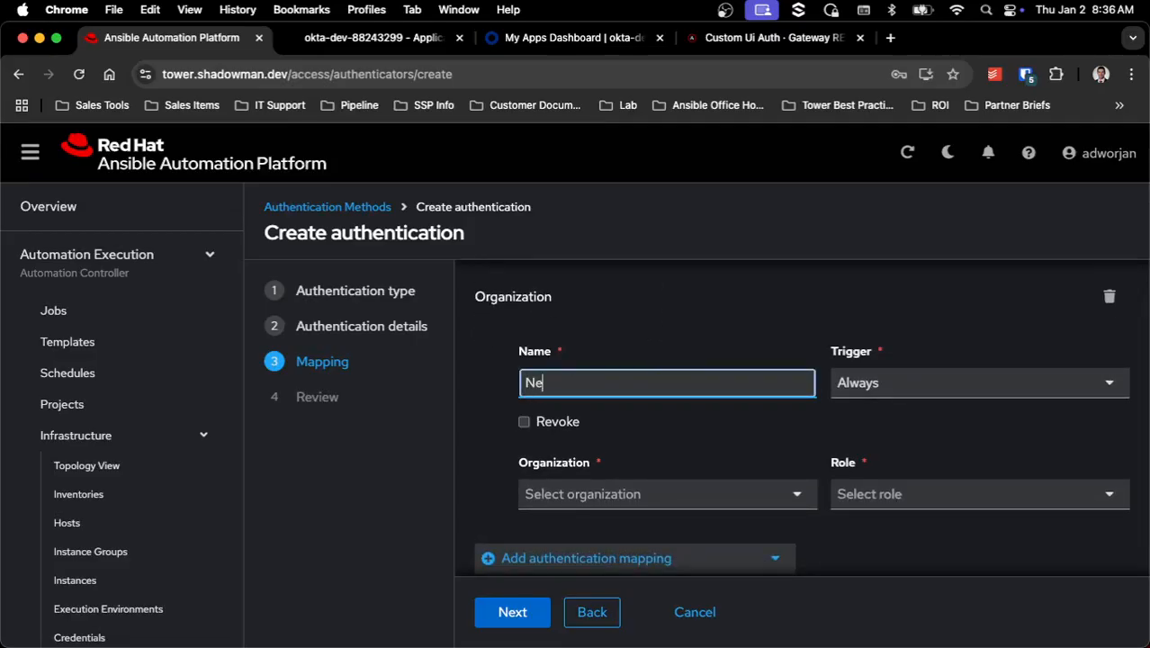
# Step: Set the Network Org mapping's trigger to Attributes and its operation to "or"
pyautogui.click(935, 373)
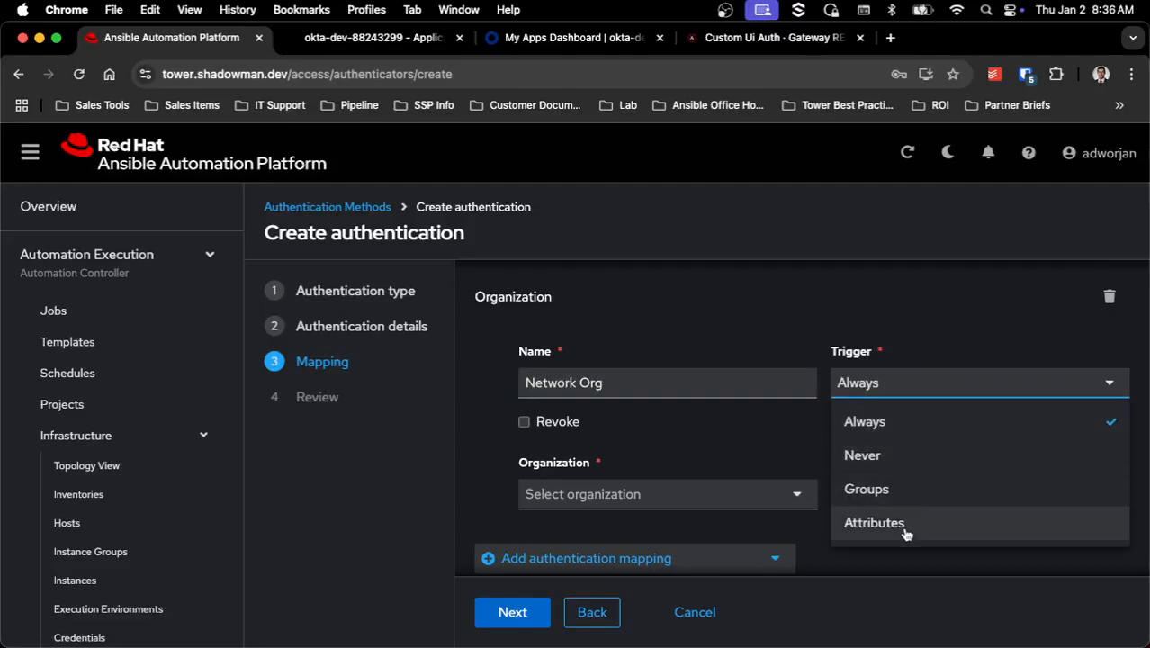
pyautogui.click(906, 534)
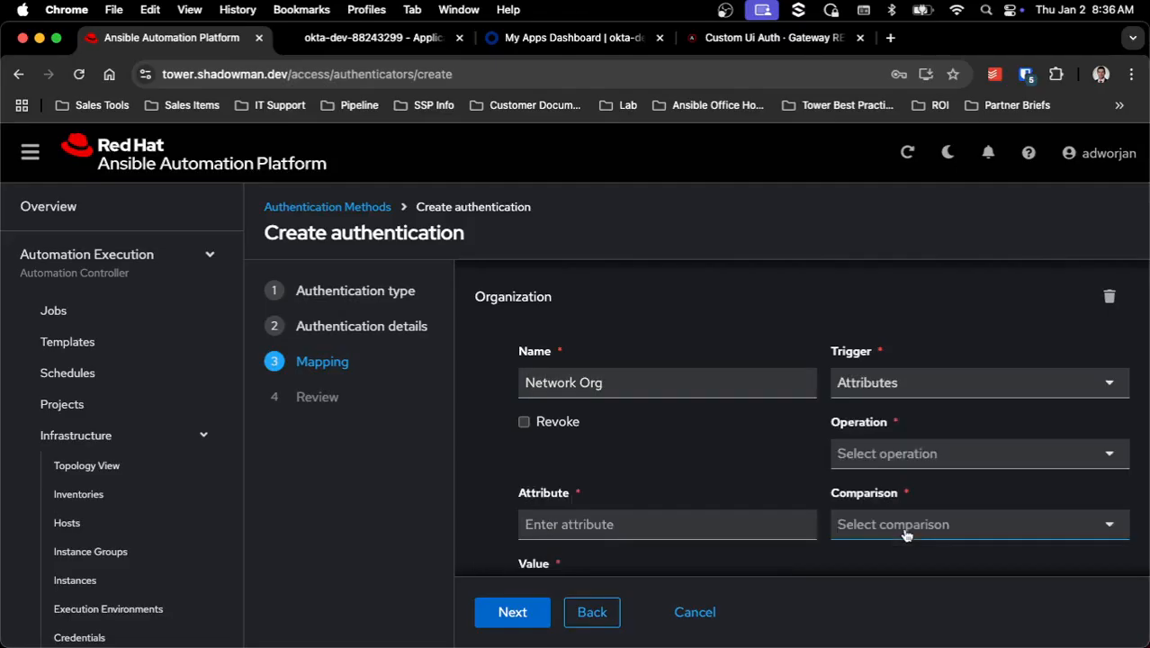
pyautogui.scroll(-2, 834, 393)
pyautogui.click(886, 388)
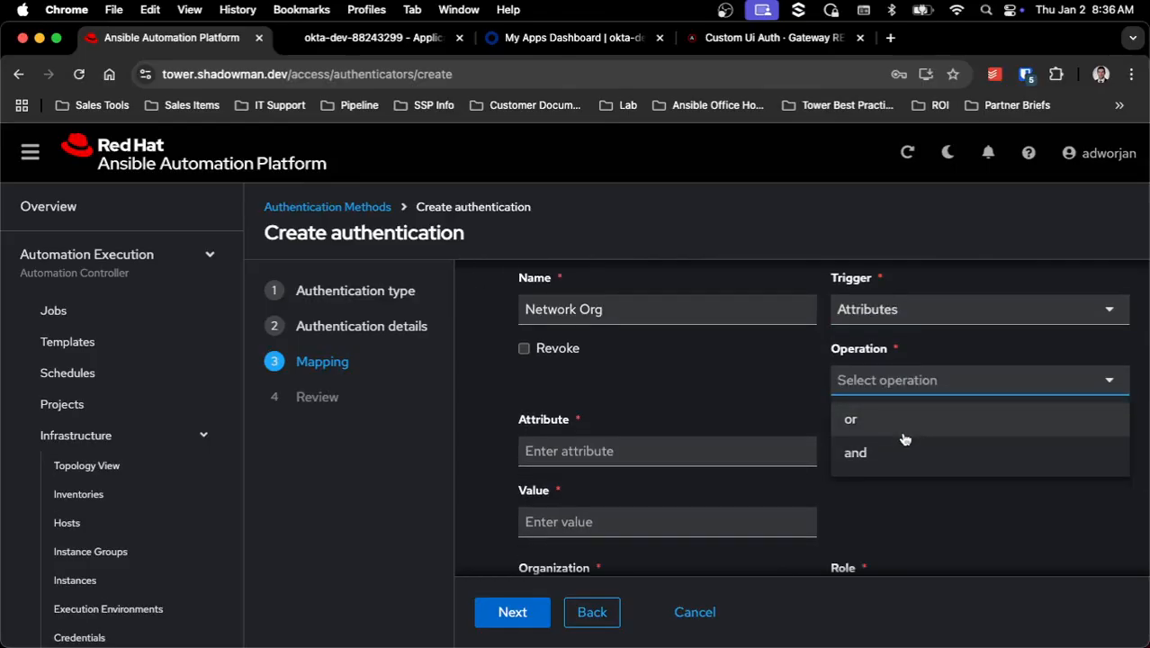
pyautogui.click(903, 430)
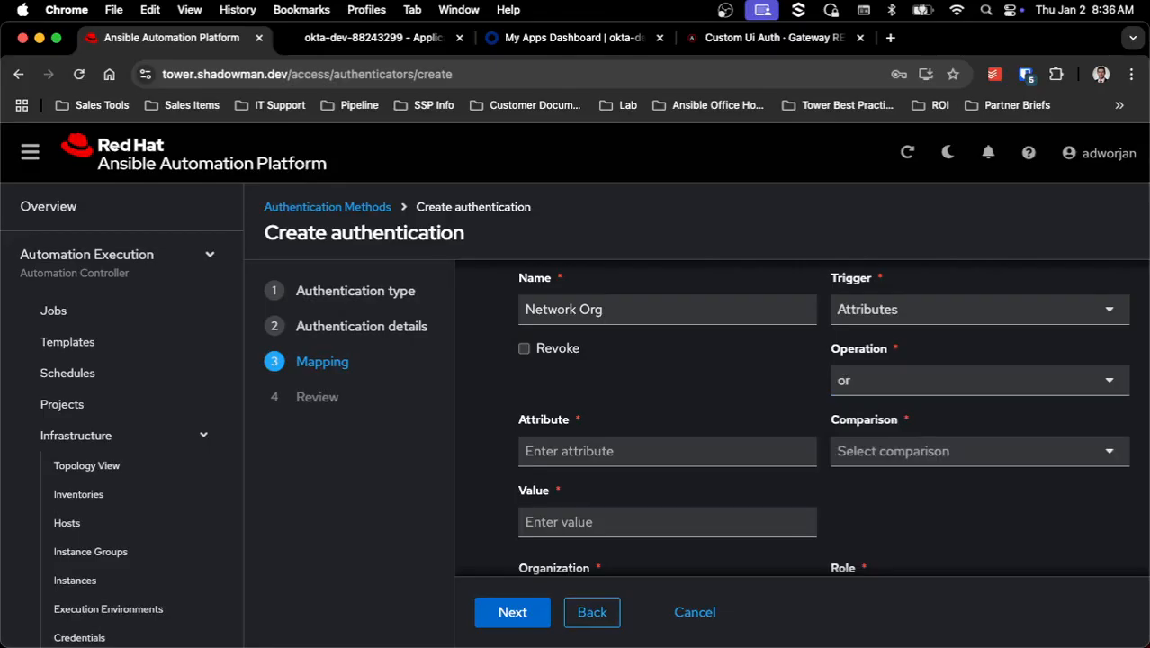
# Step: Set the Network Org mapping's attribute to "Organization", its comparison to "matches" and its value to "Networking"
pyautogui.click(627, 446)
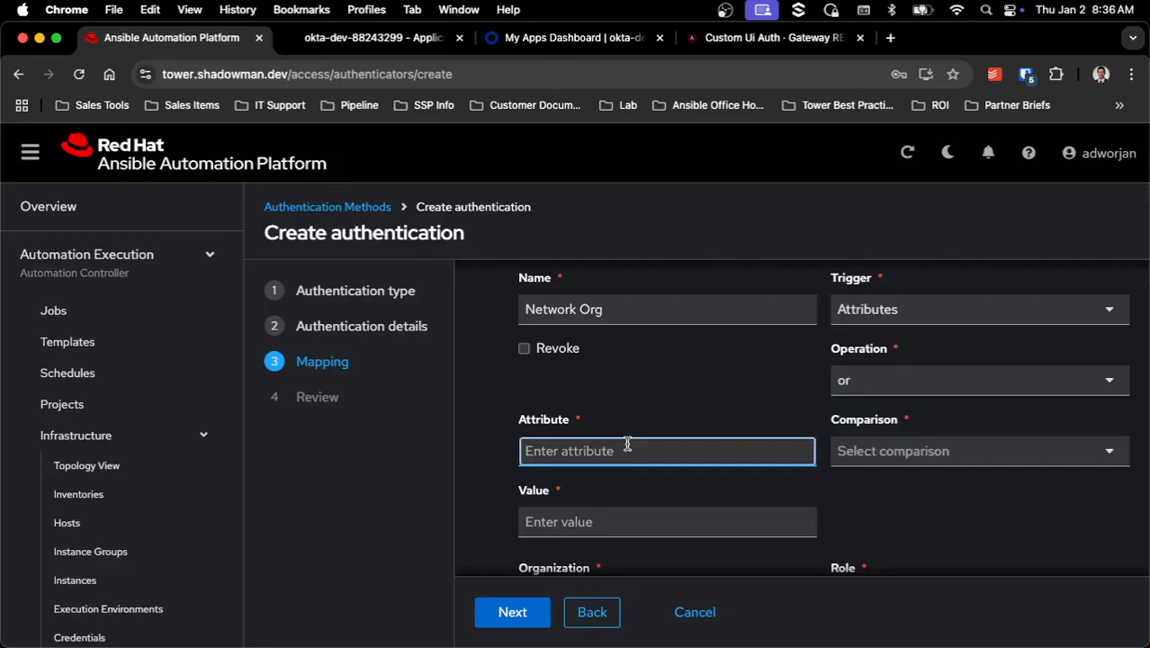
pyautogui.write('Organization')
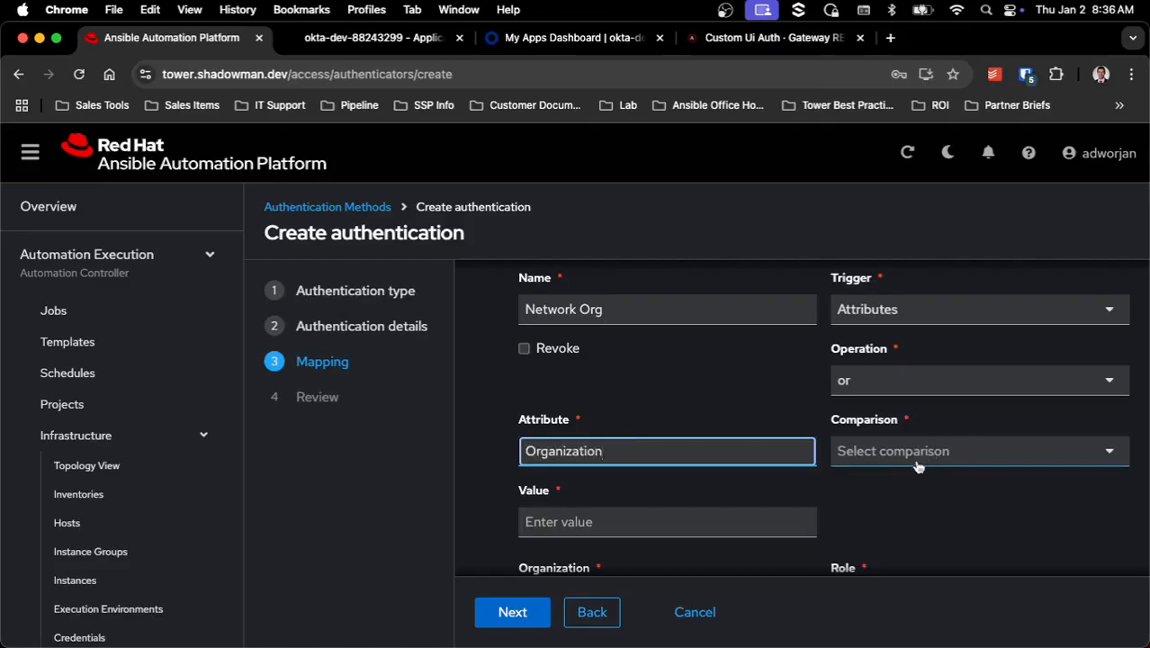
pyautogui.click(920, 459)
pyautogui.scroll(-3, 936, 454)
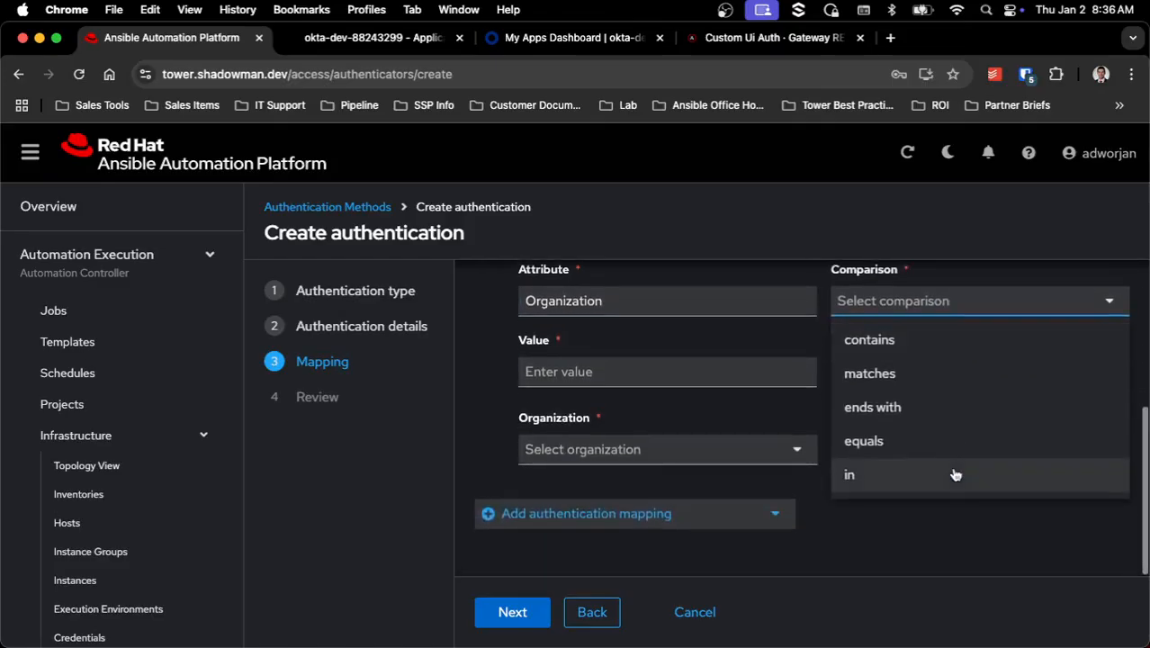
pyautogui.scroll(2, 950, 466)
pyautogui.scroll(-1, 927, 486)
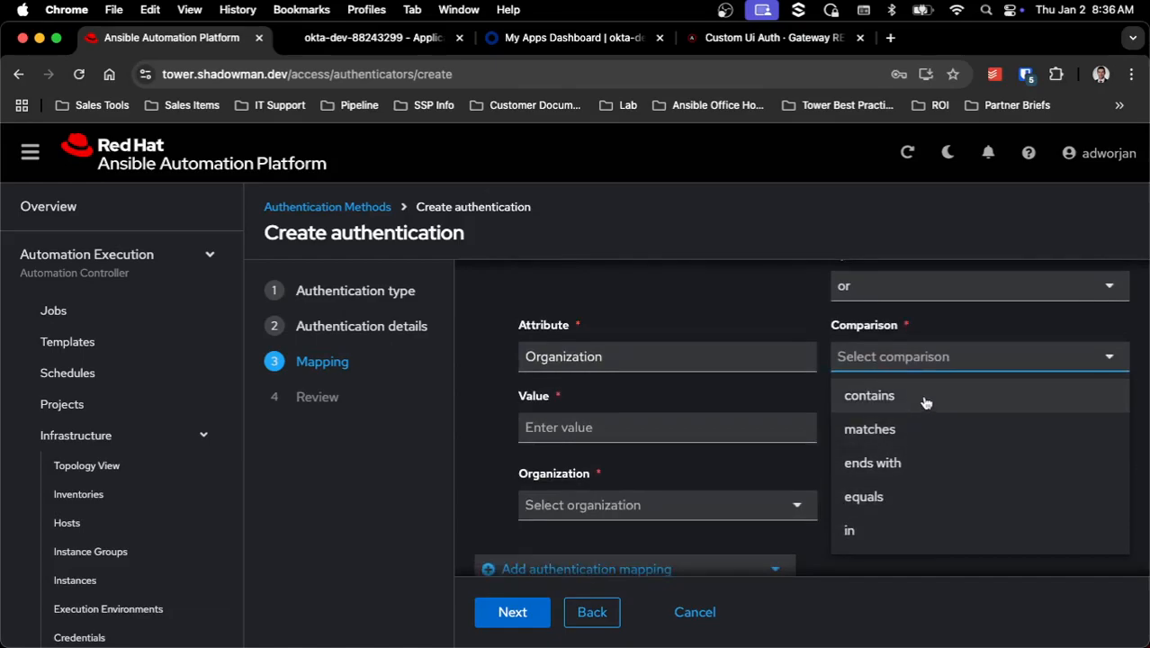
pyautogui.click(906, 429)
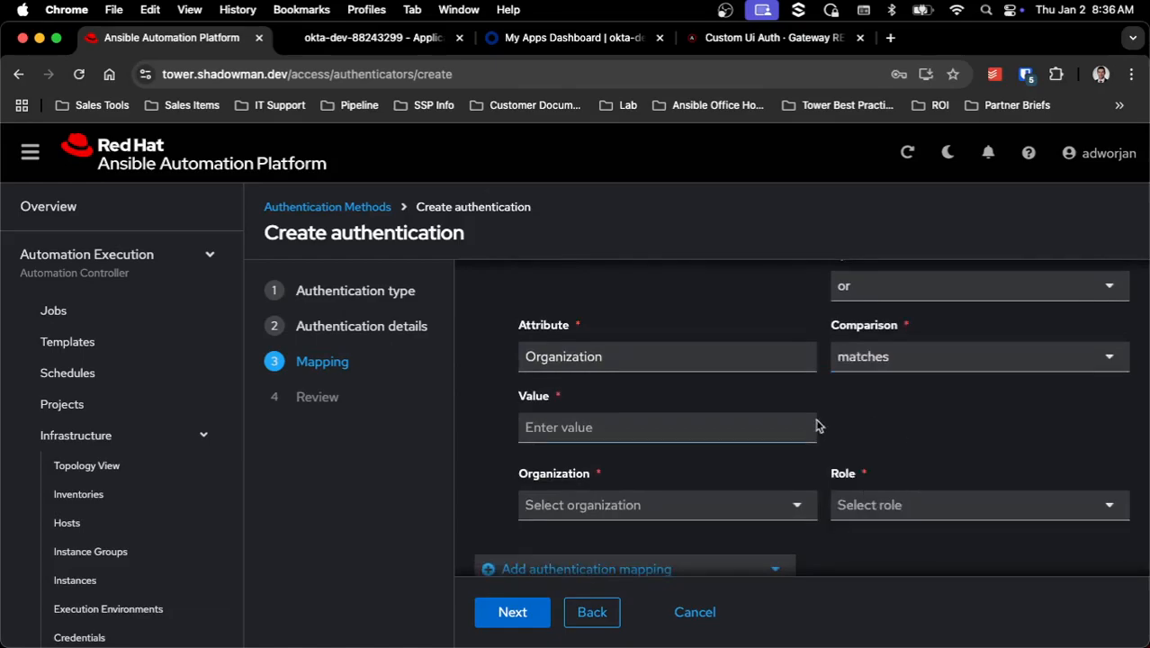
pyautogui.click(700, 426)
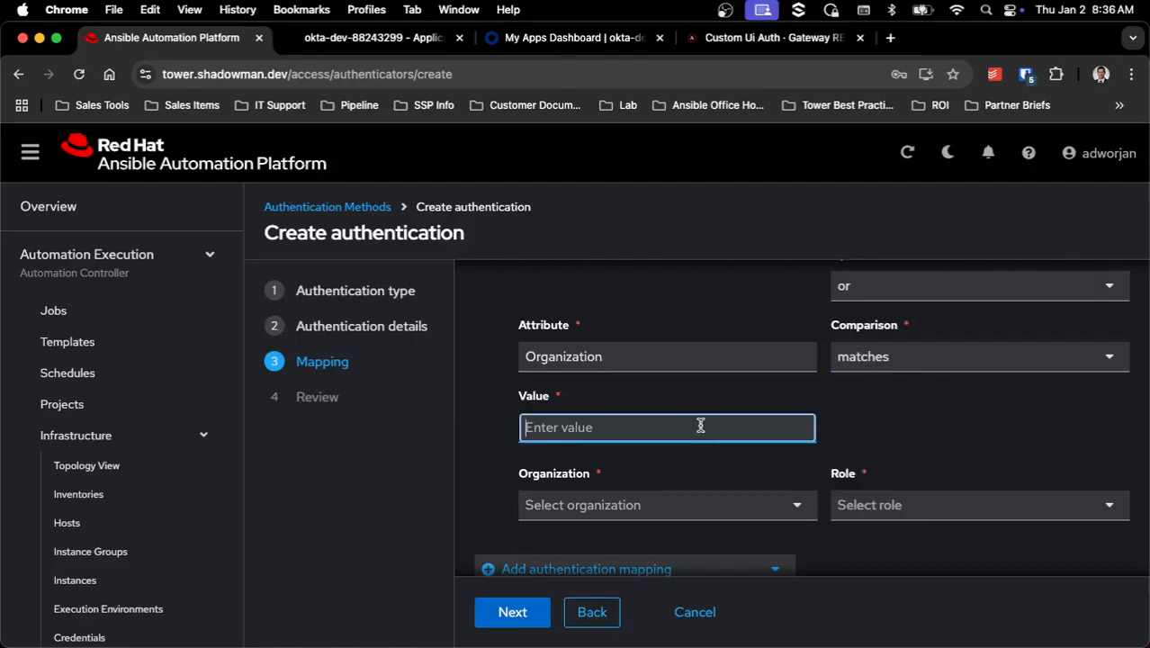
pyautogui.write('Networking')
# Step: Assign the Networking organization and the Organization Member role in the Network Org mapping
pyautogui.scroll(-1, 801, 390)
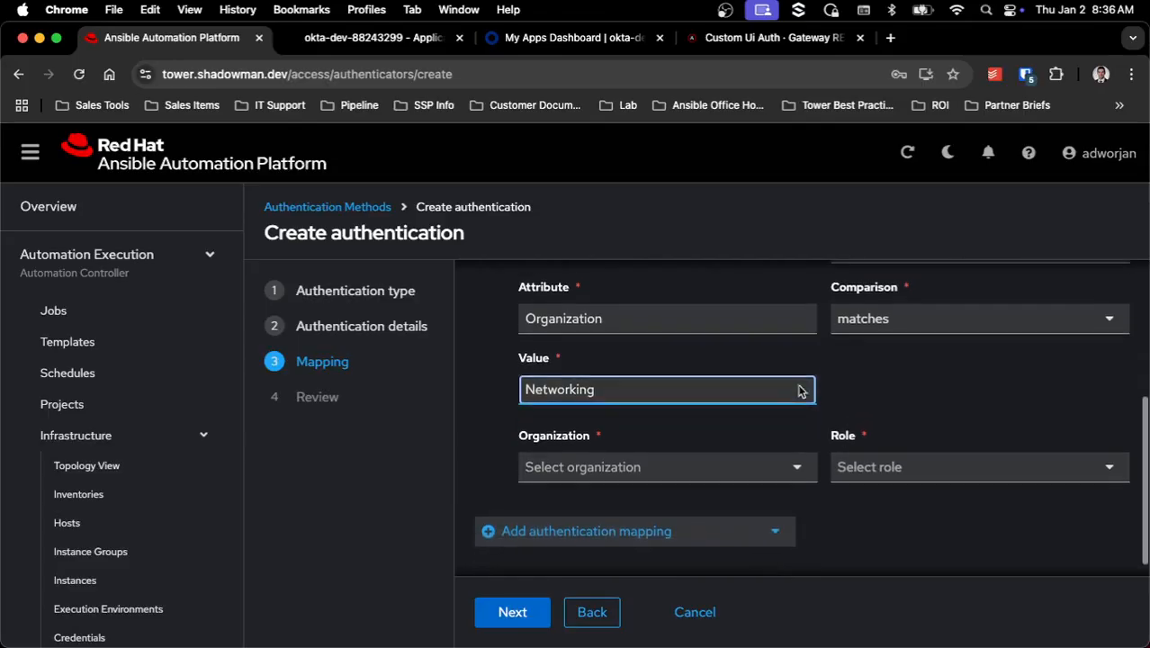
pyautogui.click(726, 459)
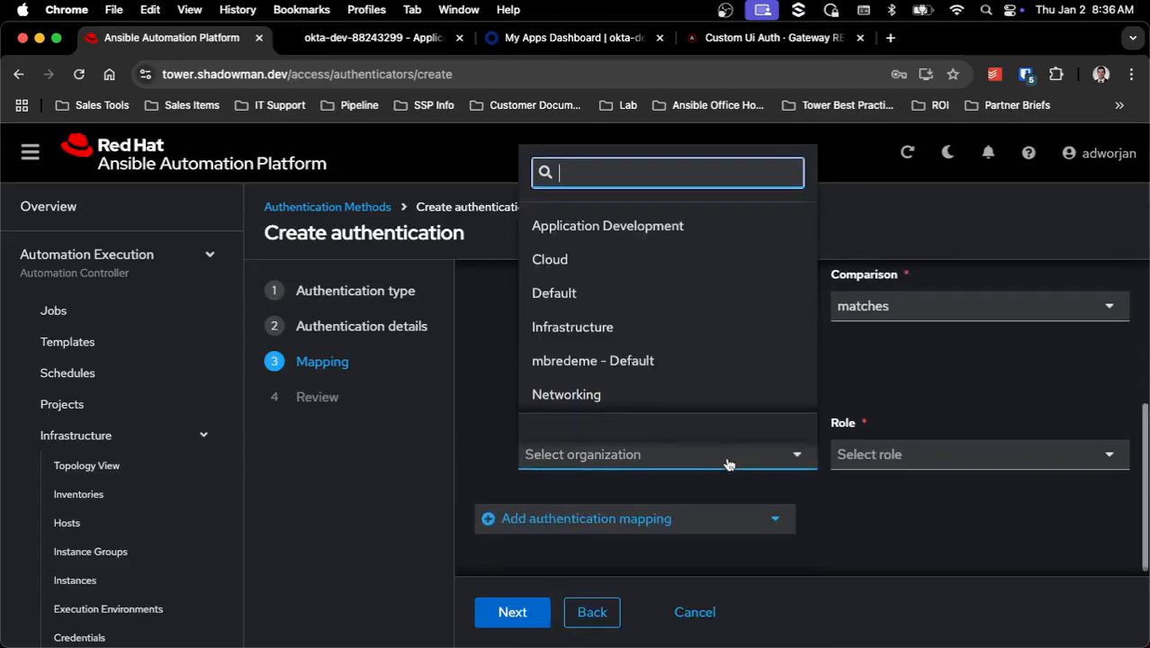
pyautogui.click(672, 396)
pyautogui.click(883, 470)
pyautogui.click(922, 587)
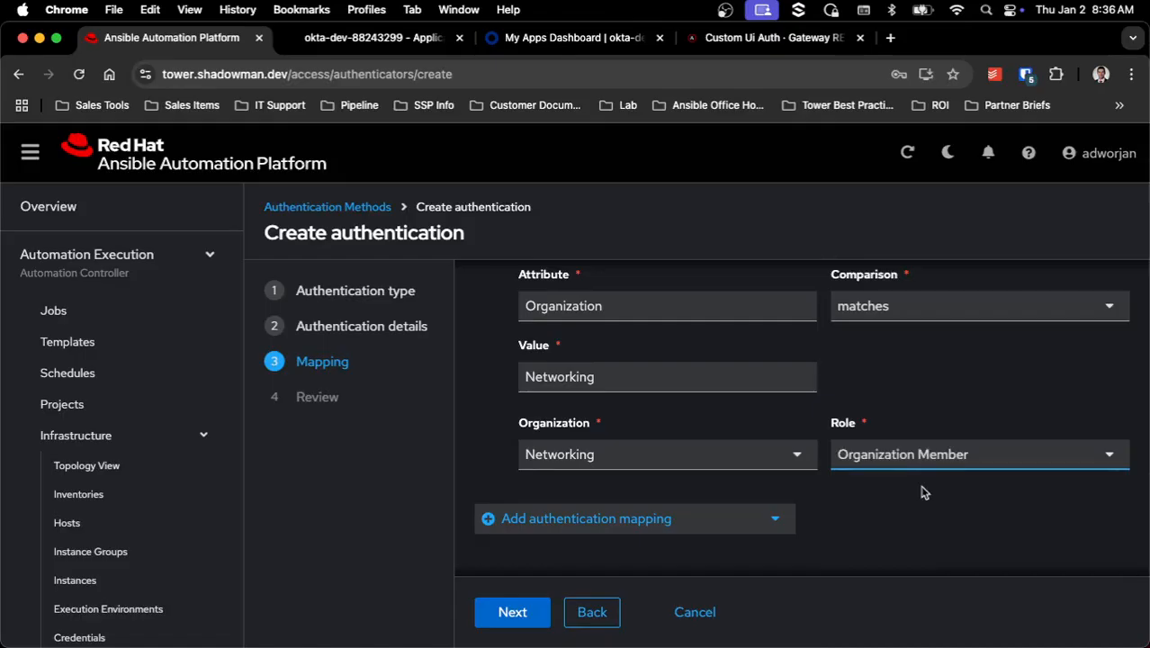
pyautogui.click(710, 513)
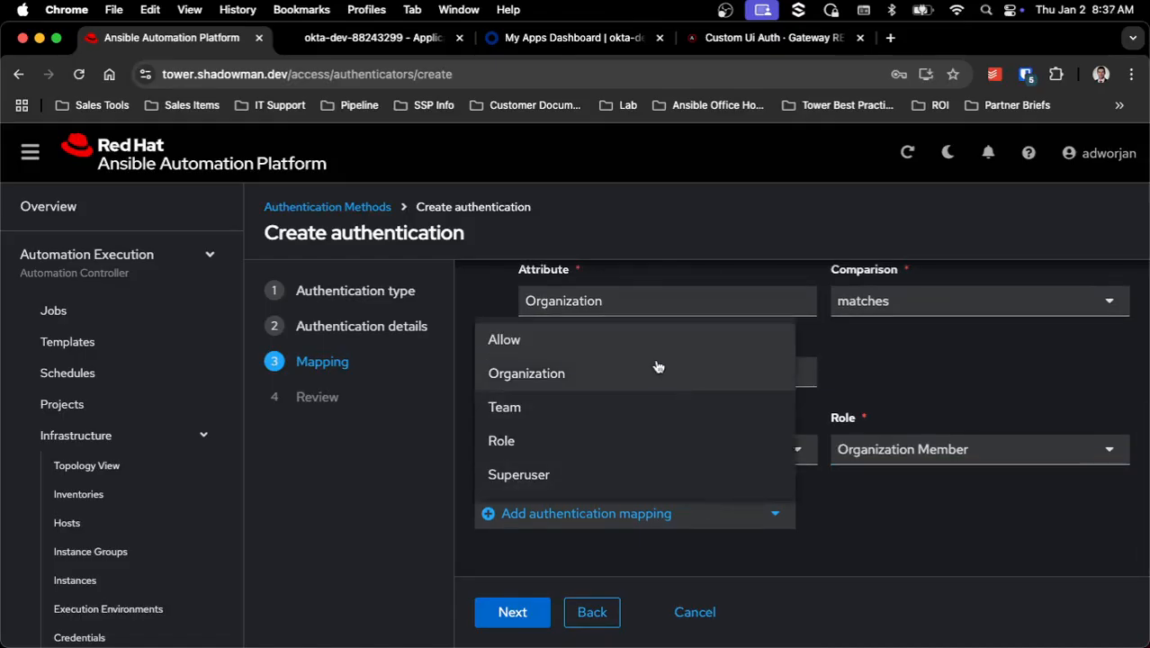
pyautogui.click(957, 399)
pyautogui.scroll(3, 957, 399)
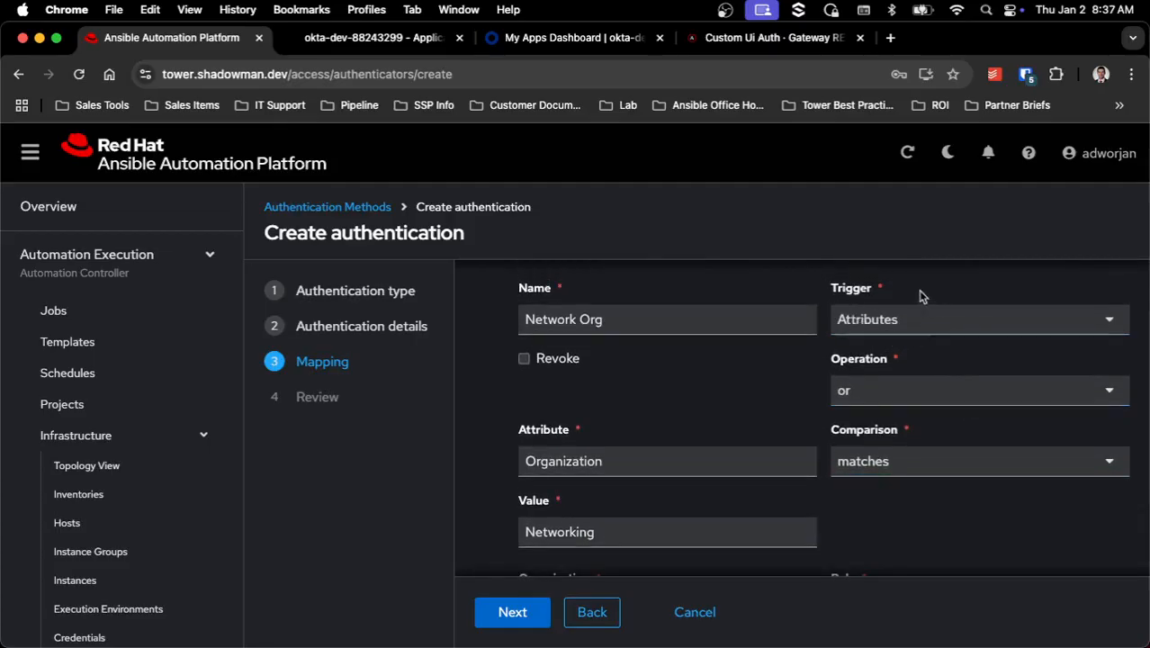
pyautogui.scroll(-2, 912, 370)
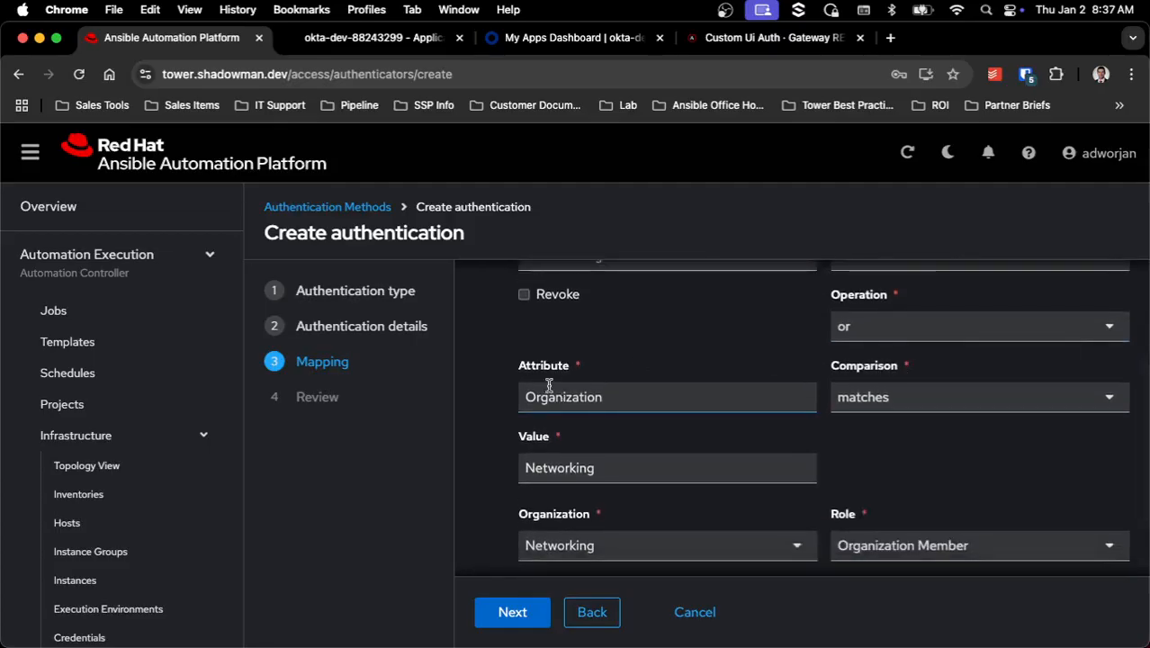
# Step: Check the attribute names in the Okta SAML app's attribute statements and return to the Ansible Automation Platform mapping
pyautogui.click(376, 37)
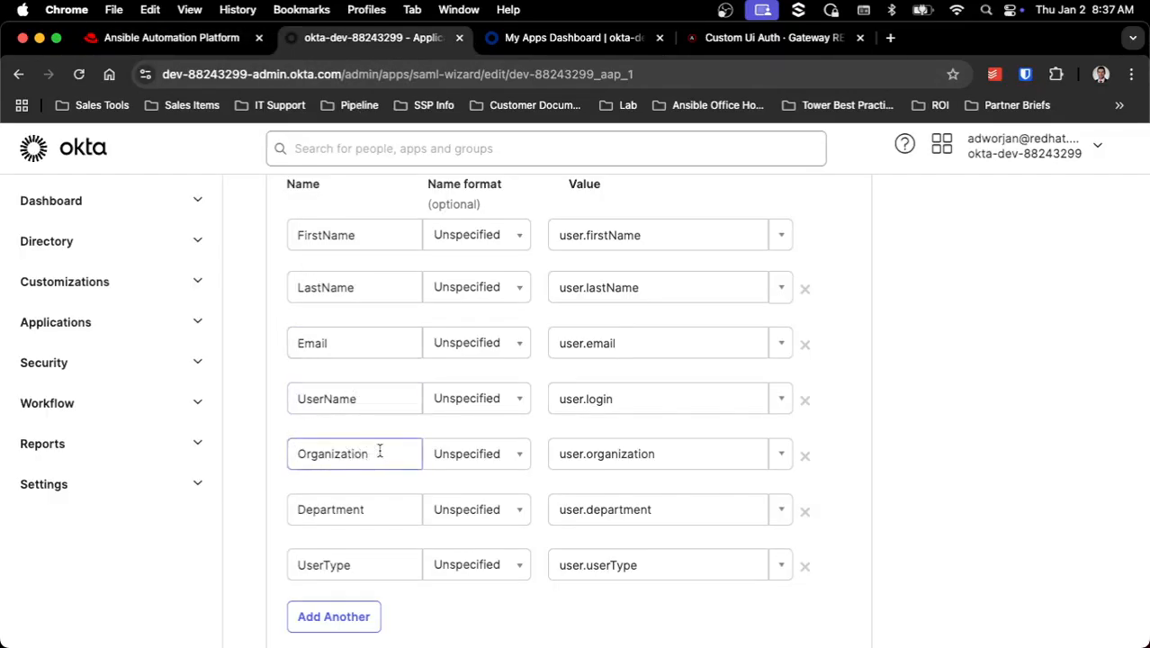
pyautogui.click(331, 346)
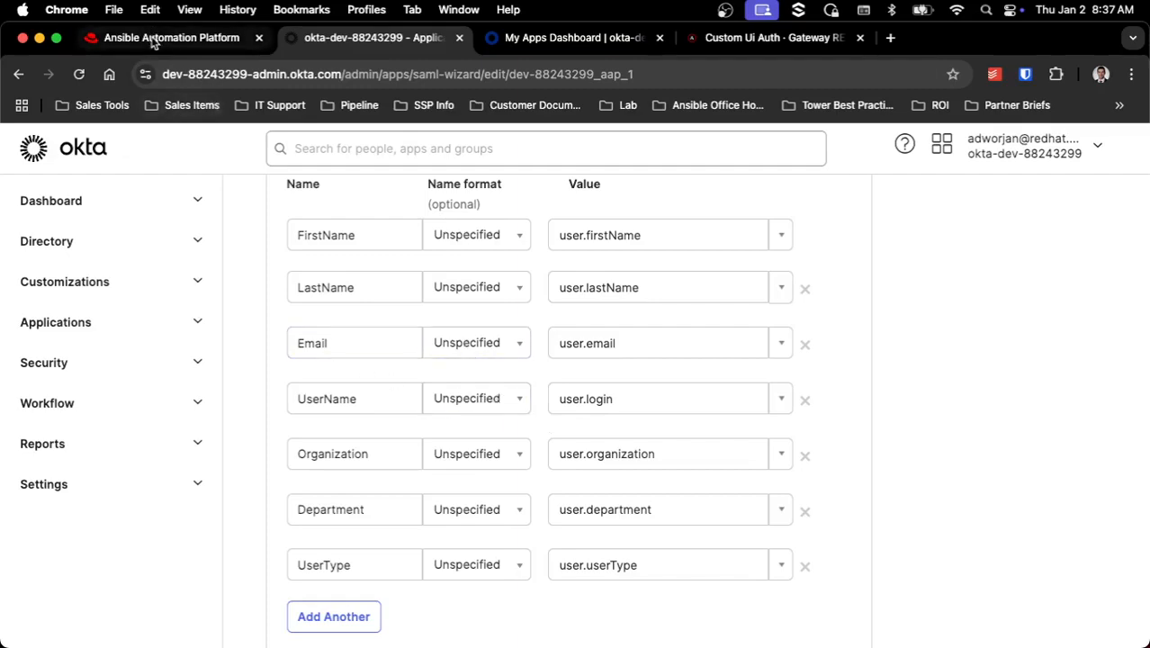
pyautogui.click(153, 38)
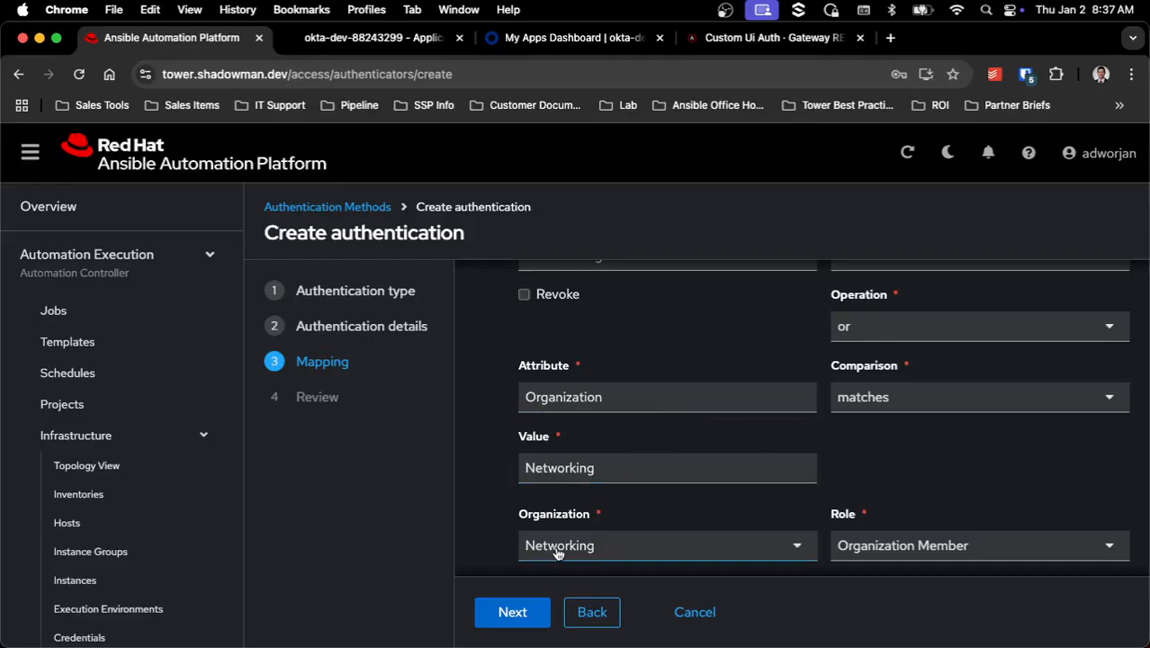
# Step: Continue to the mapping order stage and log out of Ansible Automation Platform
pyautogui.click(529, 612)
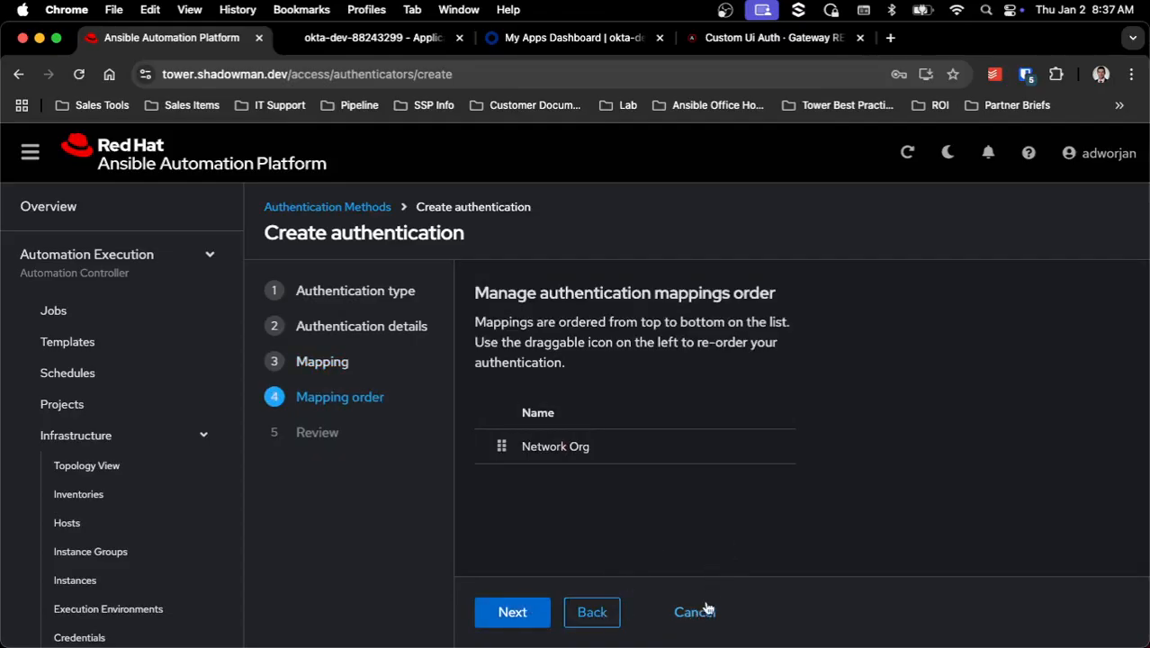
pyautogui.click(1090, 165)
pyautogui.click(1083, 234)
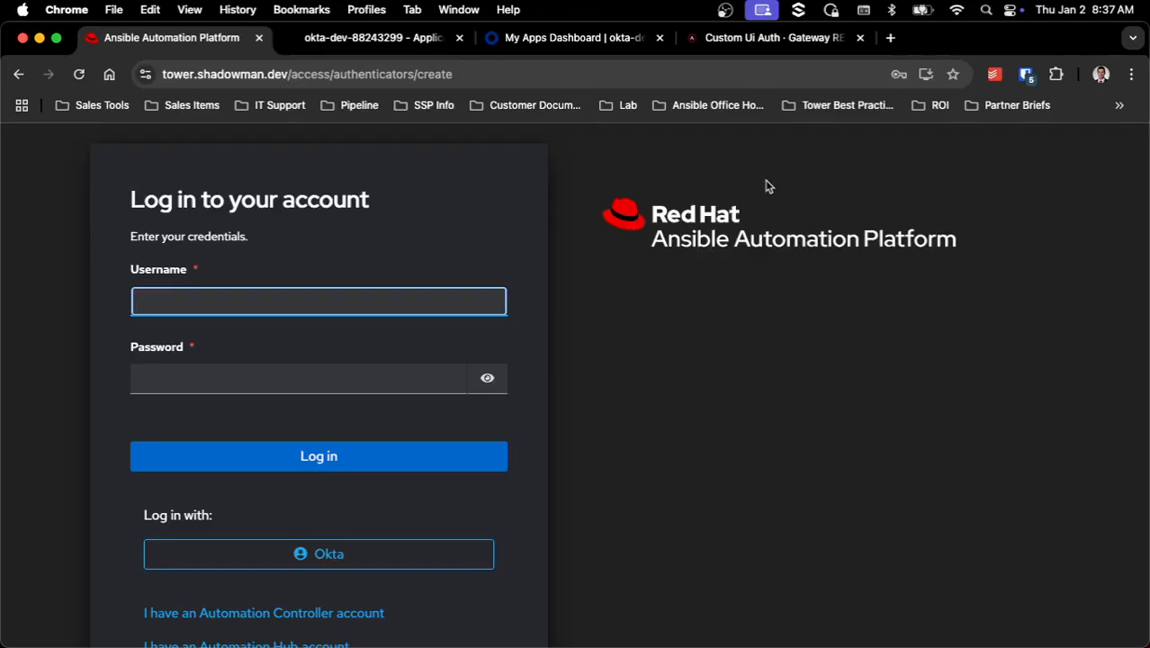
# Step: Examine the idp parameter of the Okta login URL in the gateway's ui_auth REST API output
pyautogui.click(780, 41)
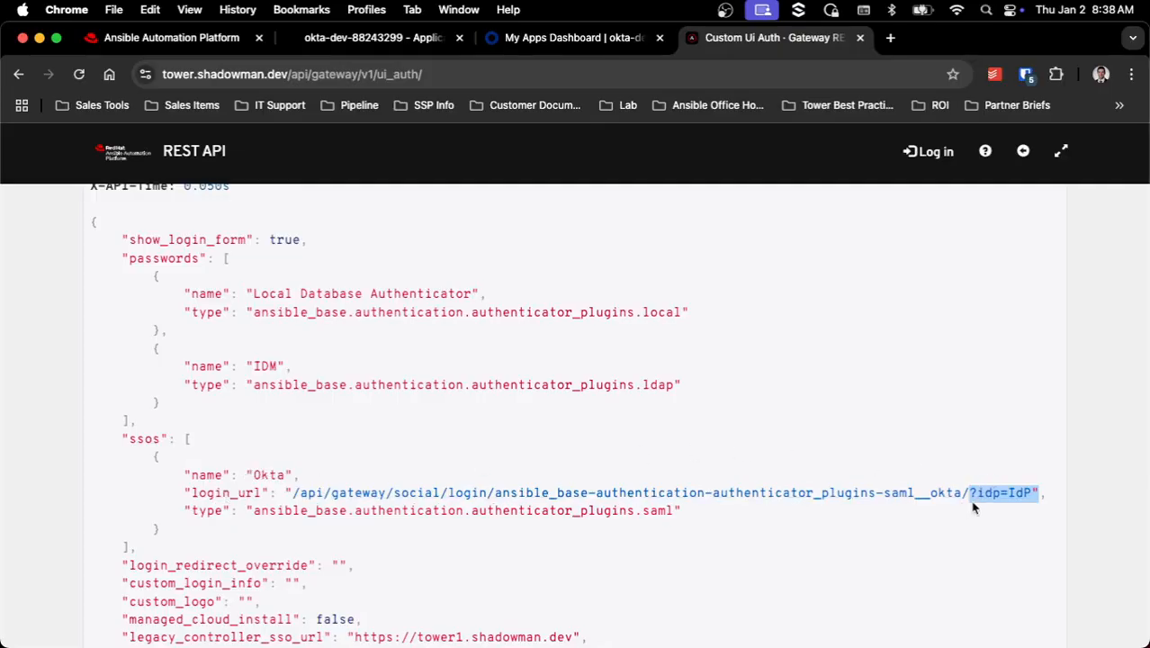
pyautogui.click(1053, 495)
pyautogui.moveTo(1036, 495); pyautogui.dragTo(1008, 495)
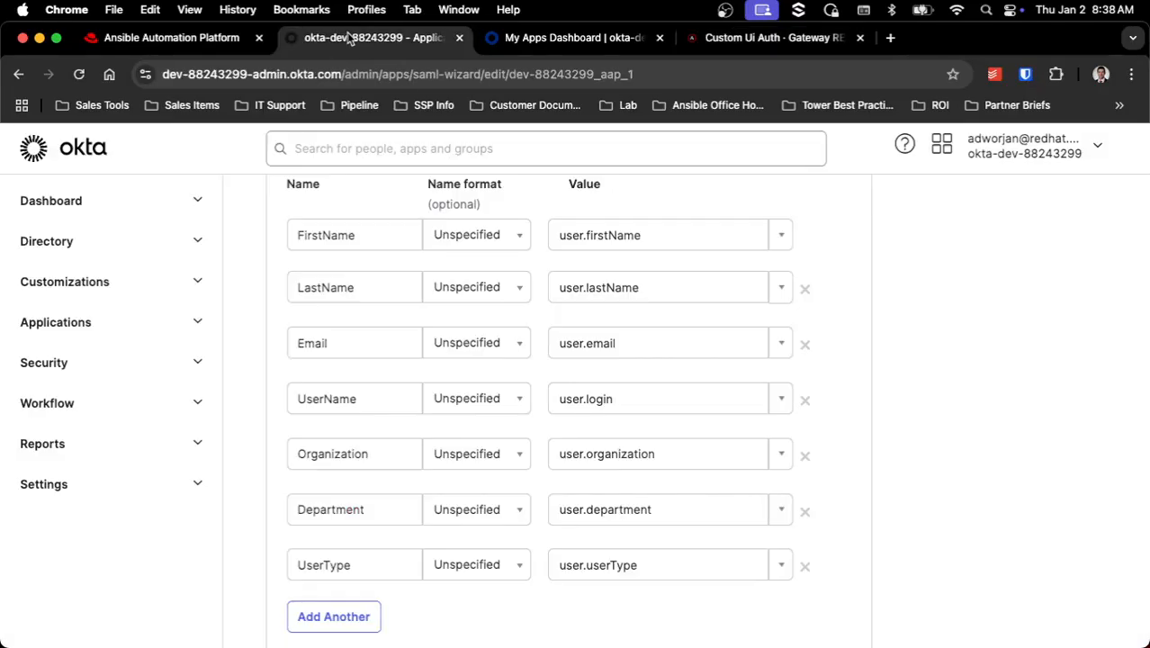
# Step: Examine the Default RelayState value in the Okta app's SAML settings
pyautogui.click(351, 38)
pyautogui.scroll(10, 571, 357)
pyautogui.scroll(-2, 560, 353)
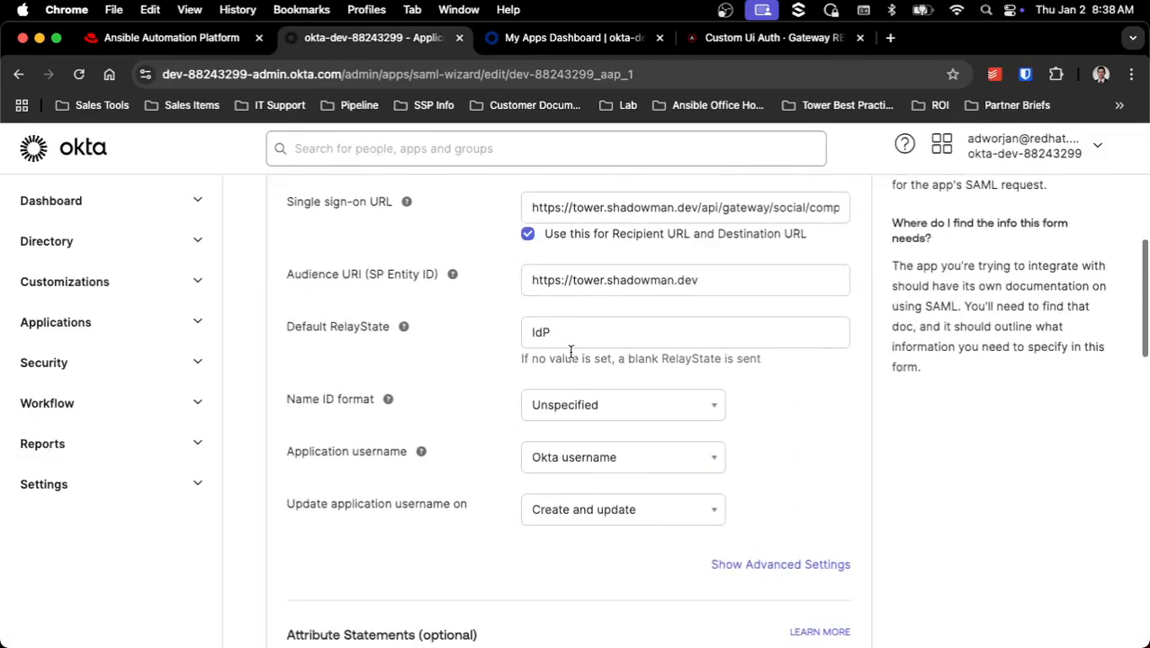
pyautogui.moveTo(585, 328); pyautogui.dragTo(458, 336)
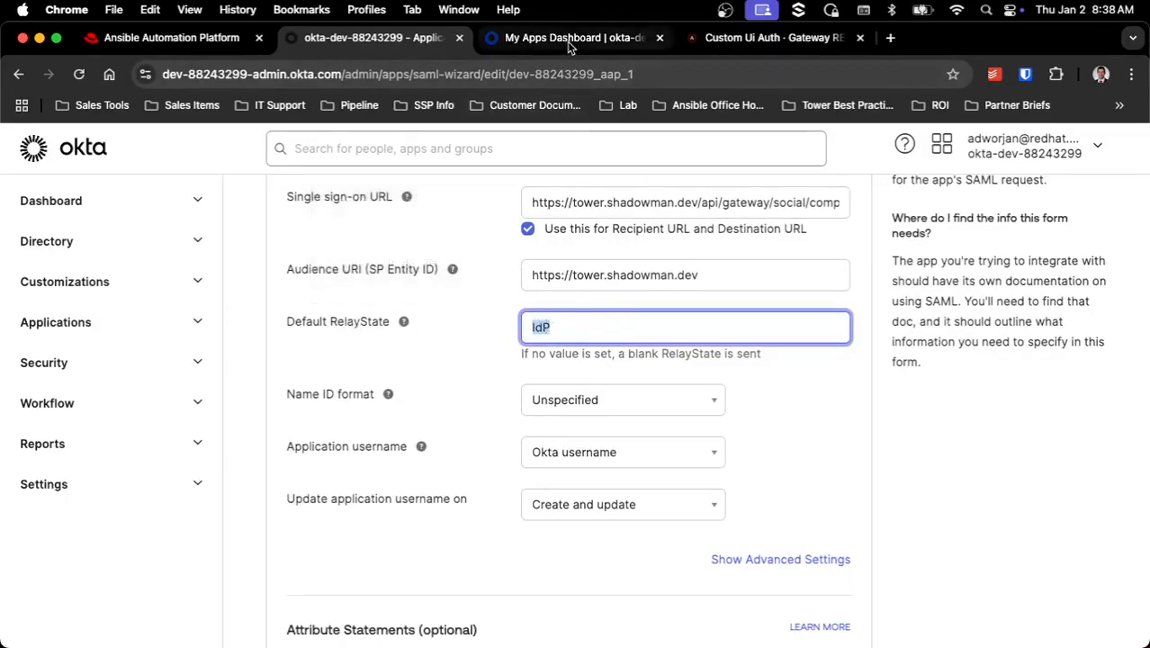
# Step: Sign in to Ansible Automation Platform by launching its app from the Okta My Apps dashboard
pyautogui.click(198, 40)
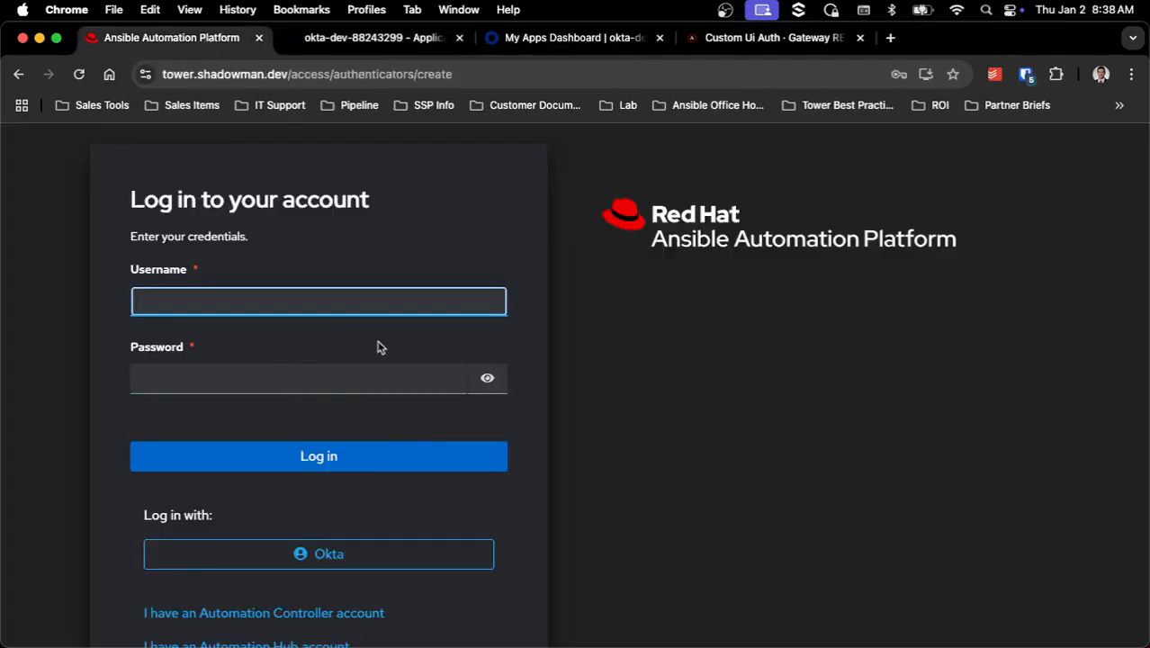
pyautogui.click(572, 43)
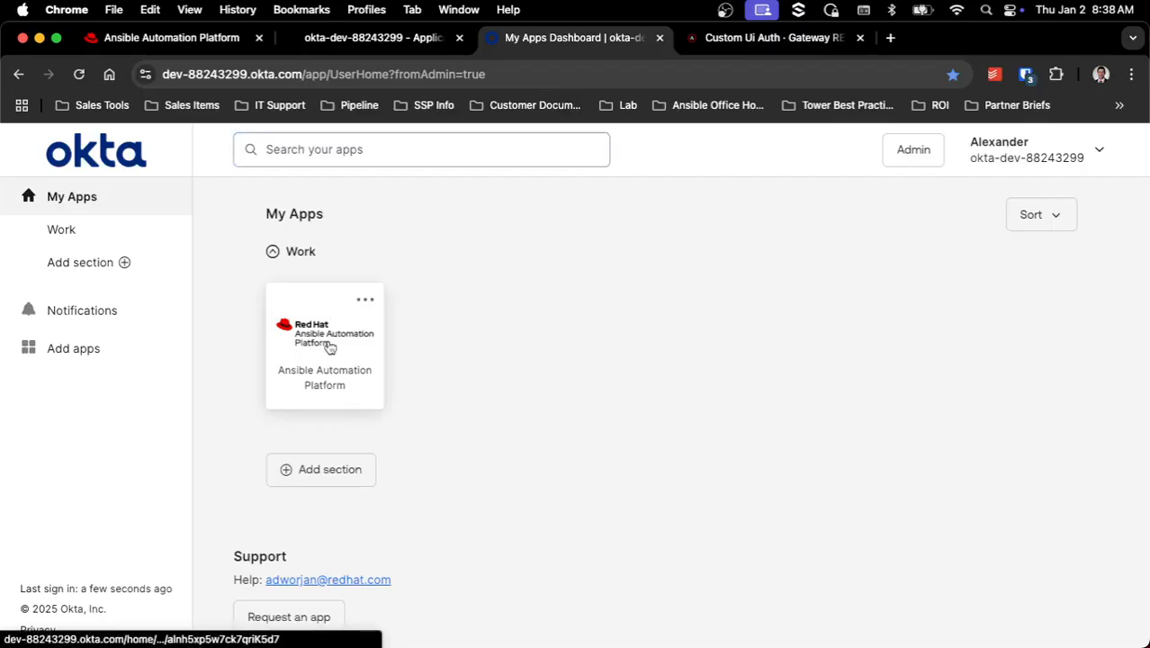
pyautogui.click(330, 348)
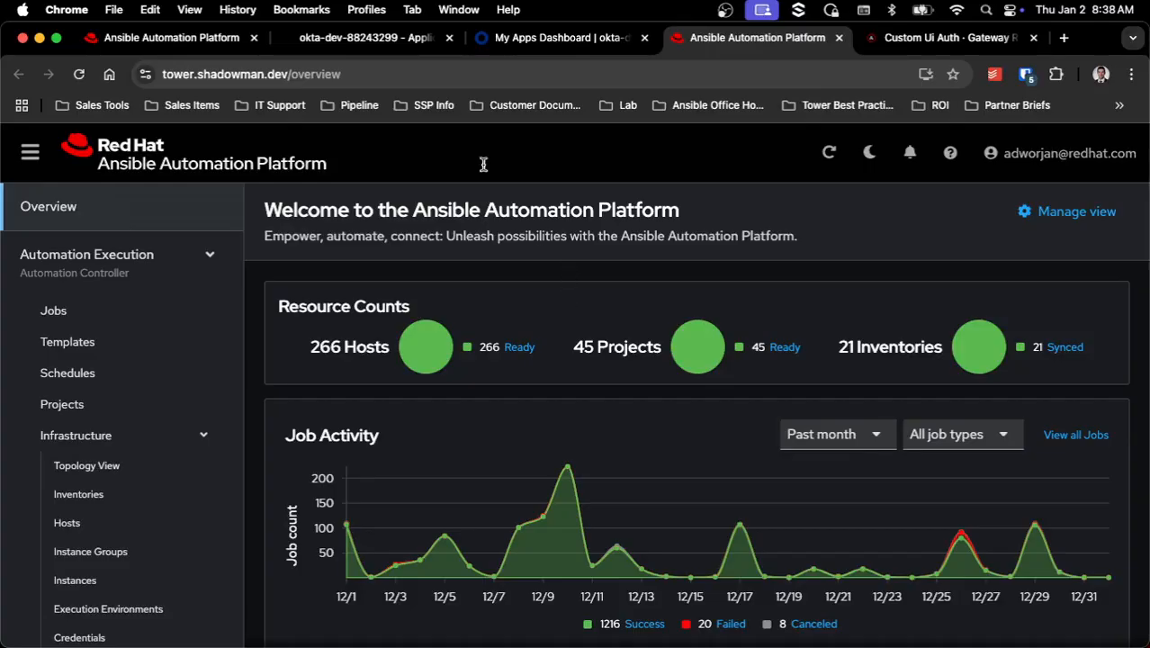
# Step: Revisit the Okta app's Default RelayState, and switch to Ansible Automation Platform to cancel the open authentication creation form
pyautogui.click(405, 43)
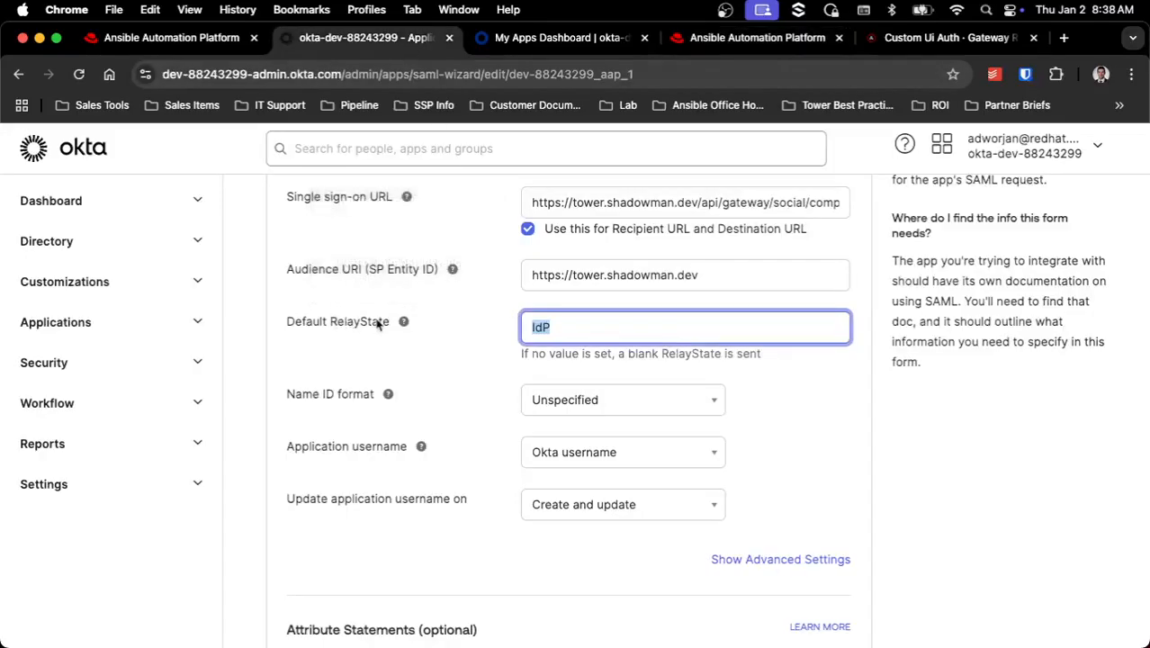
pyautogui.moveTo(407, 327)
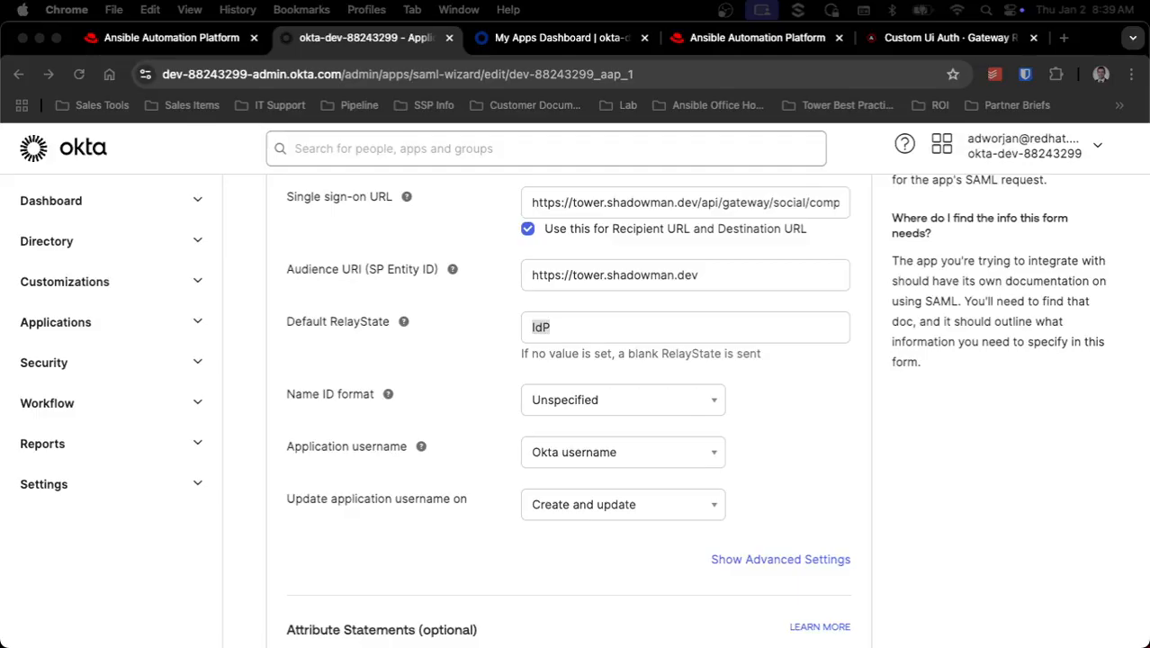
pyautogui.click(171, 37)
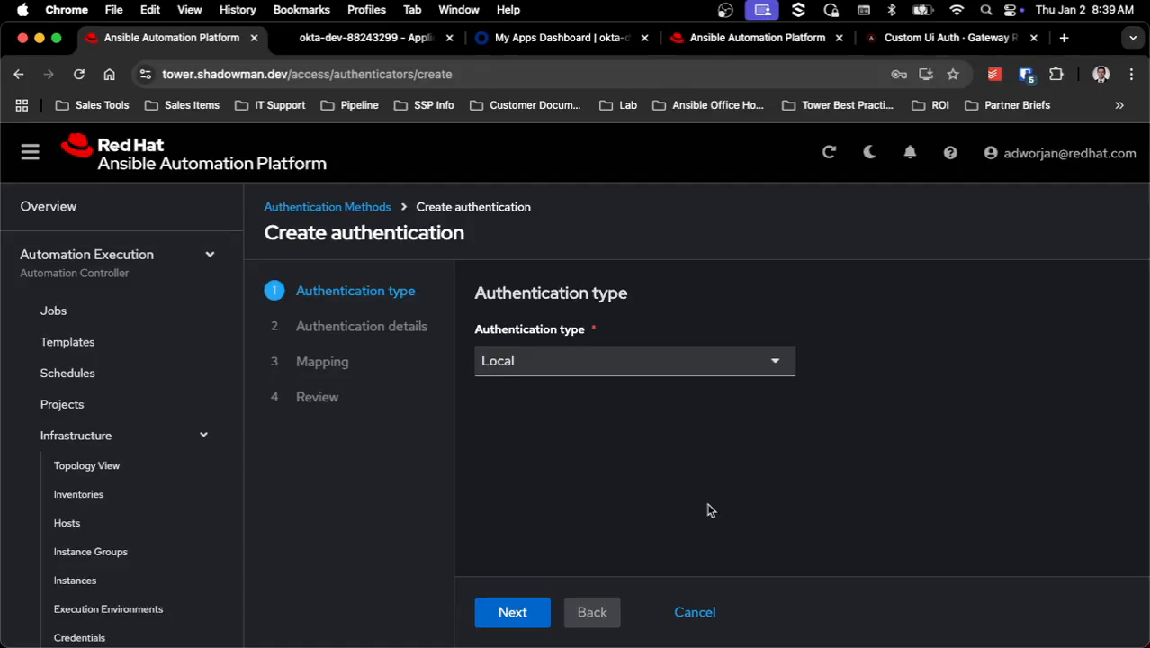
pyautogui.click(706, 607)
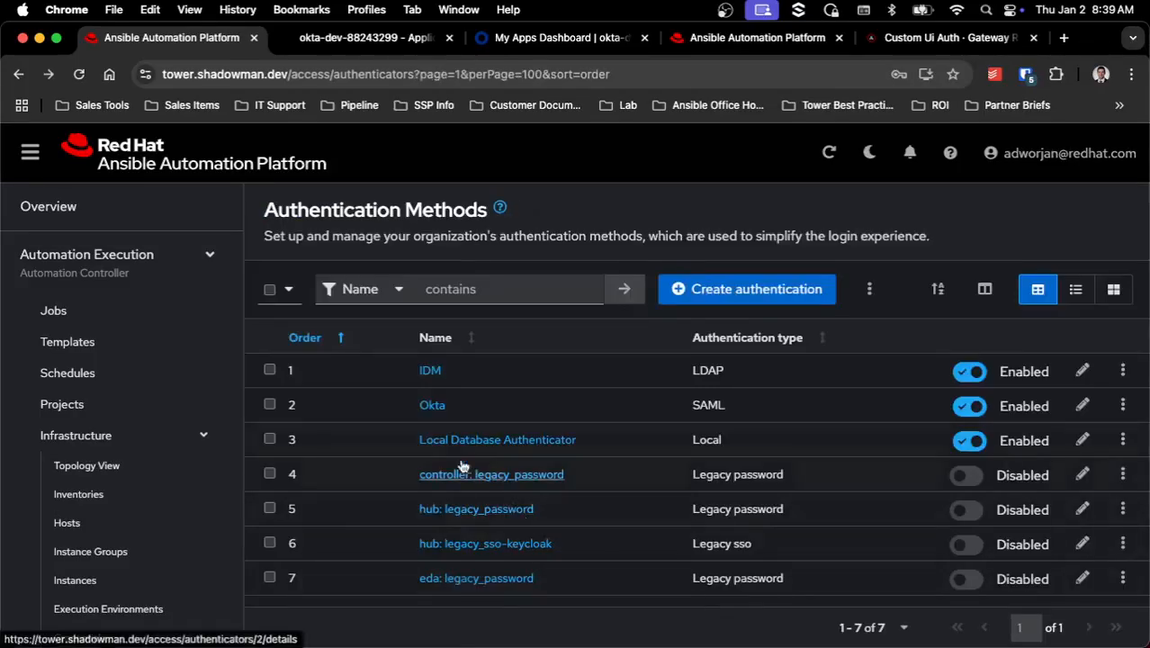
# Step: Open the Okta authentication method's details and examine its additional authenticator fields and SAML IDP to extra_data attribute mapping
pyautogui.click(434, 407)
pyautogui.scroll(-10, 543, 430)
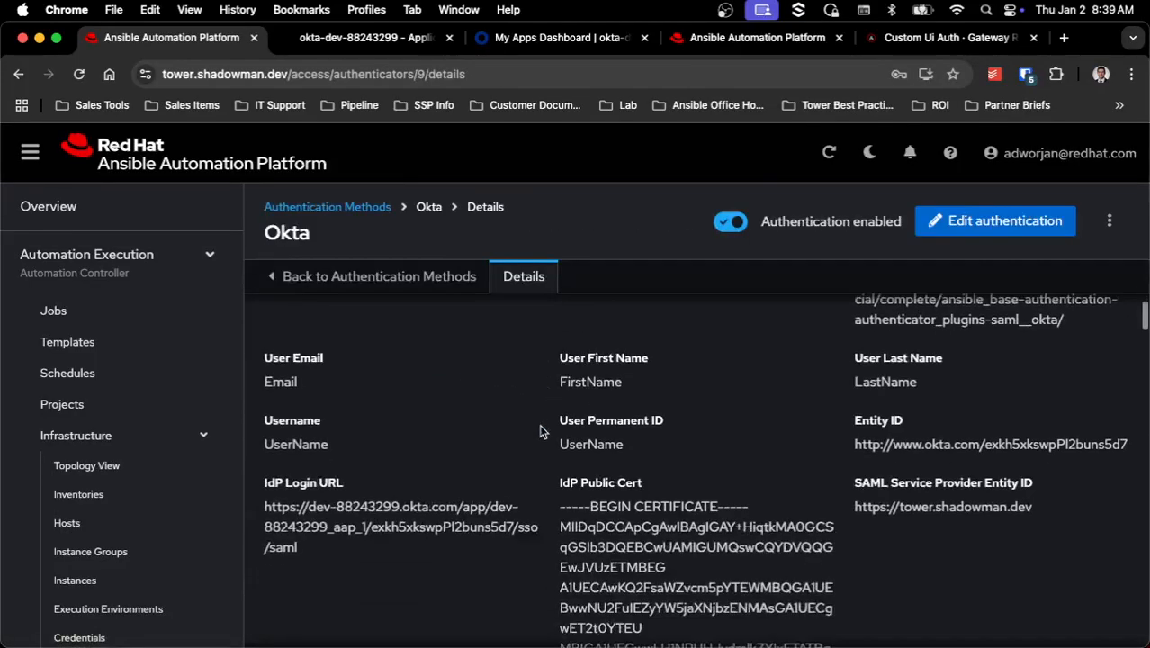
pyautogui.scroll(-15, 540, 430)
pyautogui.scroll(3, 540, 432)
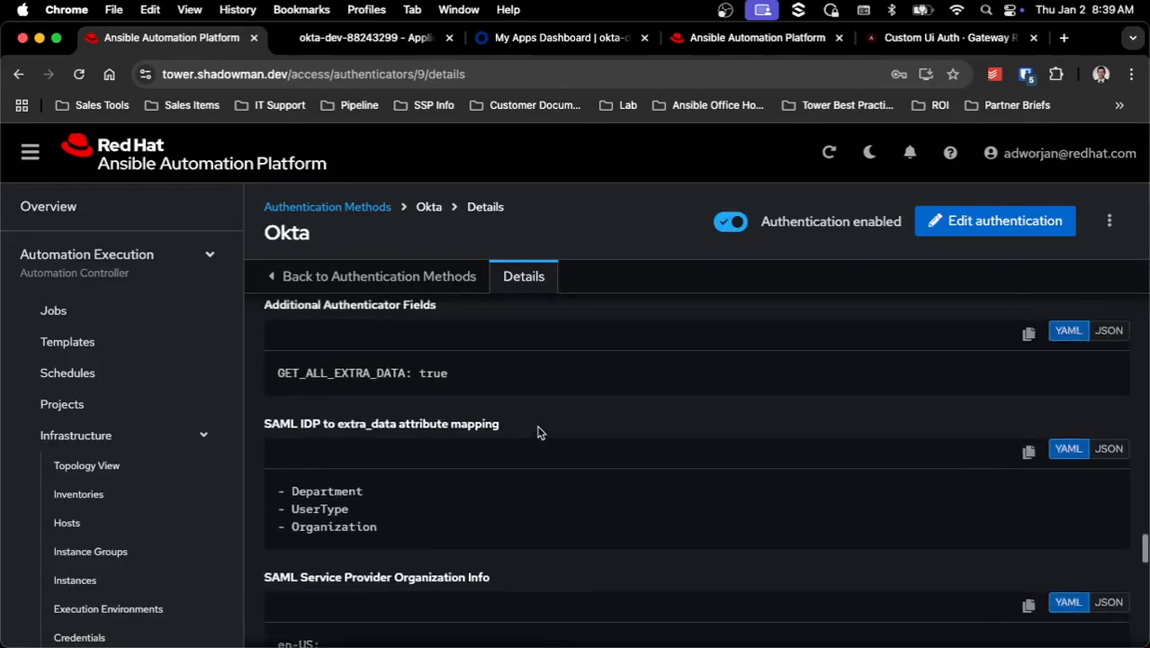
pyautogui.moveTo(376, 527); pyautogui.dragTo(267, 481)
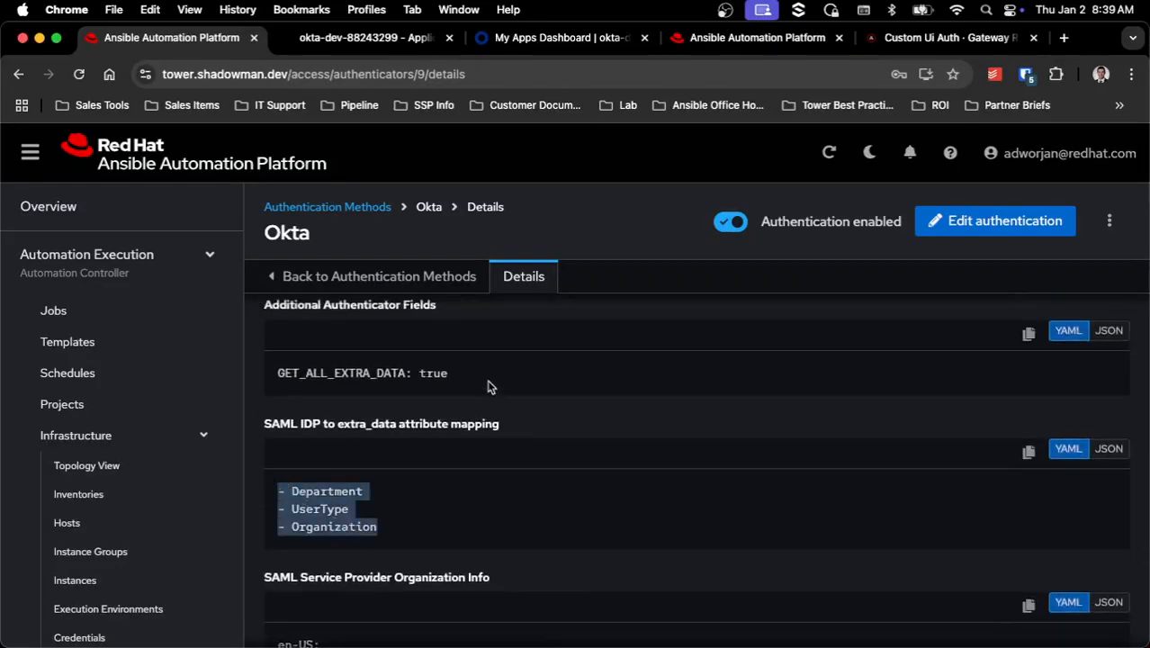
pyautogui.moveTo(453, 374); pyautogui.dragTo(283, 378)
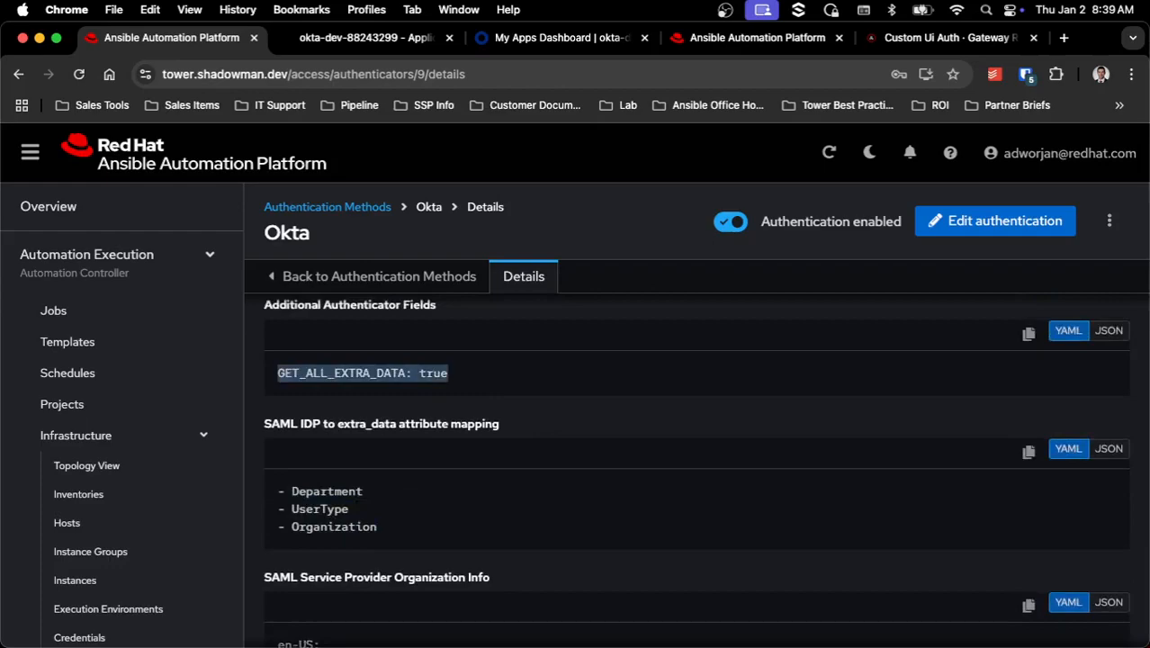